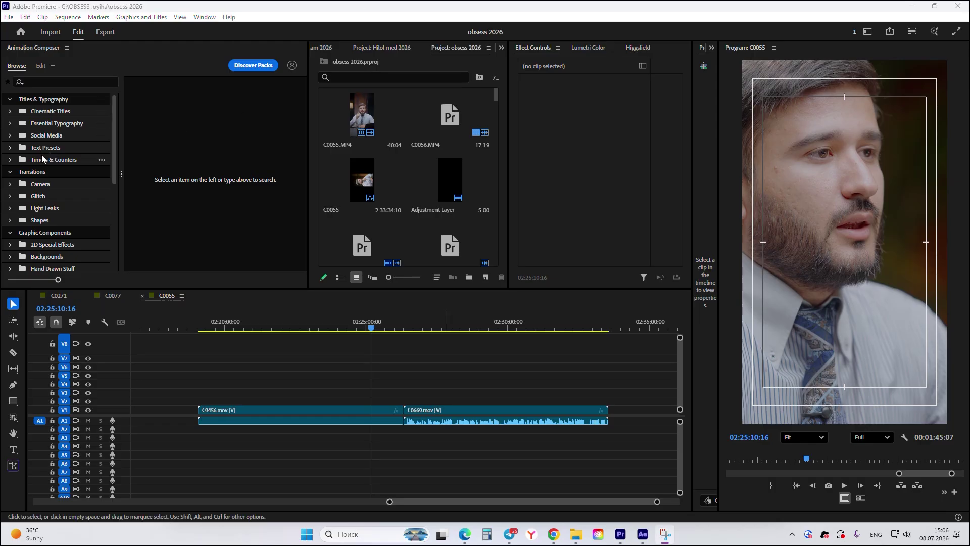
Look through the Animation Composer categories and show the Cinematic Titles presets
{"action": "scroll", "coordinate": [50, 188], "scroll_direction": "down", "scroll_amount": 3}
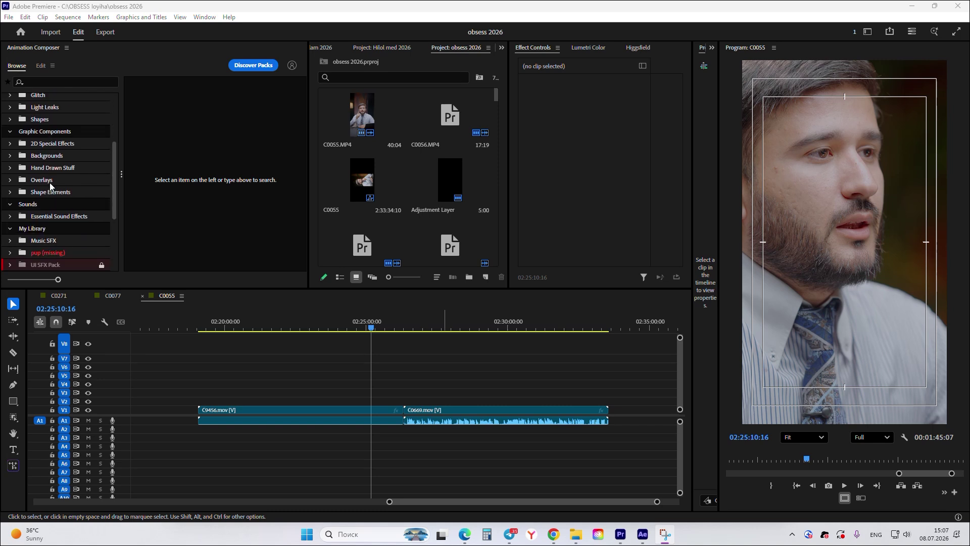
{"action": "scroll", "coordinate": [50, 186], "scroll_direction": "up", "scroll_amount": 3}
{"action": "left_click", "coordinate": [46, 112]}
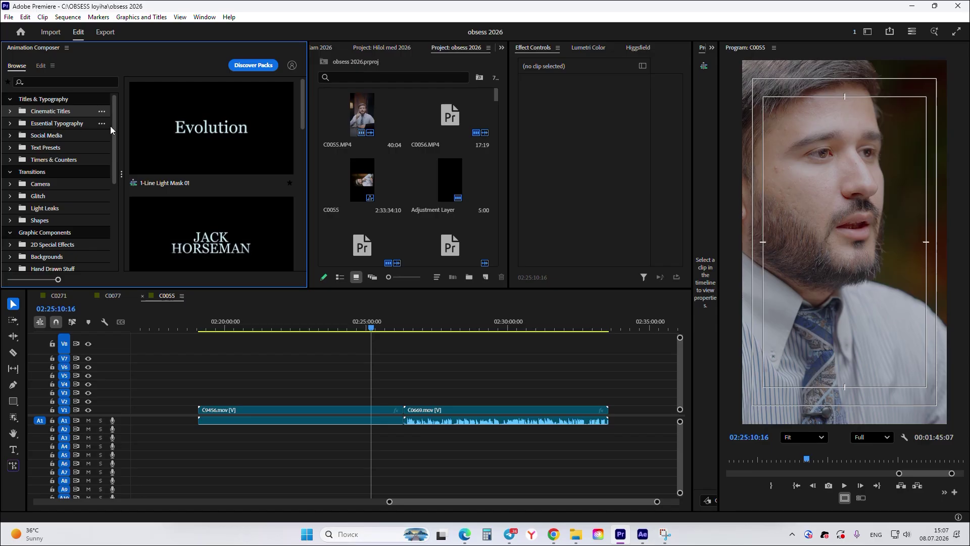
Look through the clips, sequences and audio files in the obsess 2026 project from beginning to end and back
{"action": "scroll", "coordinate": [392, 151], "scroll_direction": "down", "scroll_amount": 2}
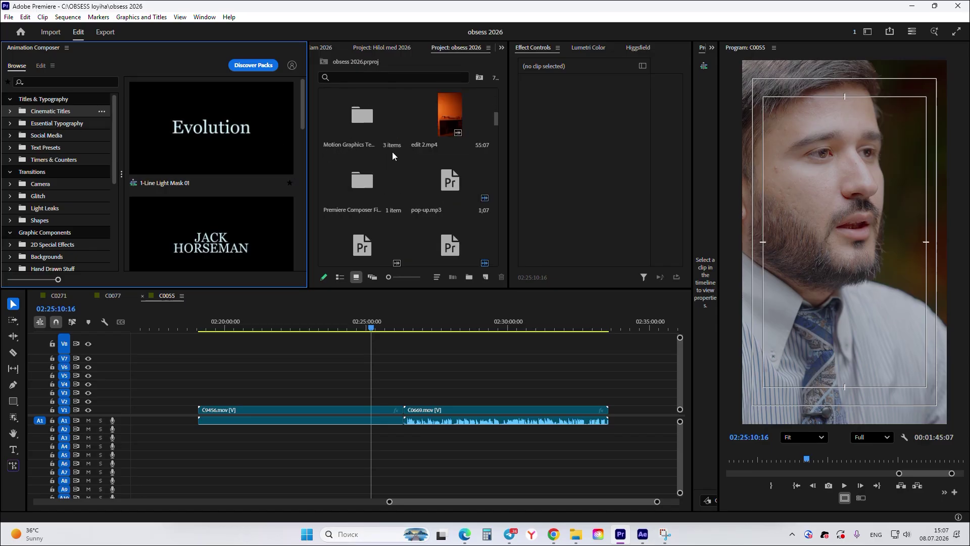
{"action": "scroll", "coordinate": [392, 152], "scroll_direction": "down", "scroll_amount": 2}
{"action": "scroll", "coordinate": [396, 162], "scroll_direction": "down", "scroll_amount": 2}
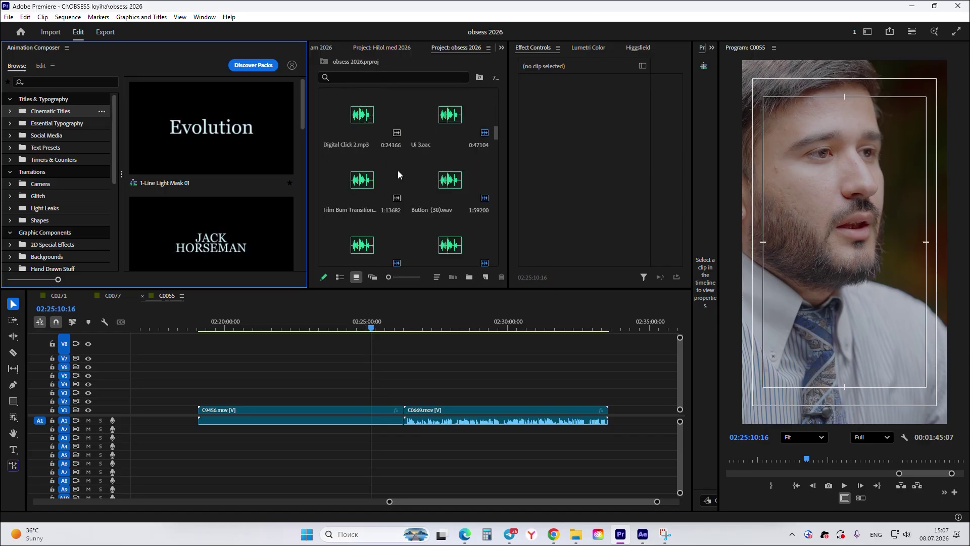
{"action": "scroll", "coordinate": [401, 171], "scroll_direction": "up", "scroll_amount": 4}
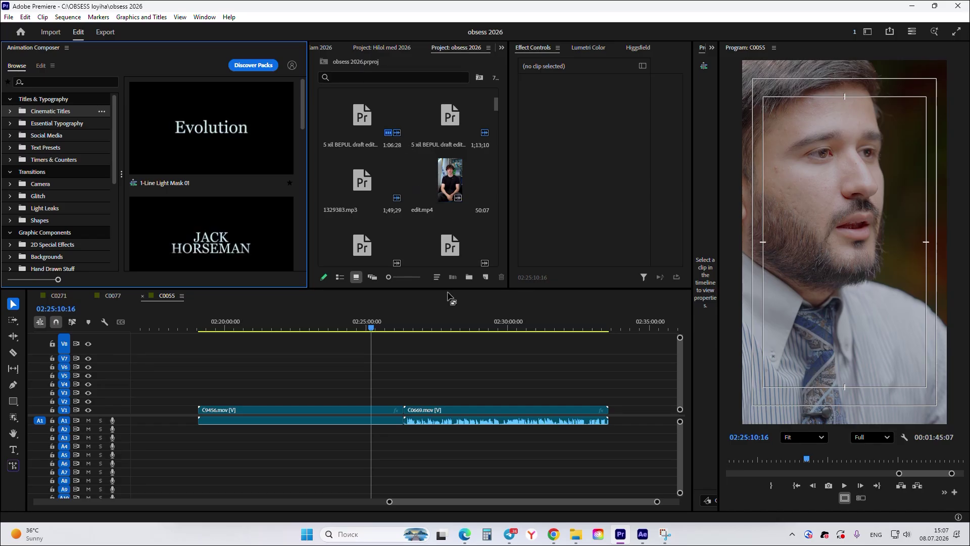
{"action": "left_click", "coordinate": [470, 356]}
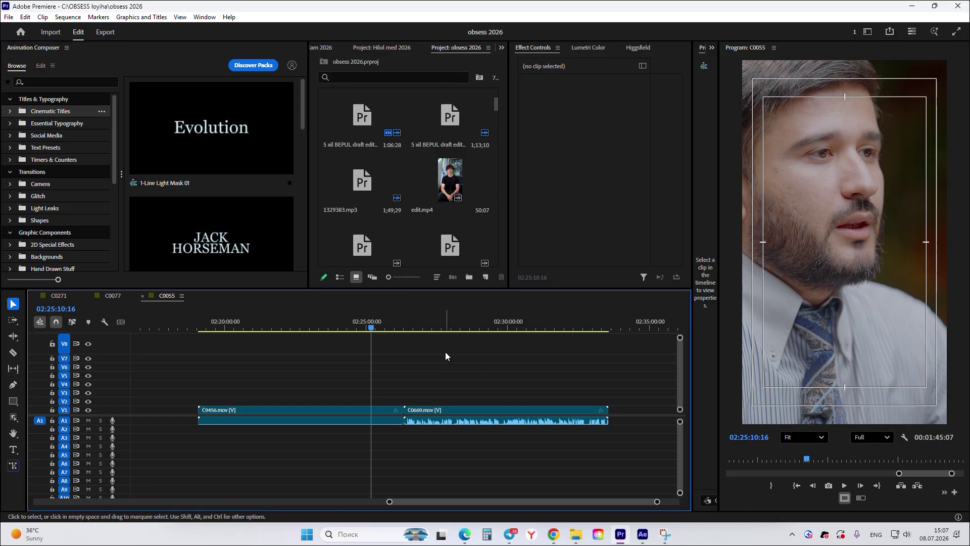
{"action": "scroll", "coordinate": [411, 177], "scroll_direction": "down", "scroll_amount": 6}
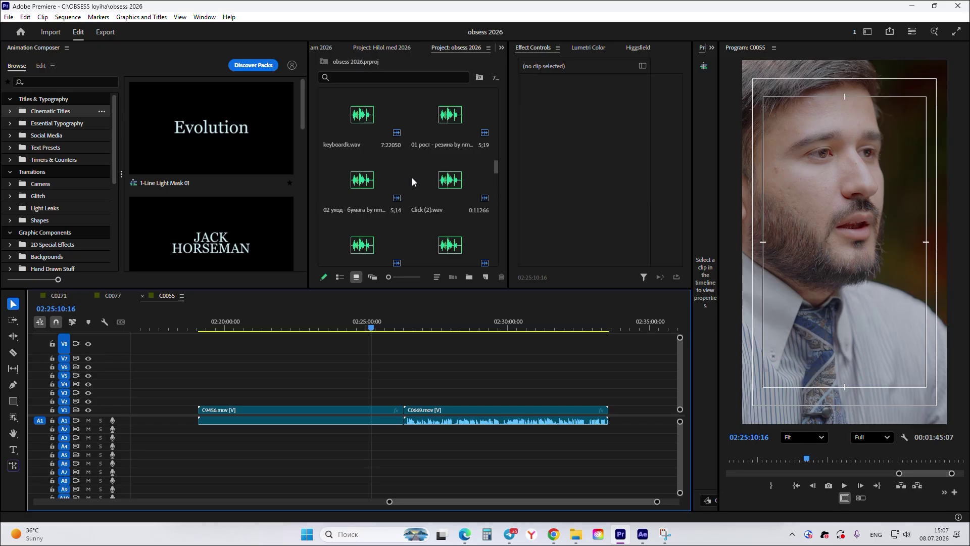
{"action": "scroll", "coordinate": [409, 187], "scroll_direction": "down", "scroll_amount": 4}
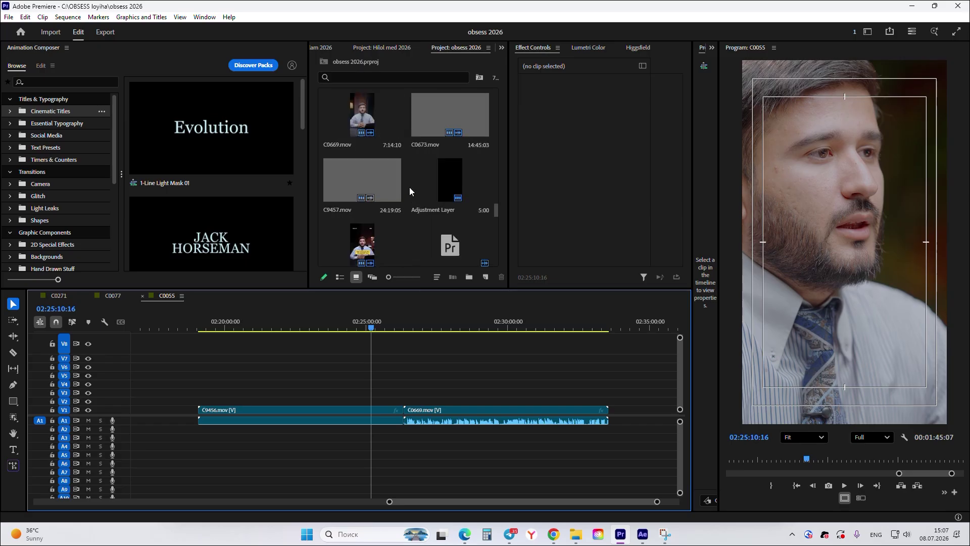
{"action": "scroll", "coordinate": [390, 189], "scroll_direction": "down", "scroll_amount": 3}
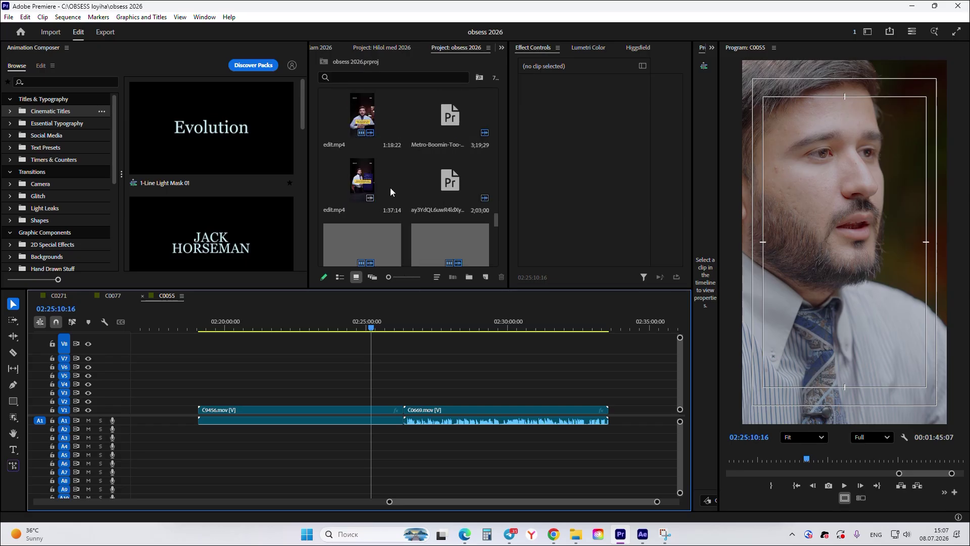
{"action": "scroll", "coordinate": [390, 192], "scroll_direction": "down", "scroll_amount": 4}
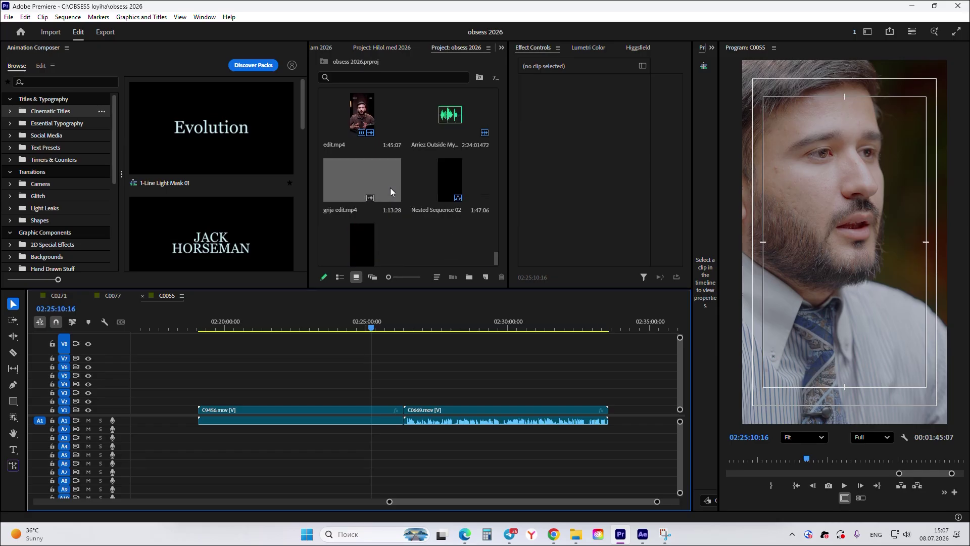
{"action": "left_click", "coordinate": [428, 189]}
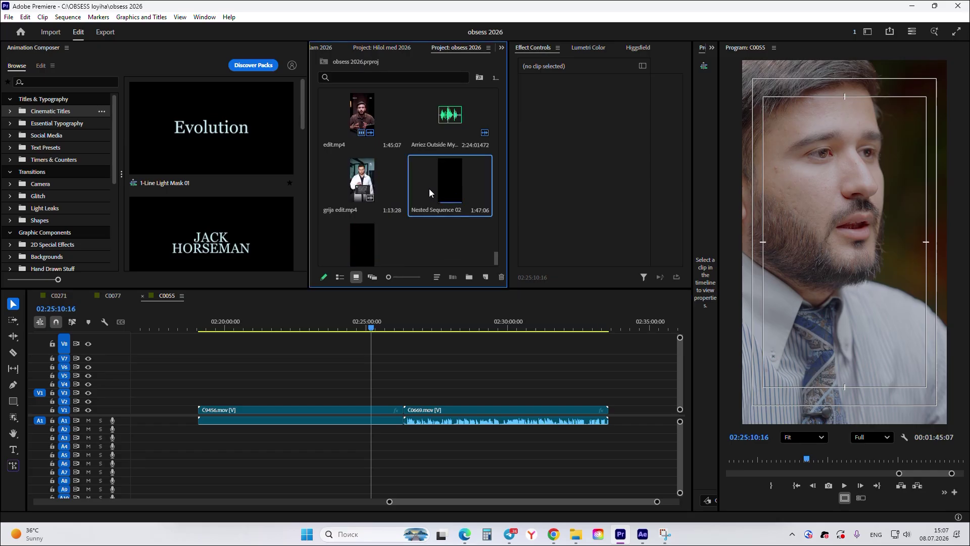
{"action": "scroll", "coordinate": [428, 187], "scroll_direction": "up", "scroll_amount": 2}
{"action": "scroll", "coordinate": [427, 189], "scroll_direction": "up", "scroll_amount": 2}
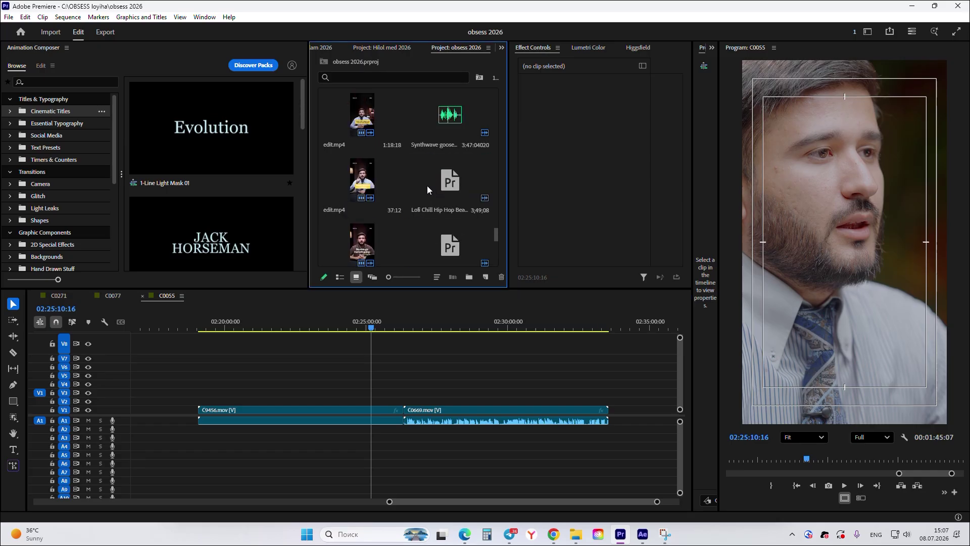
{"action": "scroll", "coordinate": [427, 182], "scroll_direction": "up", "scroll_amount": 5}
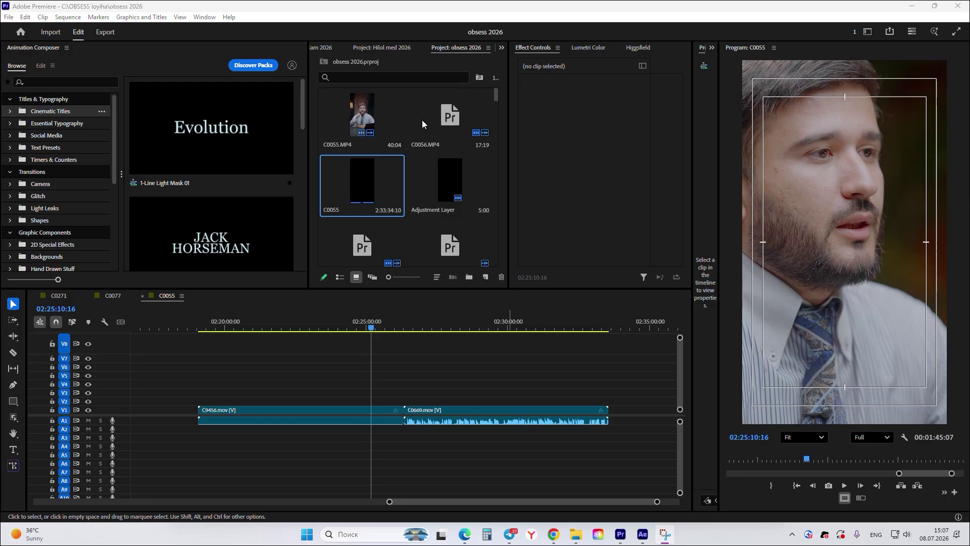
{"action": "left_click", "coordinate": [414, 238]}
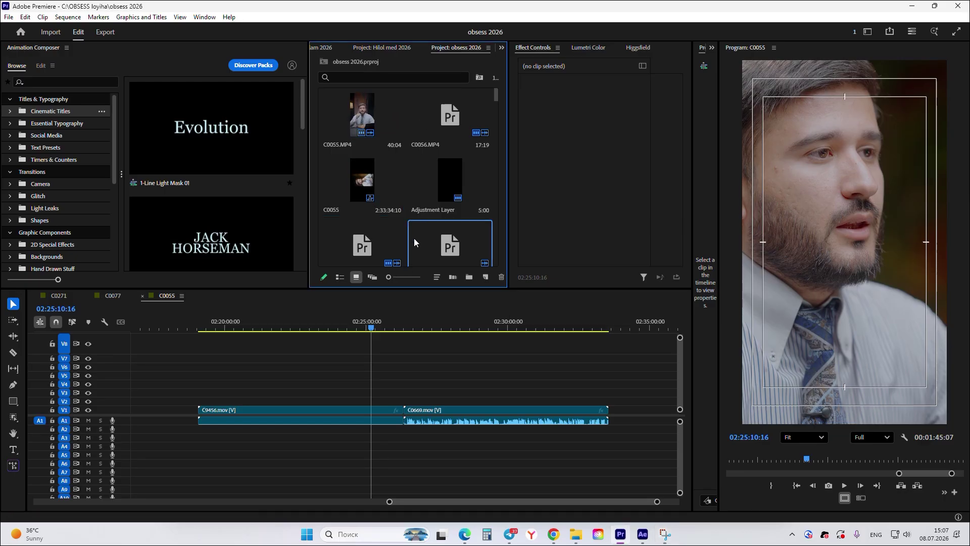
Open the sequence settings of C0055 and choose a timebase of 30,00 frames/second
{"action": "right_click", "coordinate": [360, 186]}
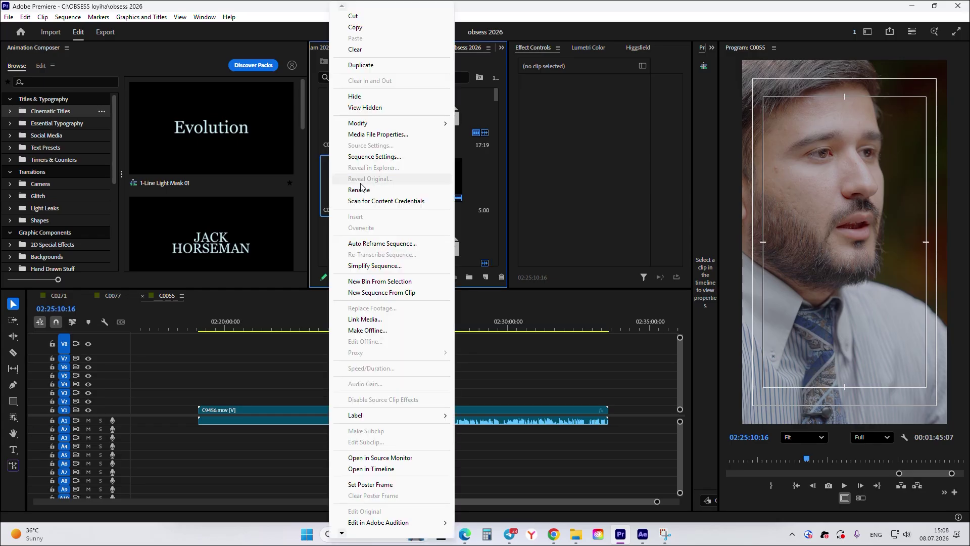
{"action": "left_click", "coordinate": [379, 158]}
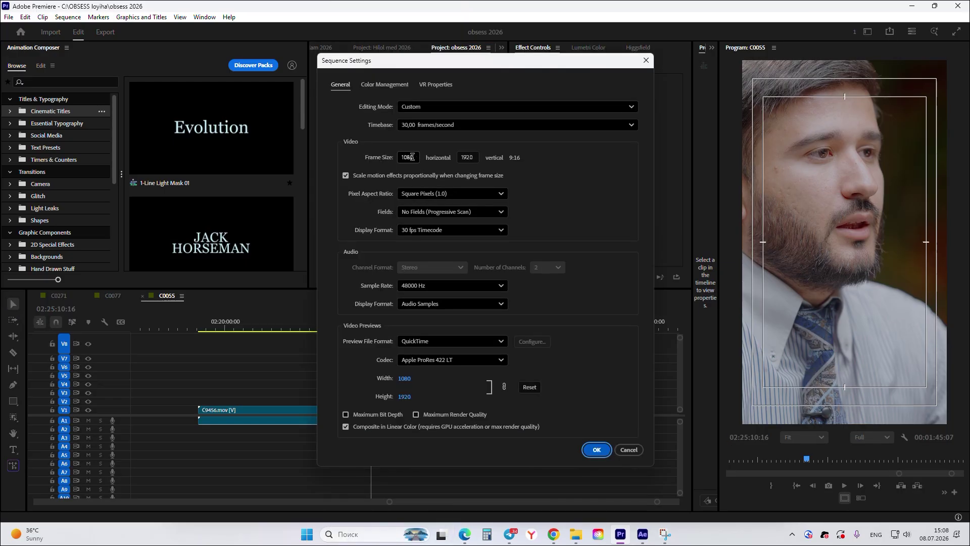
{"action": "left_click", "coordinate": [448, 126]}
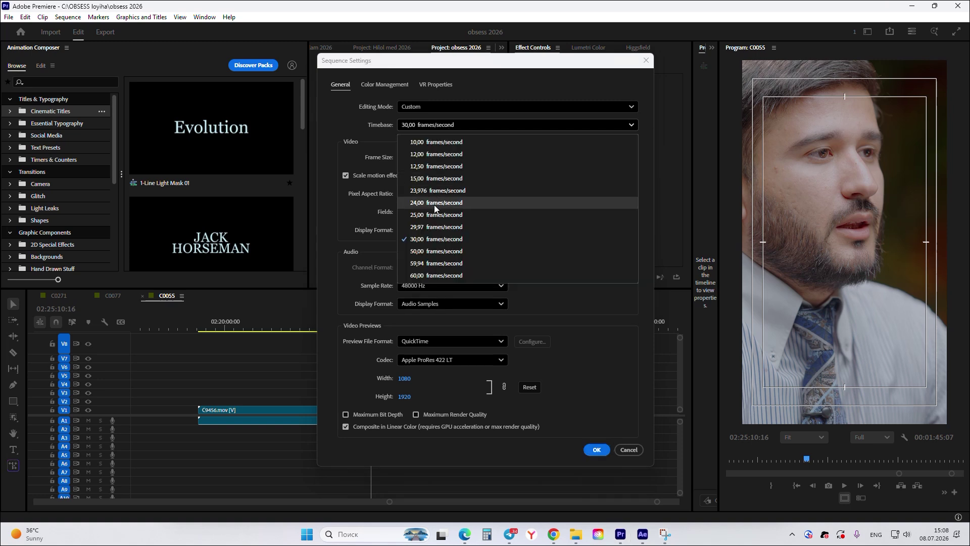
{"action": "left_click", "coordinate": [648, 142]}
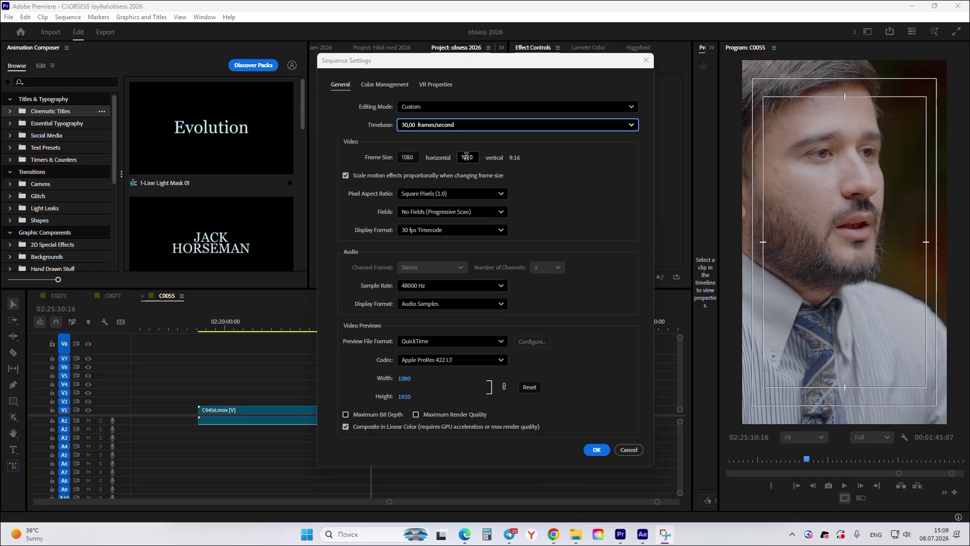
{"action": "left_click", "coordinate": [439, 128]}
{"action": "left_click", "coordinate": [429, 239]}
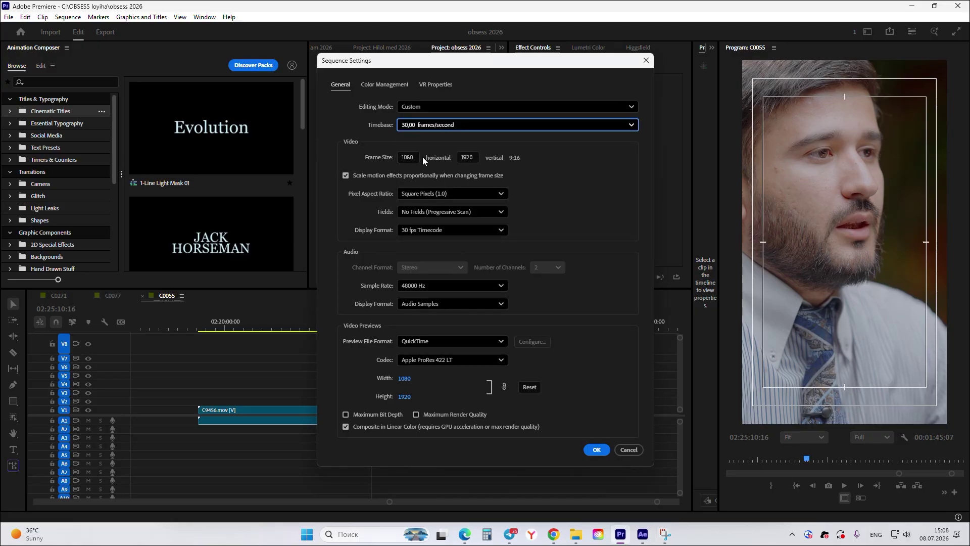
Check the horizontal and vertical frame size and accept the sequence settings
{"action": "left_click", "coordinate": [476, 158]}
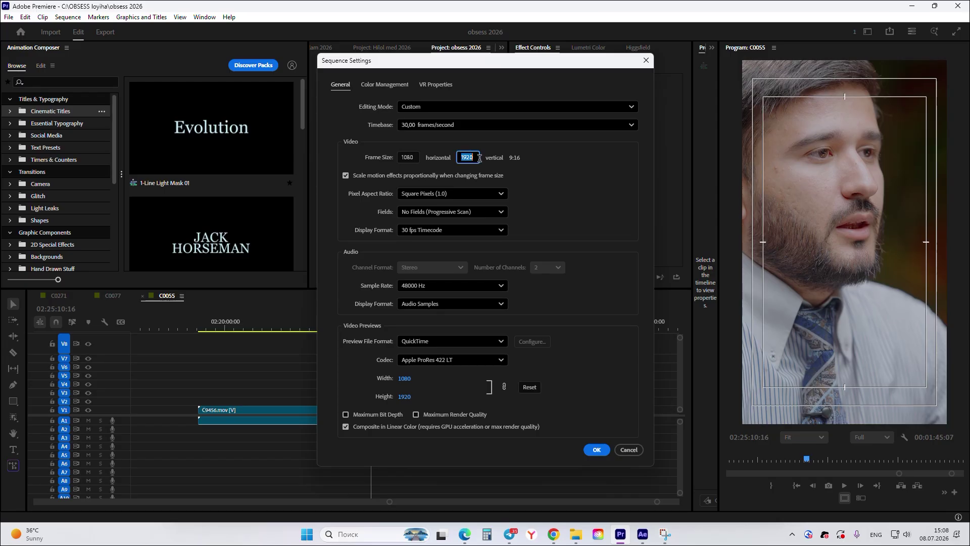
{"action": "left_click", "coordinate": [522, 170]}
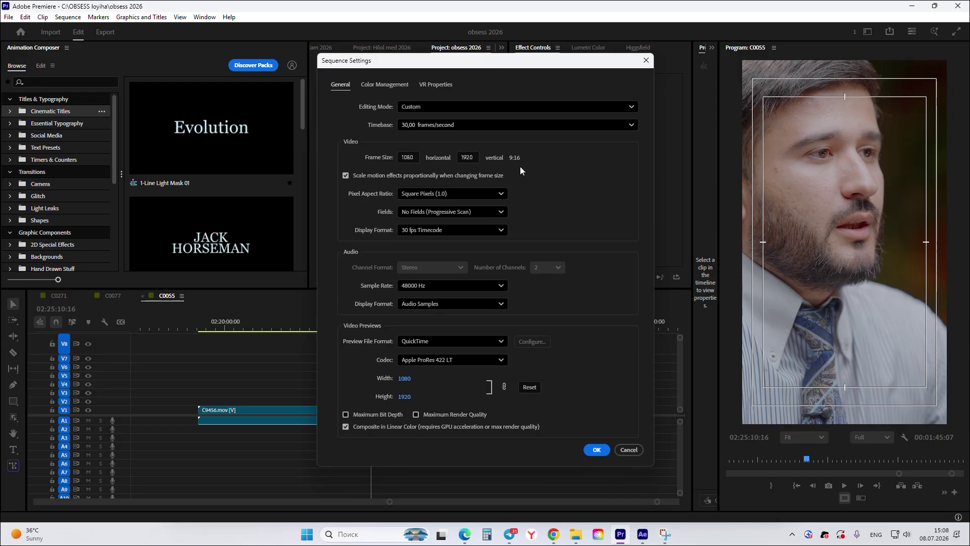
{"action": "left_click", "coordinate": [415, 155]}
{"action": "double_click", "coordinate": [414, 156]}
{"action": "left_click", "coordinate": [475, 159]}
{"action": "left_click", "coordinate": [556, 196]}
{"action": "left_click", "coordinate": [596, 449]}
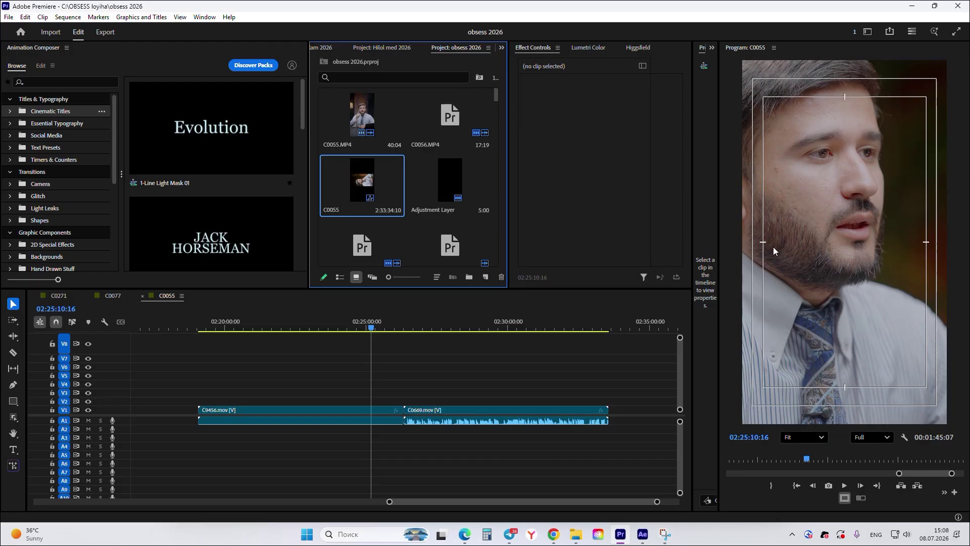
Set the scale of the C9456.mov clip on V1 to 50
{"action": "left_click", "coordinate": [322, 413]}
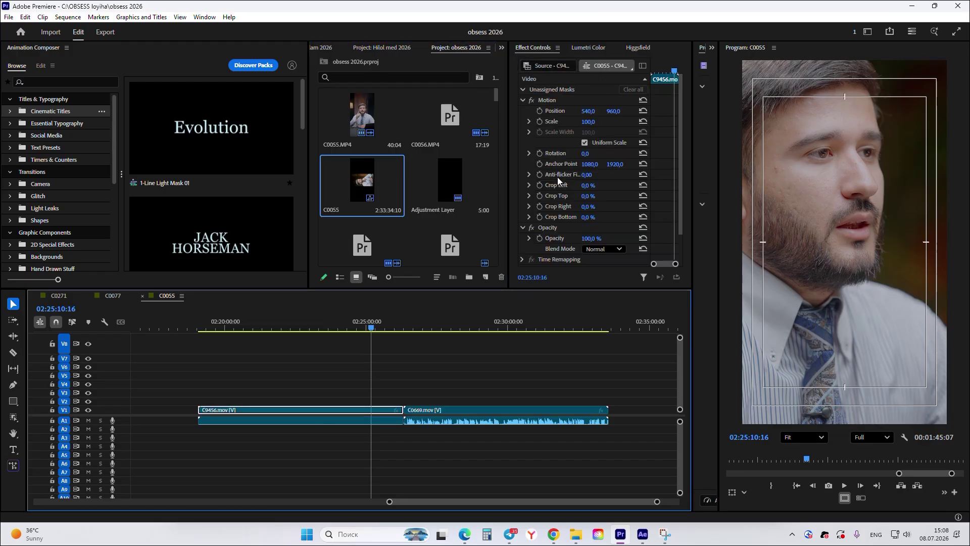
{"action": "left_click", "coordinate": [588, 122]}
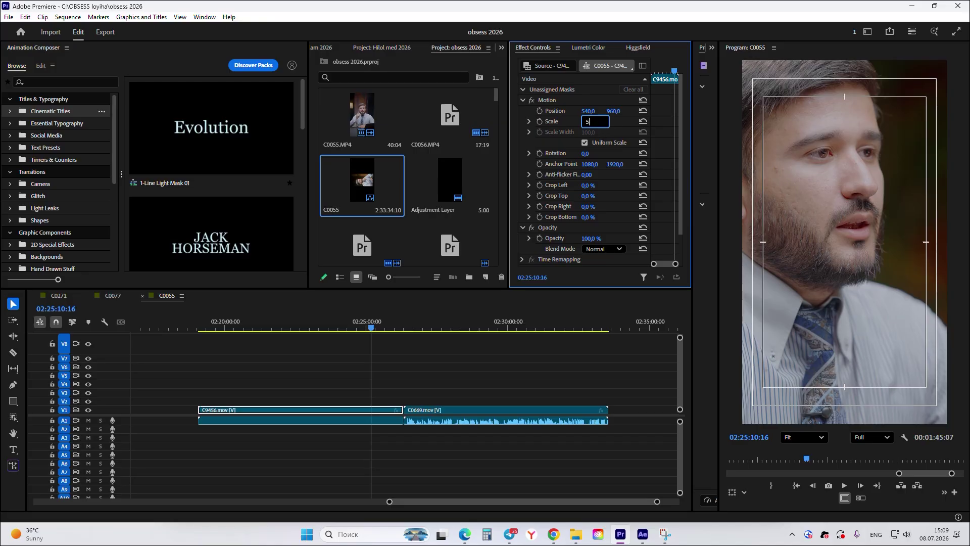
{"action": "type", "text": "50"}
{"action": "key", "text": "Return"}
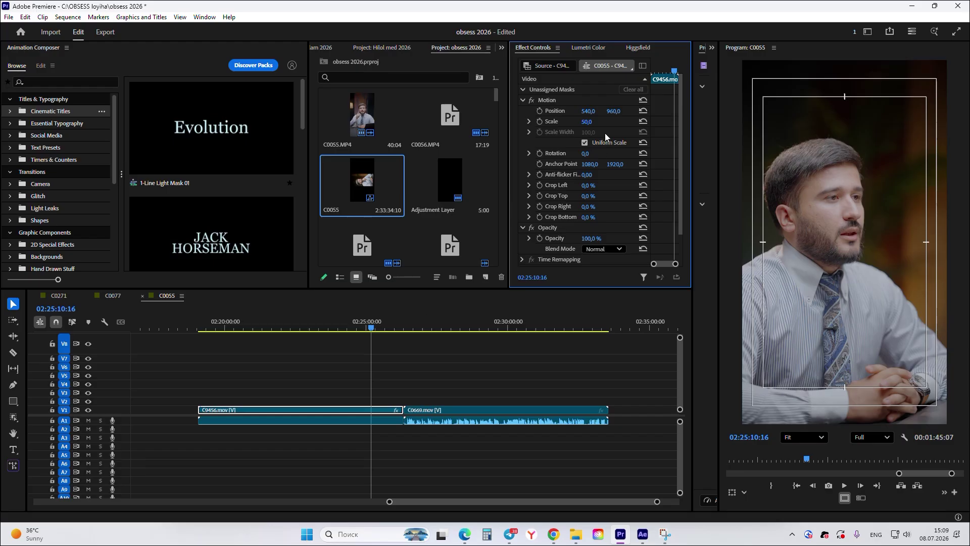
Set the rotation of the C9456.mov clip to 90°
{"action": "left_click", "coordinate": [591, 153]}
{"action": "type", "text": "90"}
{"action": "key", "text": "Return"}
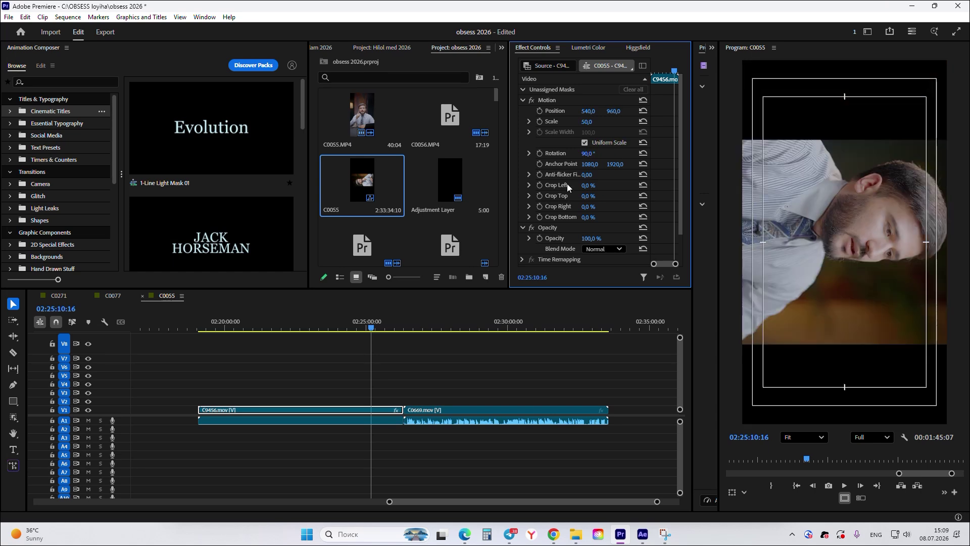
Adjust the scale of the rotated C9456.mov clip to about 52, and enter a scale of 100
{"action": "left_click_drag", "start_coordinate": [589, 122], "coordinate": [598, 123]}
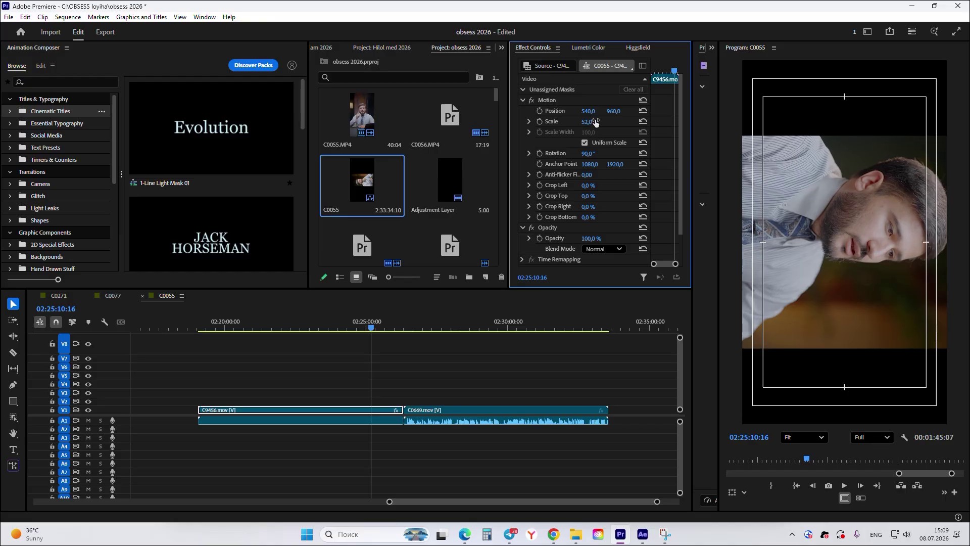
{"action": "left_click", "coordinate": [595, 120]}
{"action": "type", "text": "100"}
{"action": "key", "text": "Return"}
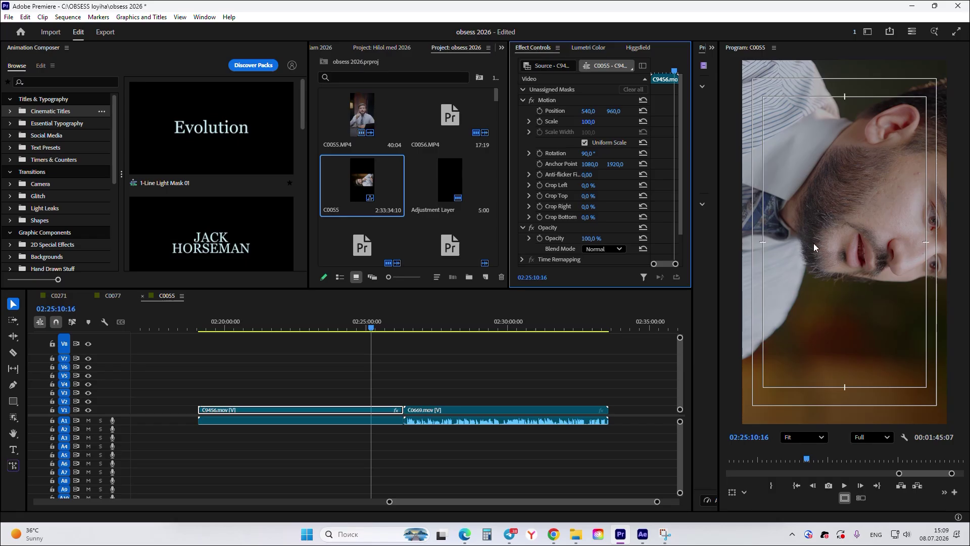
Set the scale of the C9456.mov clip back to 50
{"action": "left_click", "coordinate": [352, 378]}
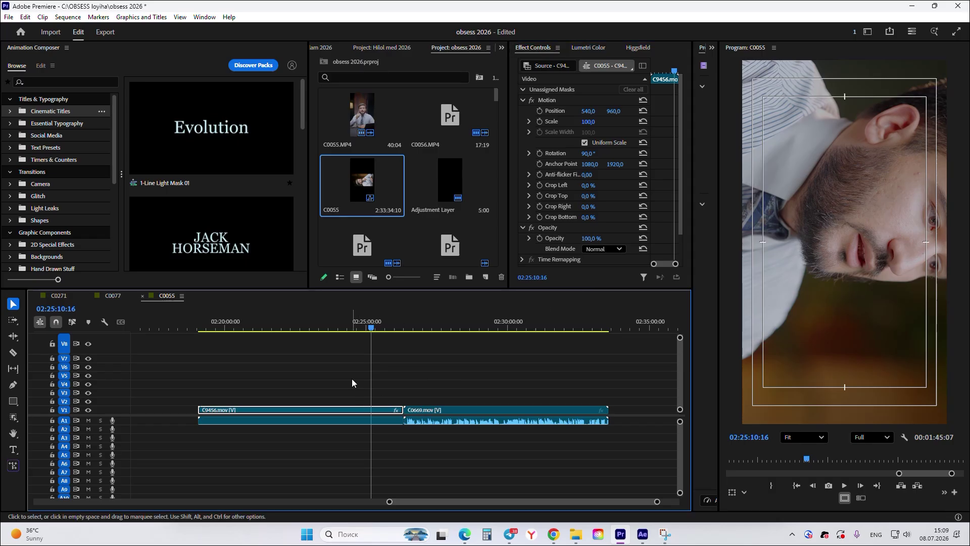
{"action": "left_click", "coordinate": [349, 410]}
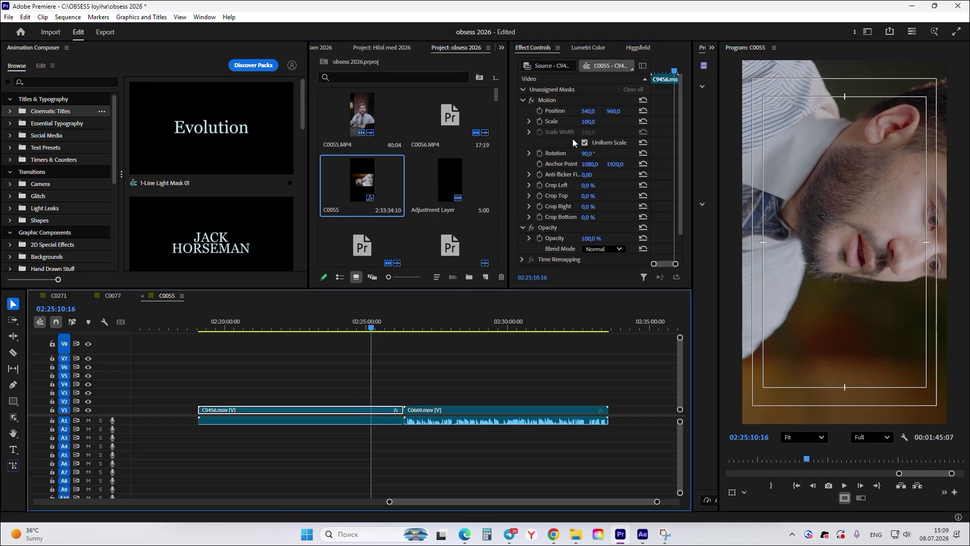
{"action": "left_click", "coordinate": [589, 122]}
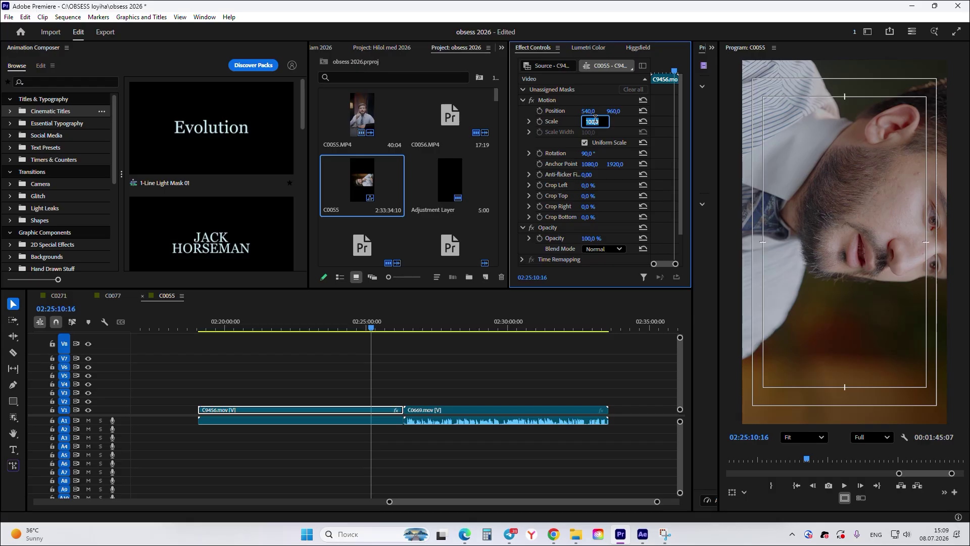
{"action": "type", "text": "50"}
{"action": "key", "text": "Return"}
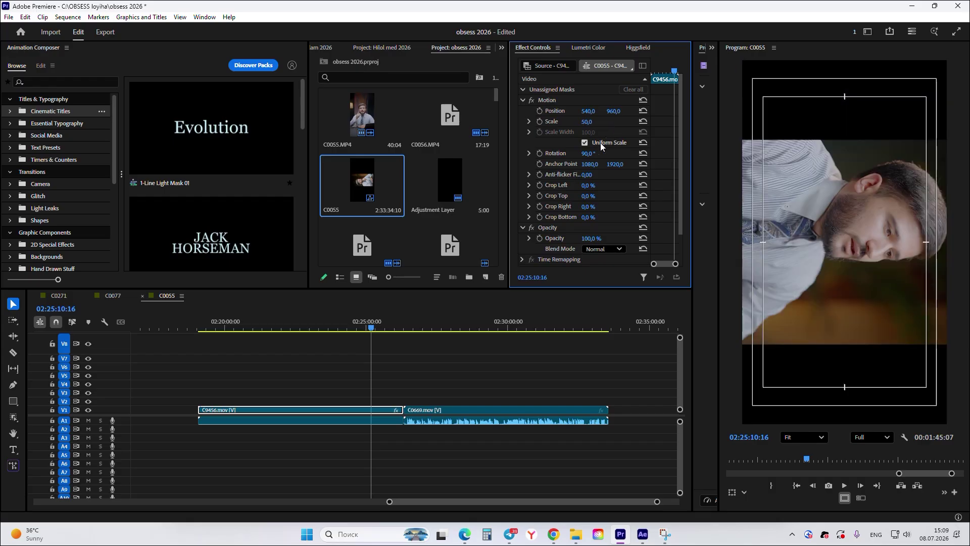
Turn the C9456.mov clip upright, try a 6° tilt, and return its rotation to 0°
{"action": "left_click_drag", "start_coordinate": [579, 154], "coordinate": [534, 153]}
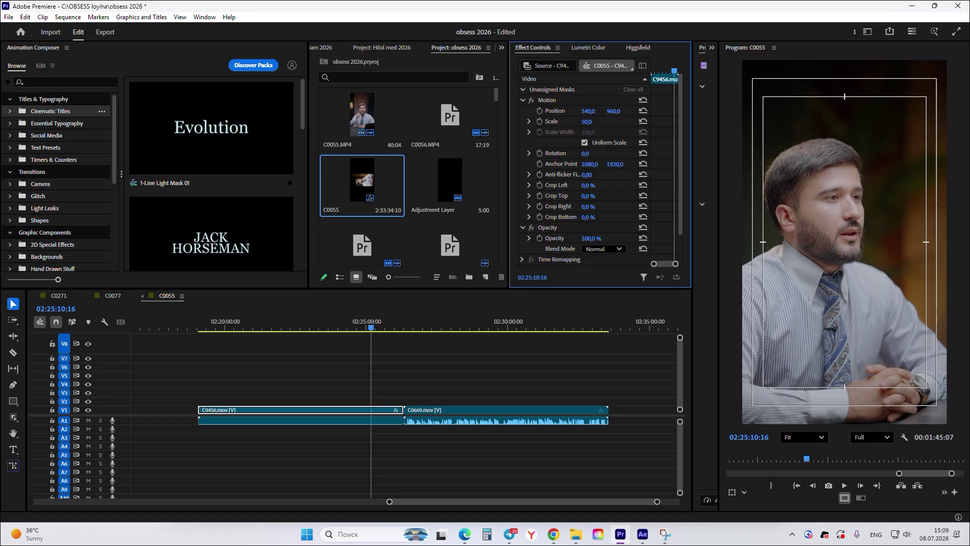
{"action": "mouse_move", "coordinate": [584, 153]}
{"action": "left_mouse_down"}
{"action": "mouse_move", "coordinate": [626, 153]}
{"action": "mouse_move", "coordinate": [593, 154]}
{"action": "left_mouse_up"}
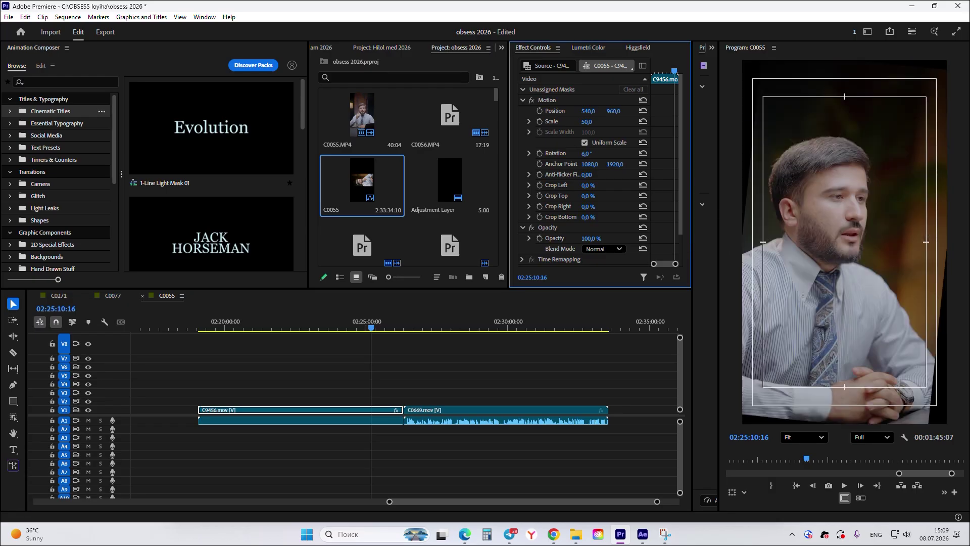
{"action": "left_click", "coordinate": [447, 371]}
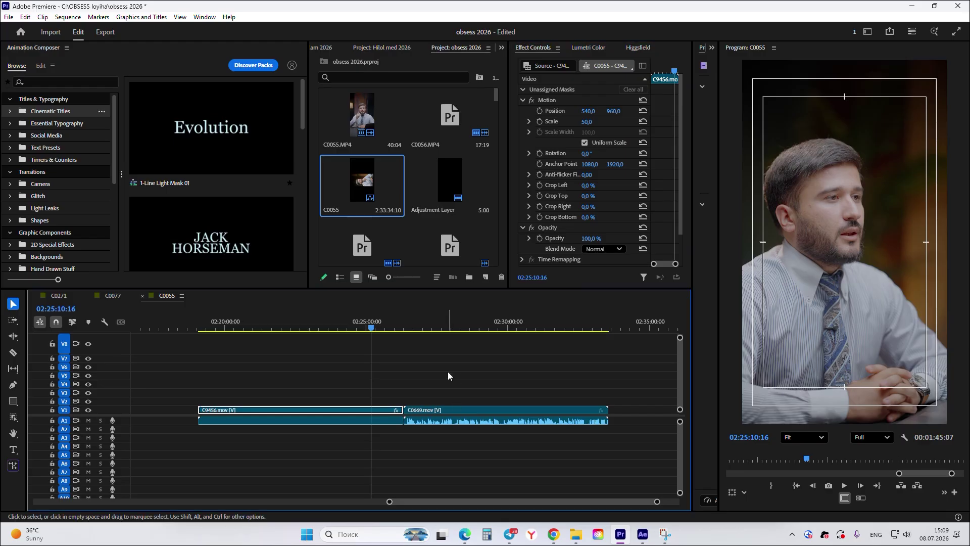
Set the scale of the C0669.mov clip to 50
{"action": "scroll", "coordinate": [433, 365], "scroll_direction": "down", "scroll_amount": 3}
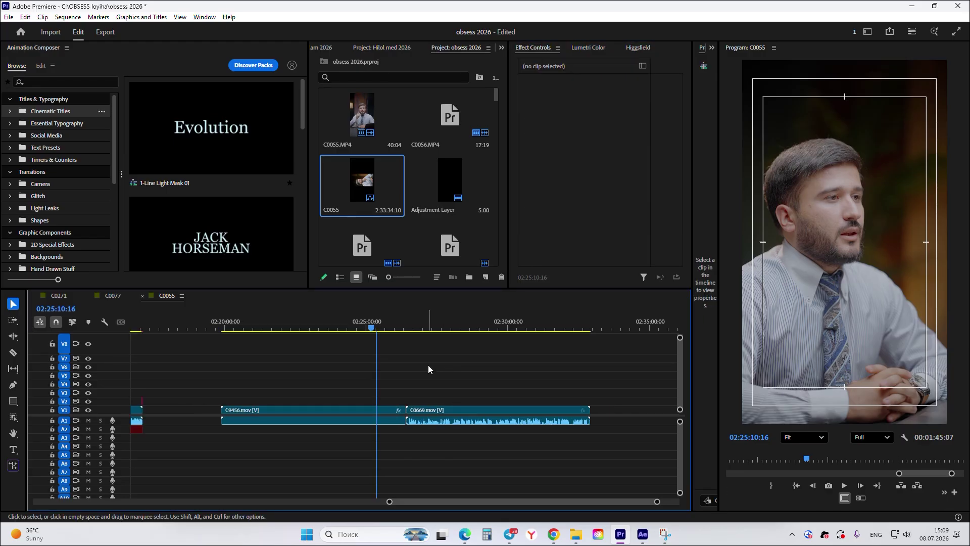
{"action": "left_click", "coordinate": [368, 408]}
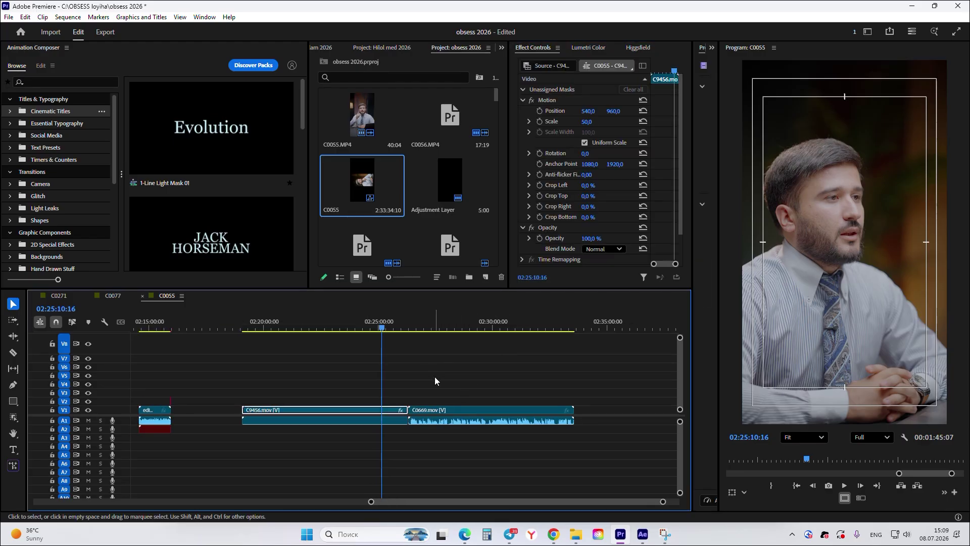
{"action": "left_click", "coordinate": [448, 323]}
{"action": "left_click", "coordinate": [467, 408]}
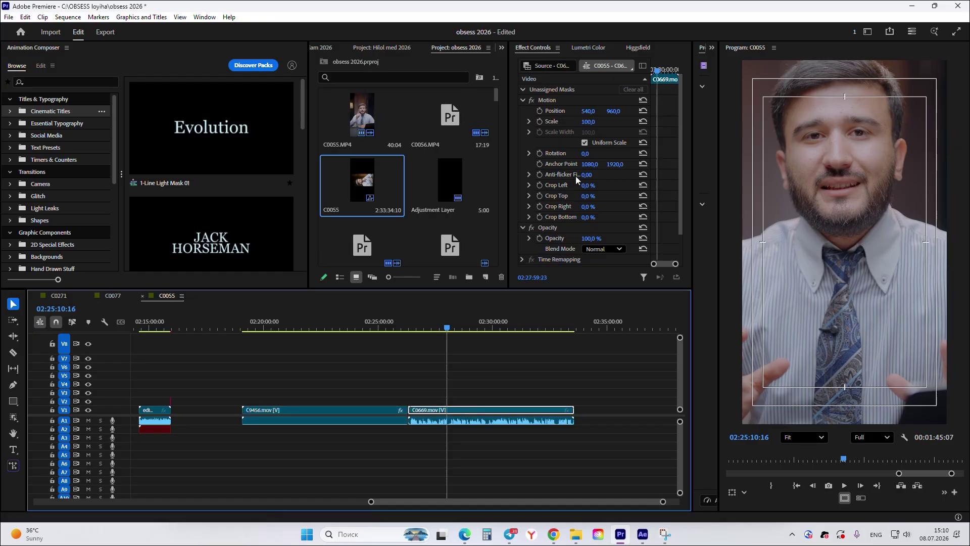
{"action": "left_click", "coordinate": [588, 122]}
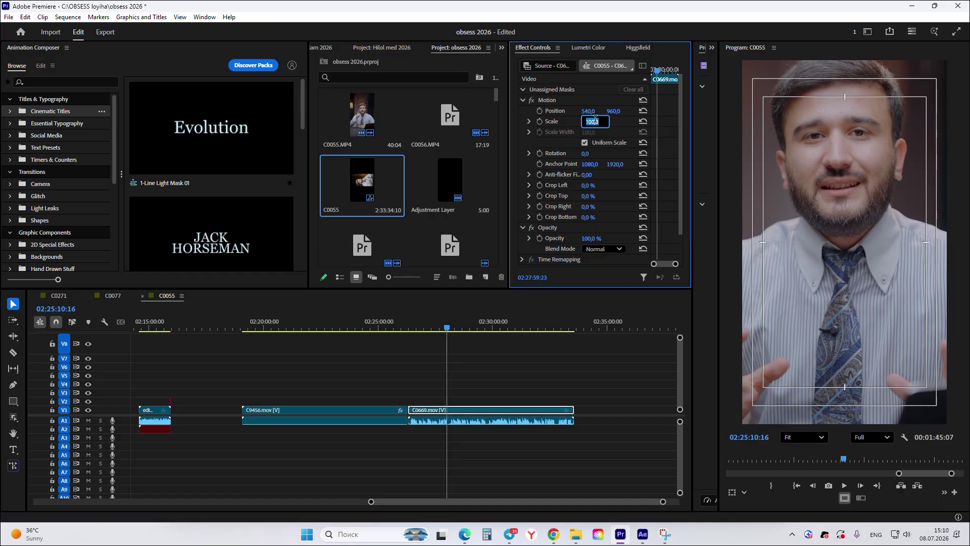
{"action": "type", "text": "50"}
{"action": "key", "text": "Return"}
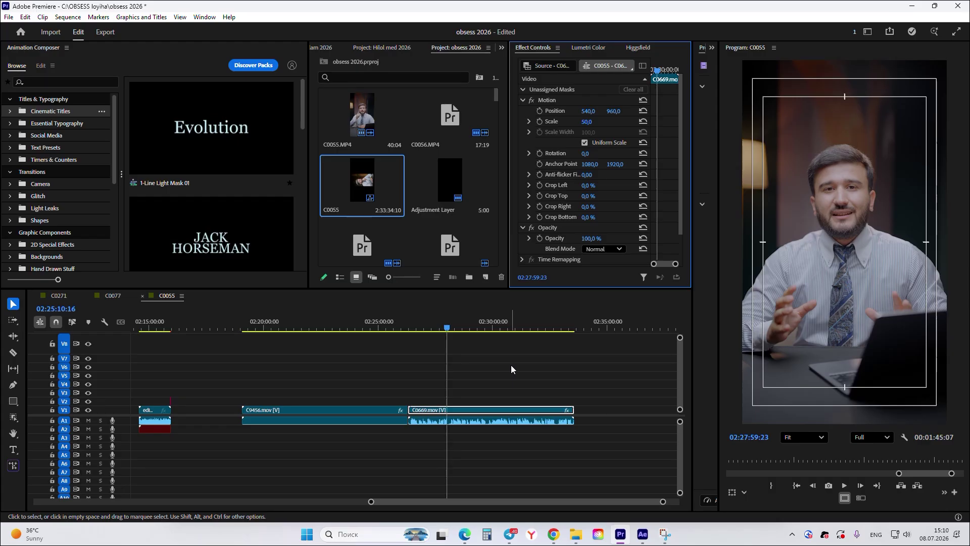
Scrub through the end of the C9456.mov clip to 02:25:38:09 to compare its framing with C0669.mov
{"action": "left_click", "coordinate": [511, 364]}
{"action": "left_click", "coordinate": [363, 331]}
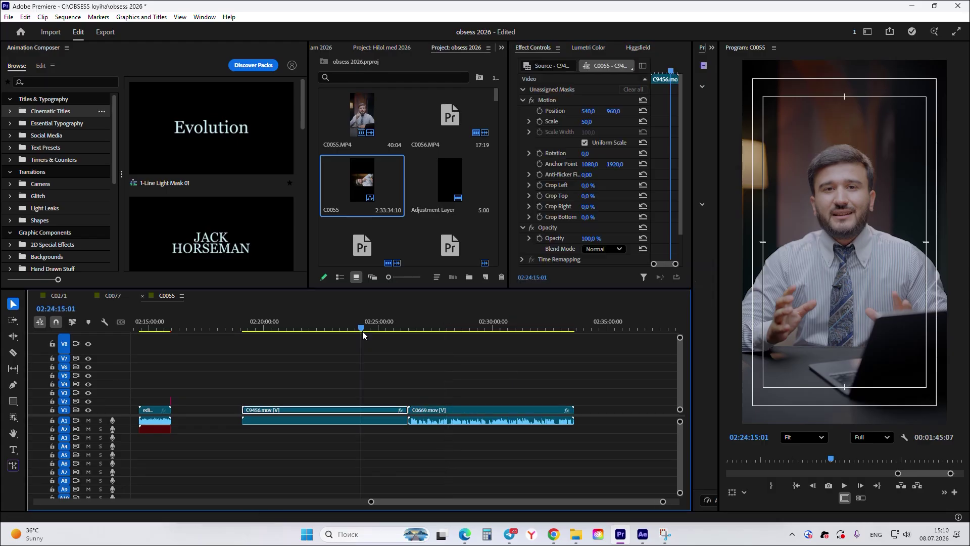
{"action": "left_click_drag", "start_coordinate": [365, 332], "coordinate": [393, 329]}
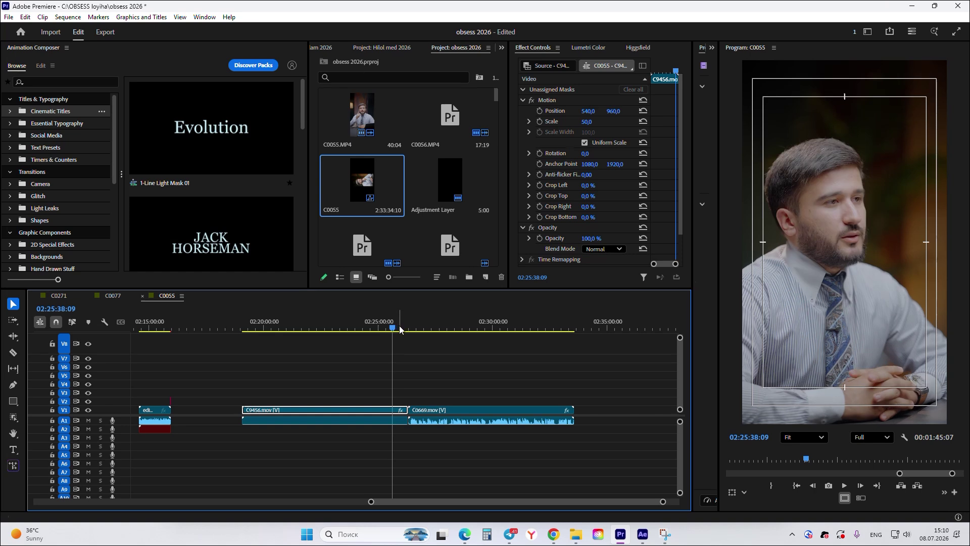
Move the C0669.mov video up to track V2 and its audio down to track A2
{"action": "left_click", "coordinate": [413, 389]}
{"action": "scroll", "coordinate": [417, 412], "scroll_direction": "up", "scroll_amount": 3}
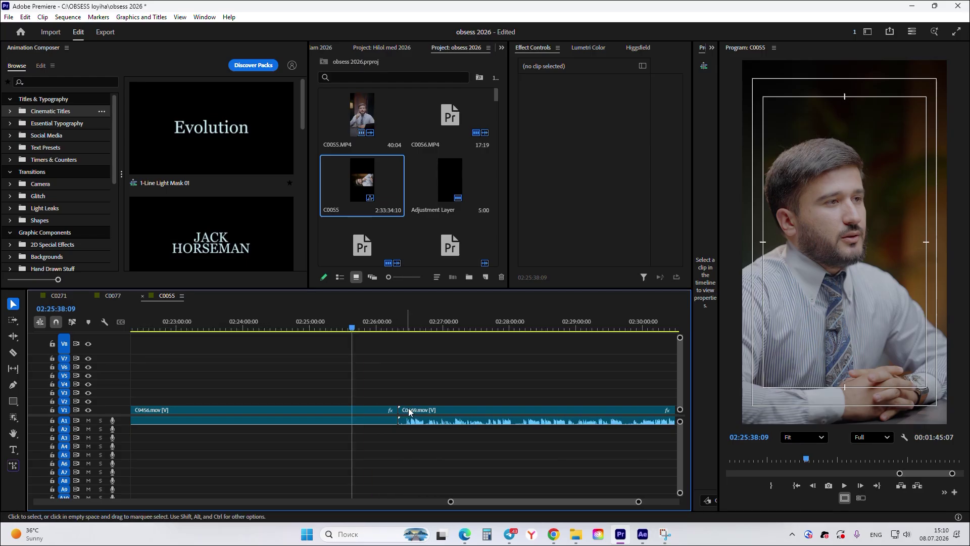
{"action": "left_click", "coordinate": [413, 411]}
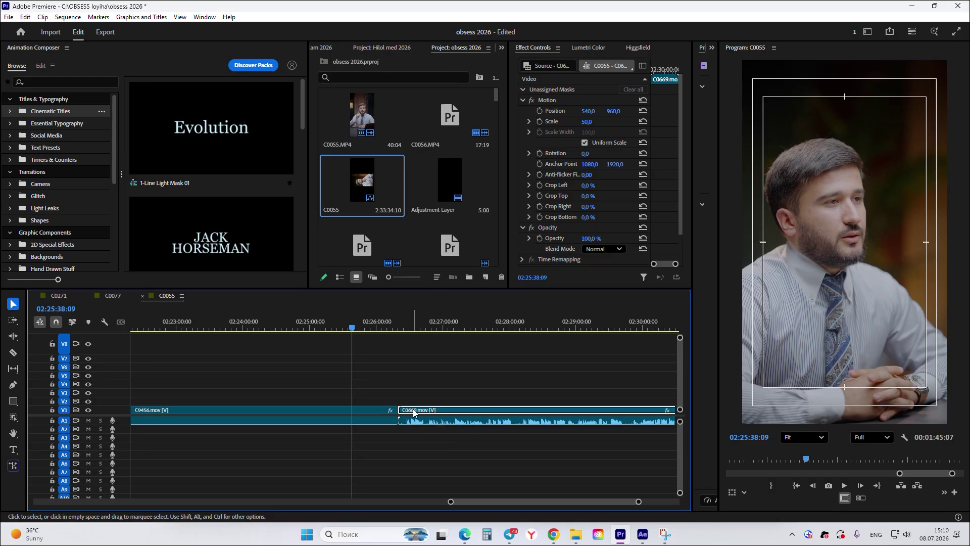
{"action": "left_click_drag", "start_coordinate": [413, 411], "coordinate": [413, 403]}
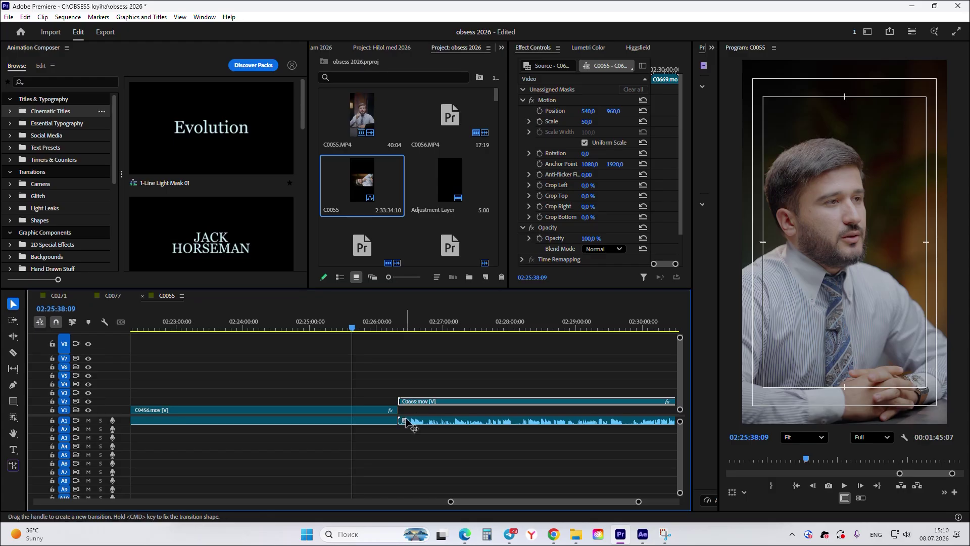
{"action": "mouse_move", "coordinate": [412, 422]}
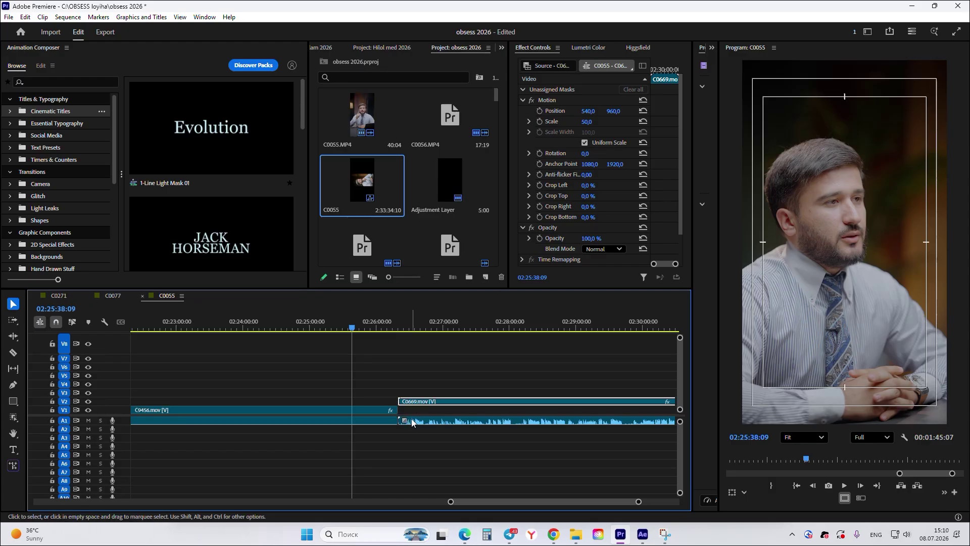
{"action": "left_click_drag", "start_coordinate": [412, 419], "coordinate": [412, 430]}
{"action": "left_click", "coordinate": [417, 446]}
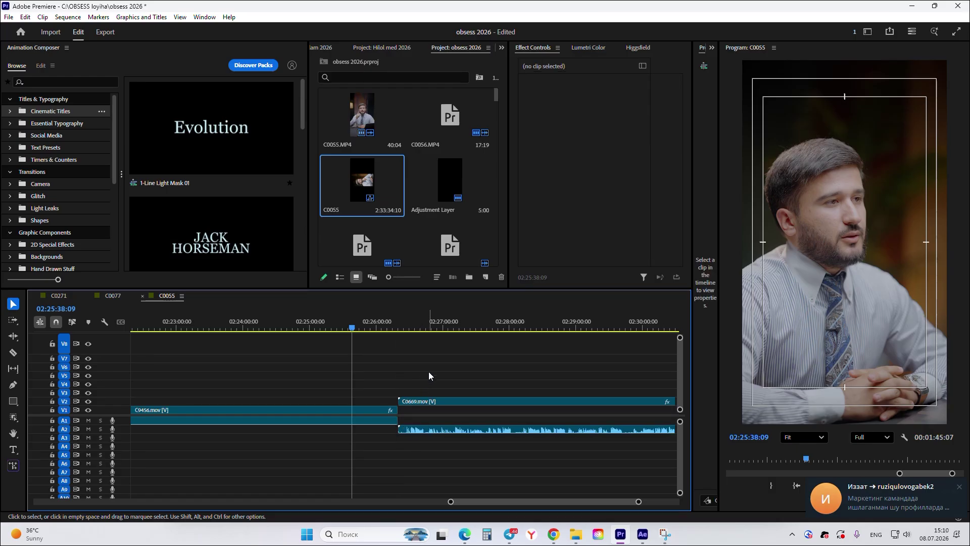
Synchronize the C9456.mov and C0669.mov clips by audio, using audio track channel 2
{"action": "scroll", "coordinate": [432, 372], "scroll_direction": "down", "scroll_amount": 2, "text": "alt"}
{"action": "scroll", "coordinate": [432, 371], "scroll_direction": "down", "scroll_amount": 1, "text": "alt"}
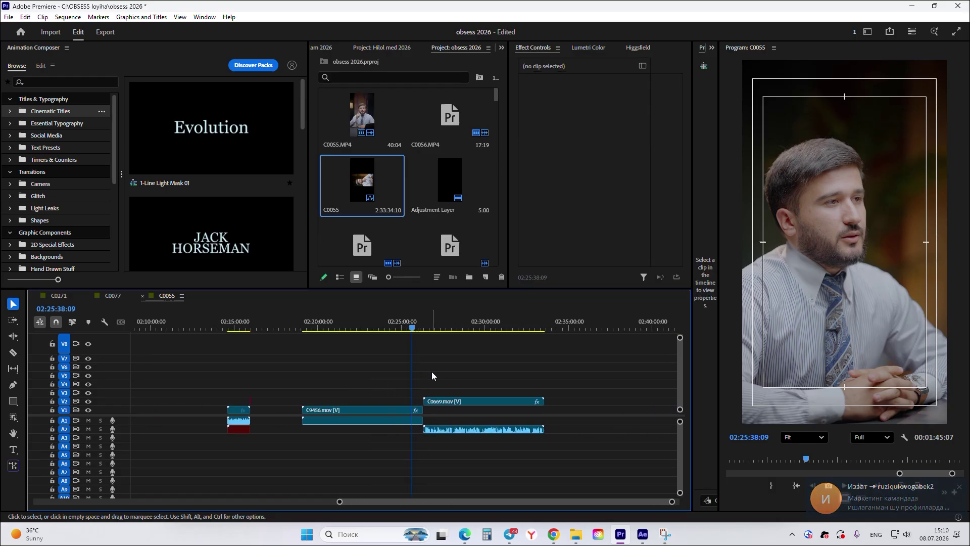
{"action": "scroll", "coordinate": [432, 372], "scroll_direction": "up", "scroll_amount": 3, "text": "alt"}
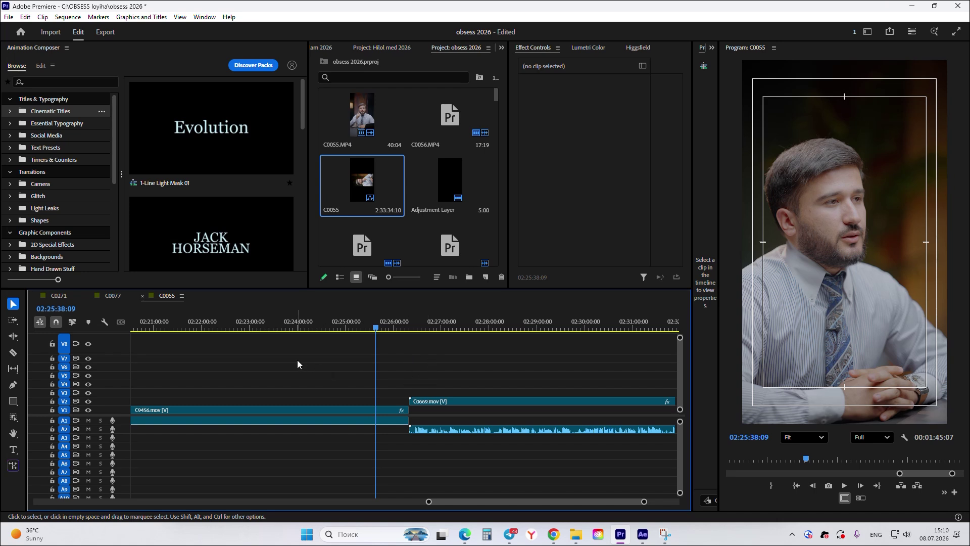
{"action": "left_click_drag", "start_coordinate": [297, 360], "coordinate": [477, 464]}
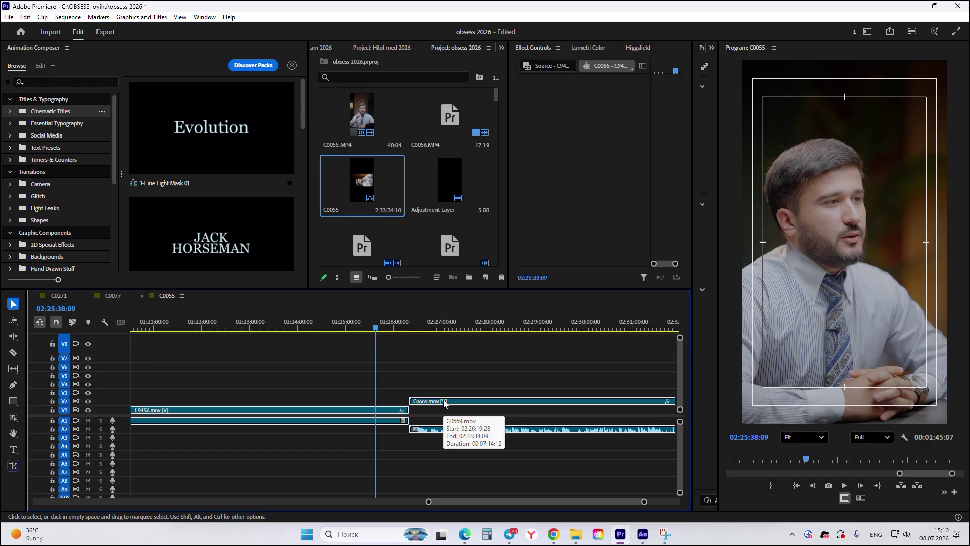
{"action": "right_click", "coordinate": [444, 403]}
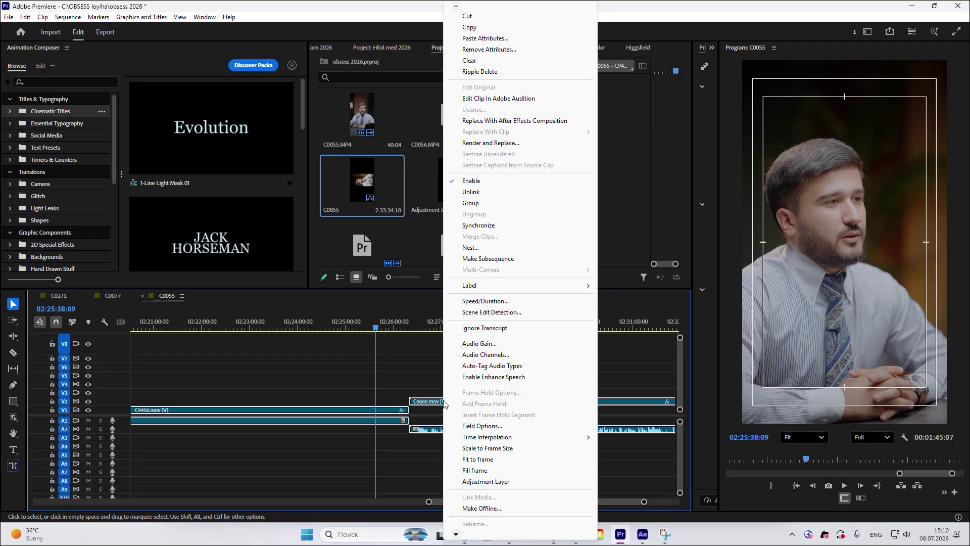
{"action": "left_click", "coordinate": [486, 227]}
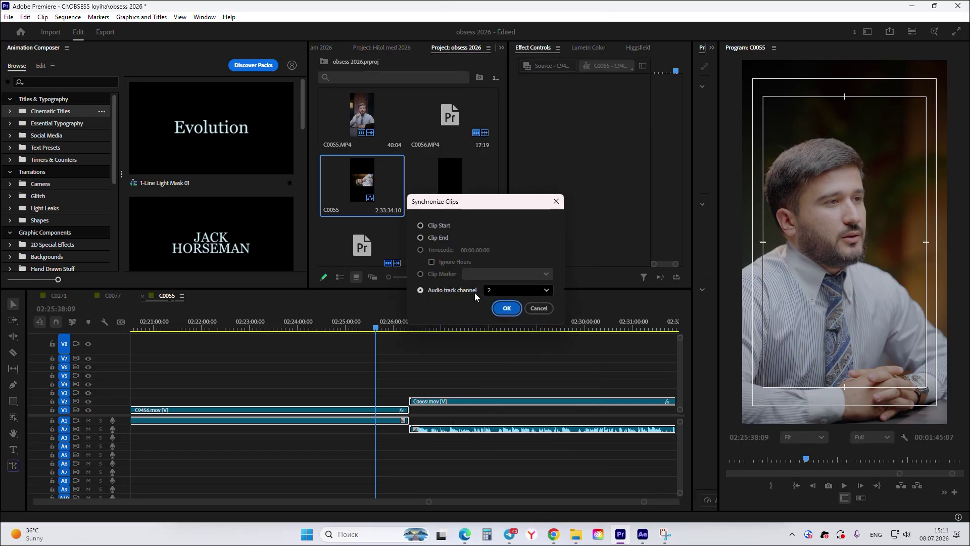
{"action": "left_click", "coordinate": [505, 308]}
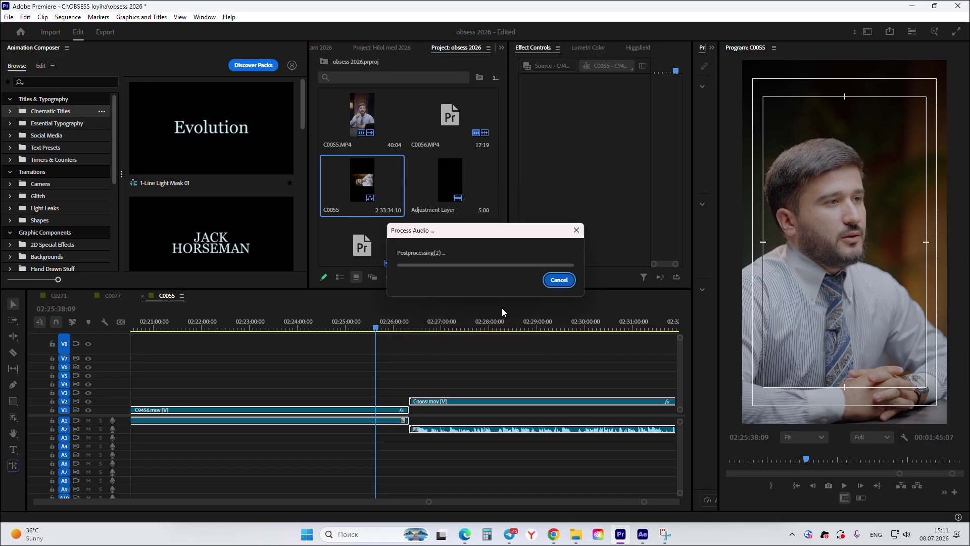
{"action": "left_click", "coordinate": [483, 344]}
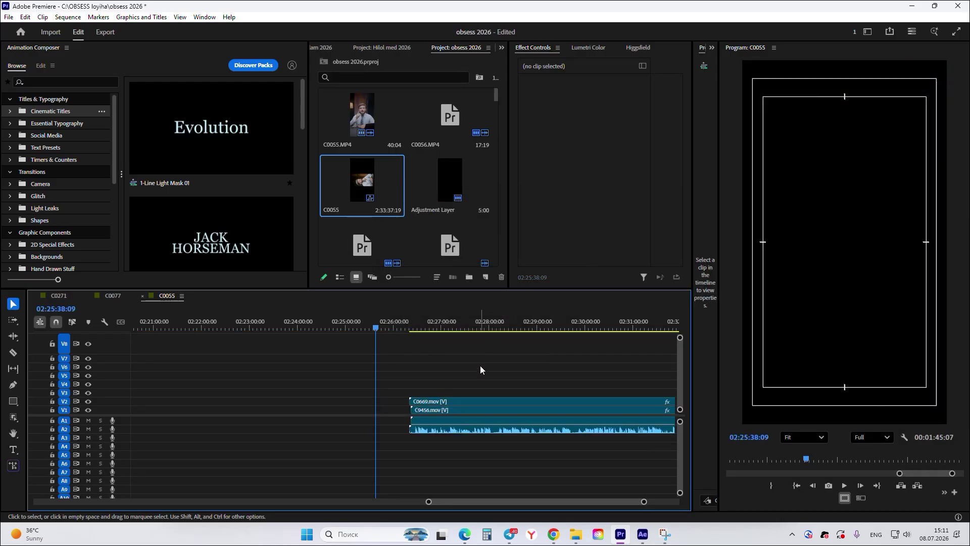
Scrub through the stacked, synchronized clips to 02:28:10:24 to check their picture
{"action": "scroll", "coordinate": [480, 365], "scroll_direction": "down", "scroll_amount": 3}
{"action": "left_click", "coordinate": [361, 326]}
{"action": "left_click_drag", "start_coordinate": [360, 326], "coordinate": [393, 329]}
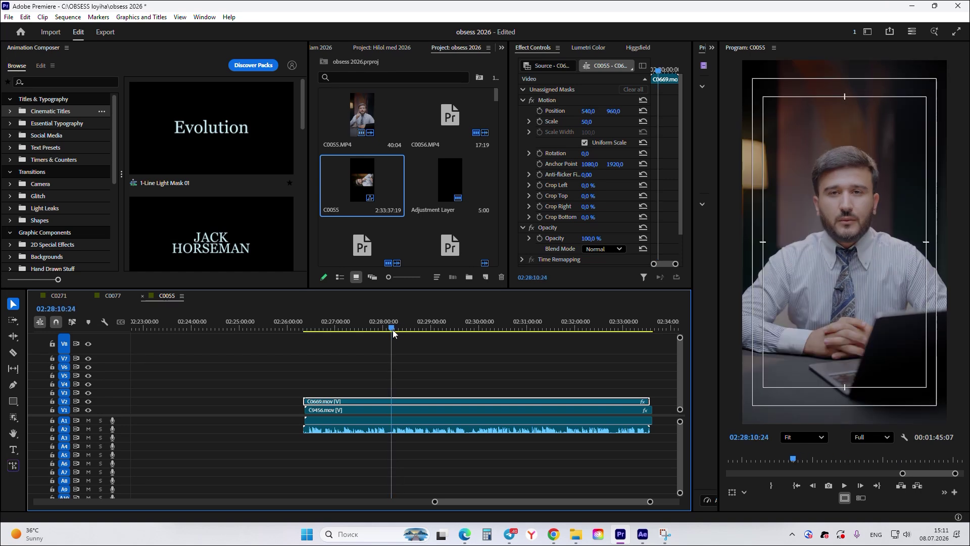
Give the C0669.mov audio on track A2 the Caribbean label color
{"action": "left_click", "coordinate": [326, 423]}
{"action": "left_click", "coordinate": [325, 429]}
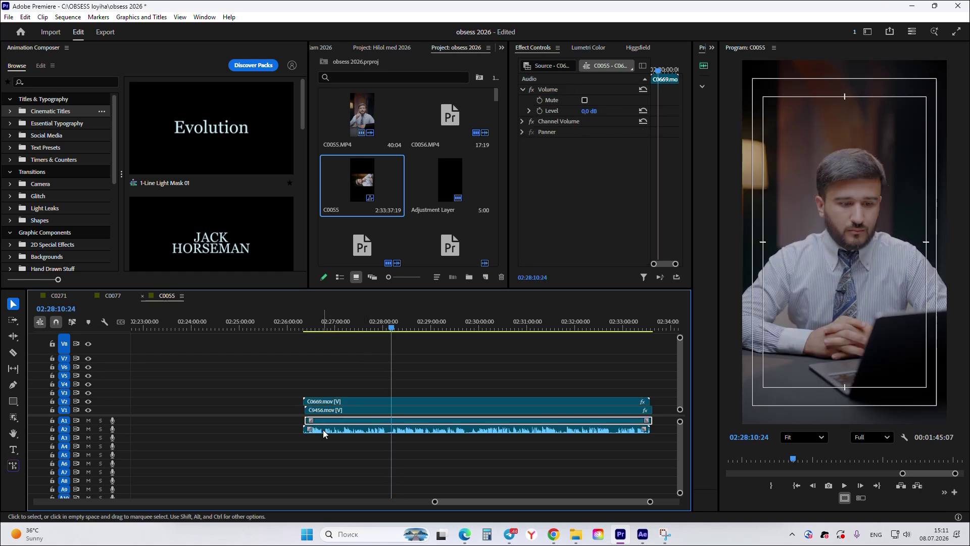
{"action": "left_click", "coordinate": [330, 421]}
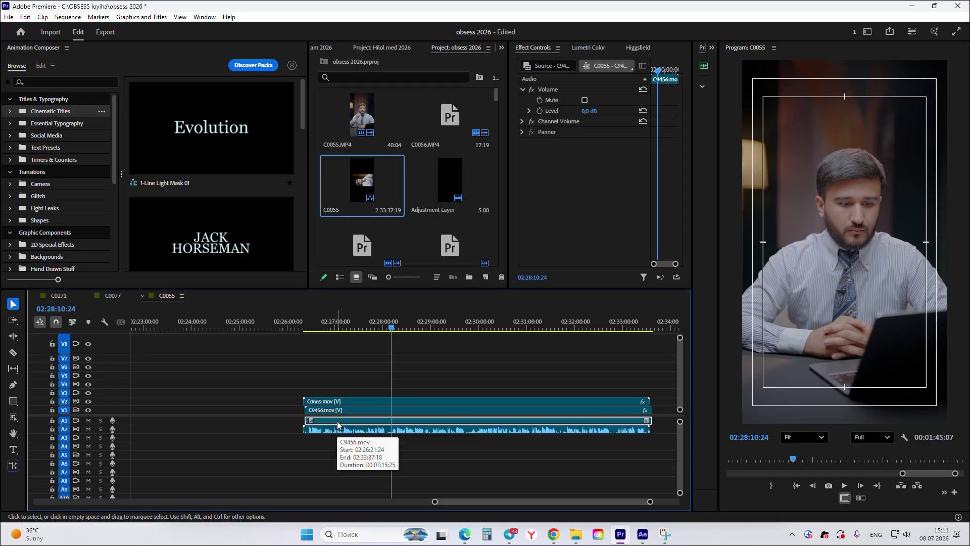
{"action": "left_click", "coordinate": [339, 431]}
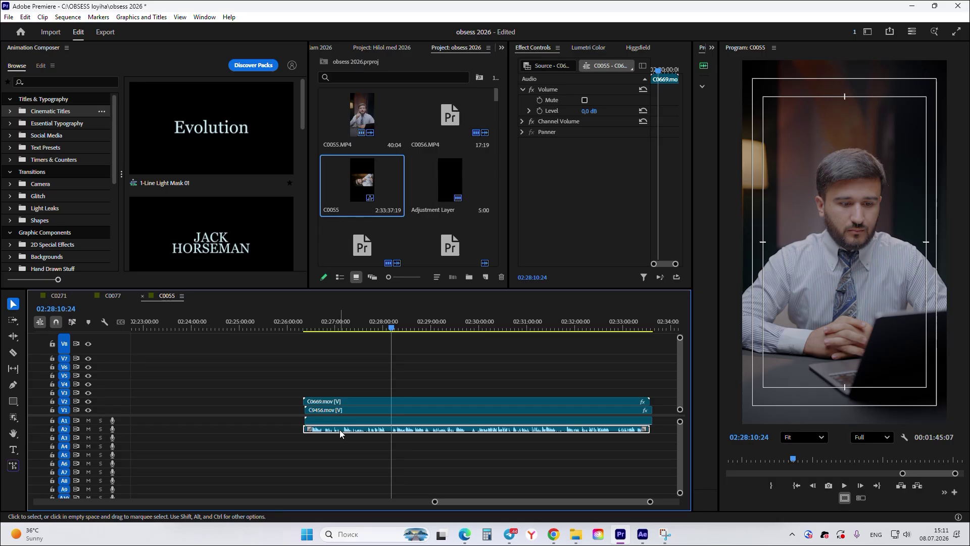
{"action": "right_click", "coordinate": [340, 432]}
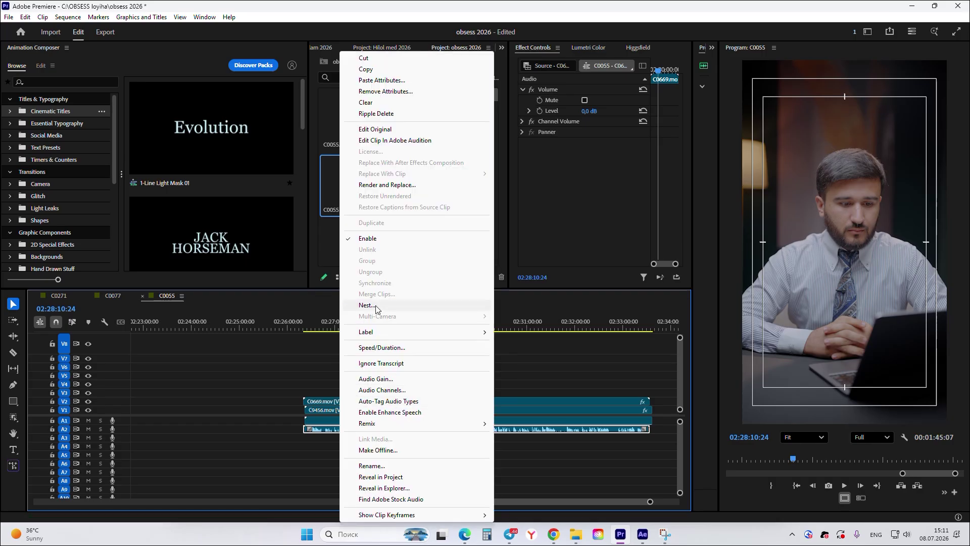
{"action": "mouse_move", "coordinate": [386, 332]}
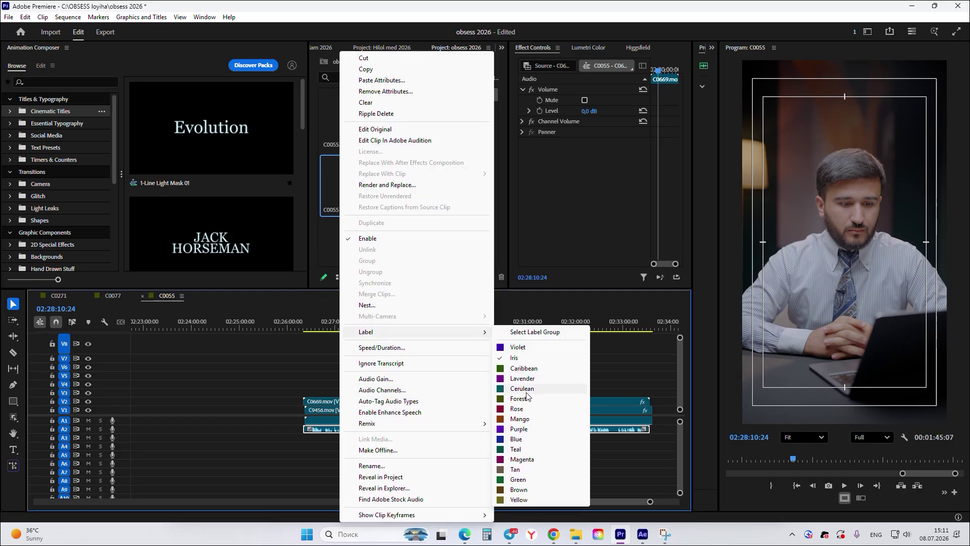
{"action": "left_click", "coordinate": [511, 369]}
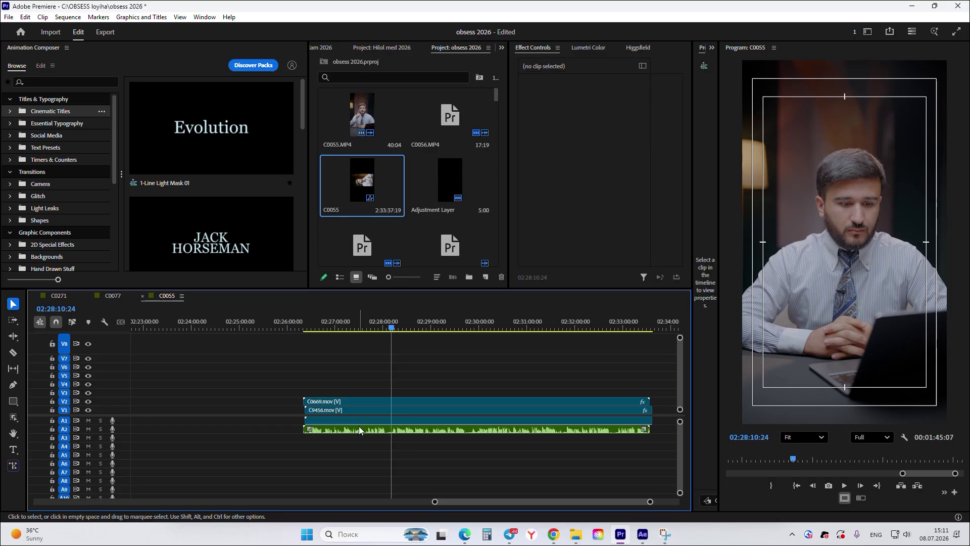
Save the project and delete the C9456.mov audio from track A1, keeping the C0669.mov audio
{"action": "left_click", "coordinate": [358, 420]}
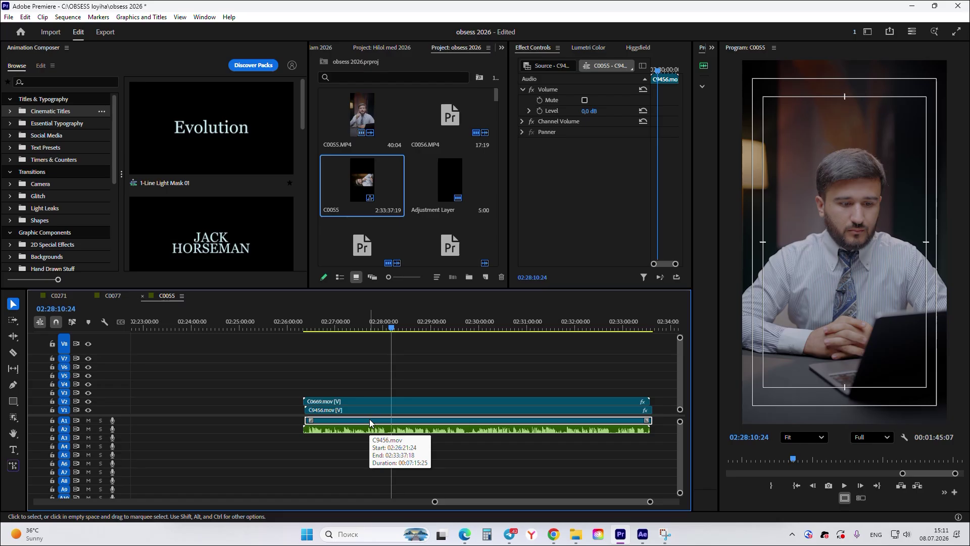
{"action": "left_click", "coordinate": [373, 429]}
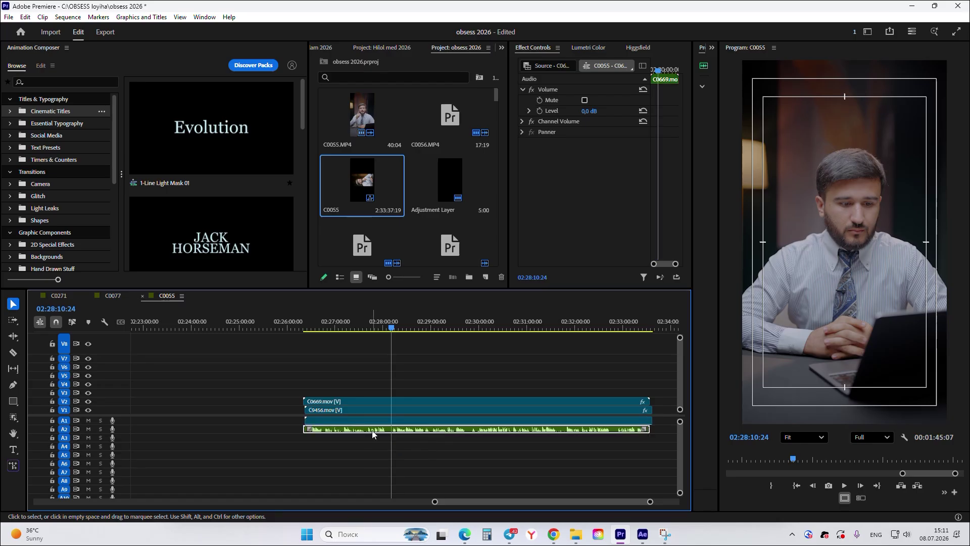
{"action": "left_click", "coordinate": [372, 421]}
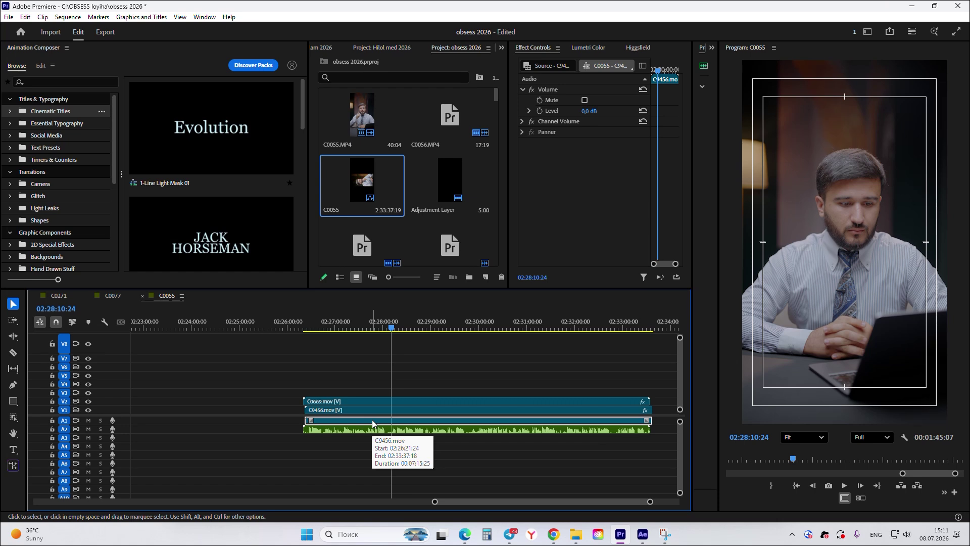
{"action": "scroll", "coordinate": [372, 419], "scroll_direction": "up", "scroll_amount": 5}
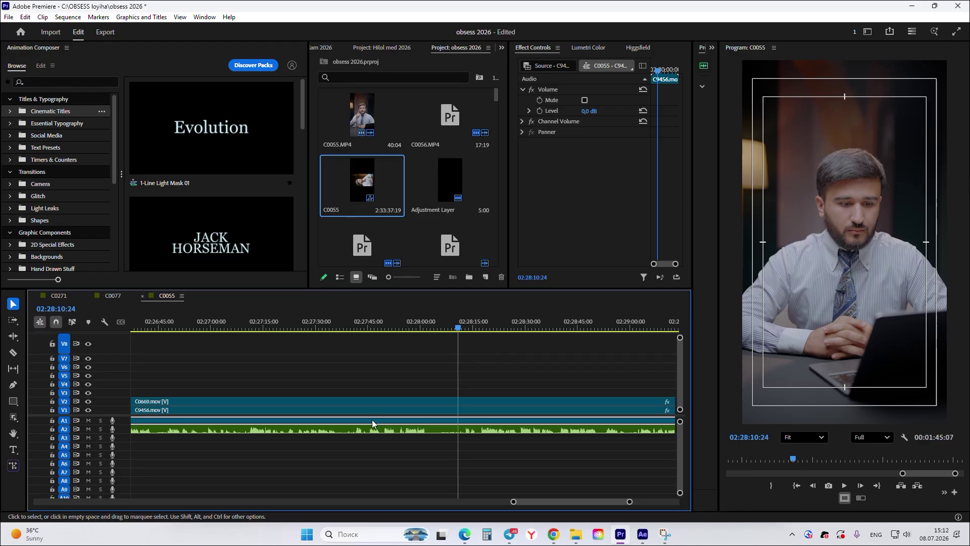
{"action": "key", "text": "ctrl+s"}
{"action": "key", "text": "Delete"}
{"action": "scroll", "coordinate": [427, 404], "scroll_direction": "down", "scroll_amount": 4, "text": "alt"}
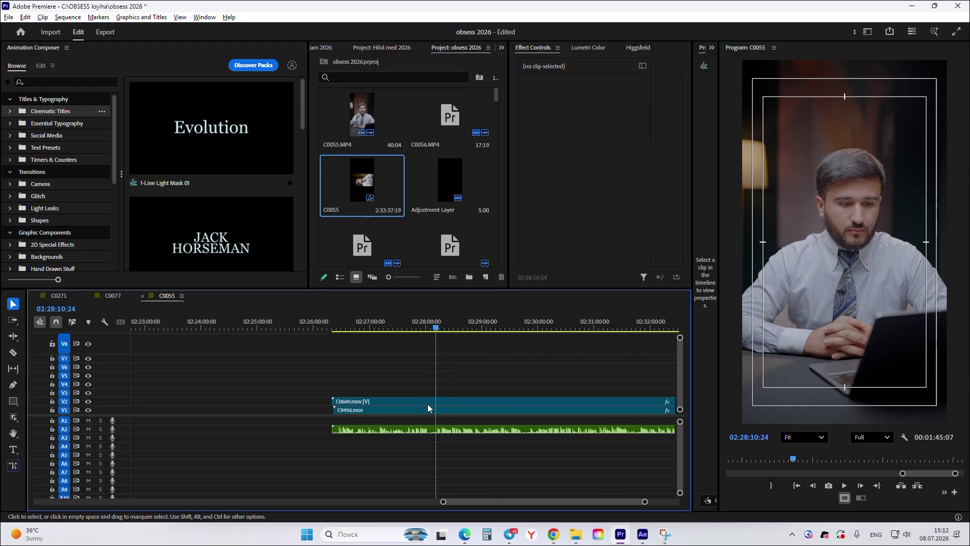
Play the synchronized clips from about 02:26:30 to review the start of the speech
{"action": "scroll", "coordinate": [427, 404], "scroll_direction": "down", "scroll_amount": 3, "text": "alt"}
{"action": "scroll", "coordinate": [354, 392], "scroll_direction": "up", "scroll_amount": 2, "text": "alt"}
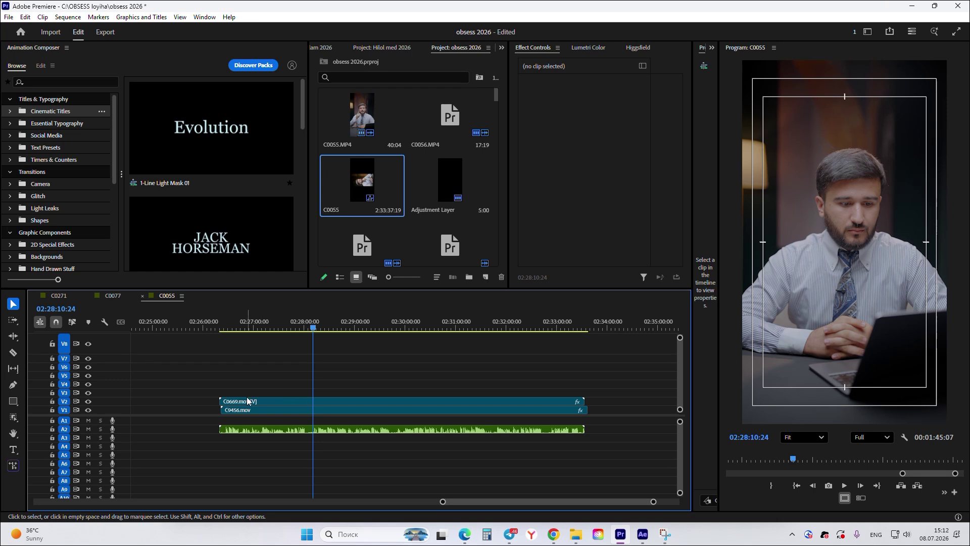
{"action": "scroll", "coordinate": [247, 398], "scroll_direction": "up", "scroll_amount": 1, "text": "alt"}
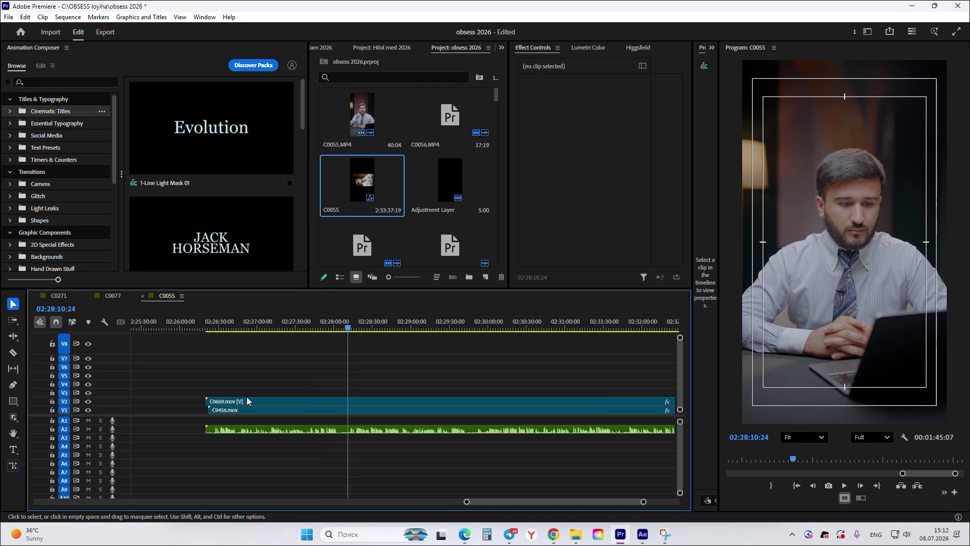
{"action": "left_click", "coordinate": [247, 399]}
{"action": "left_click", "coordinate": [220, 324]}
{"action": "scroll", "coordinate": [219, 324], "scroll_direction": "up", "scroll_amount": 3, "text": "alt"}
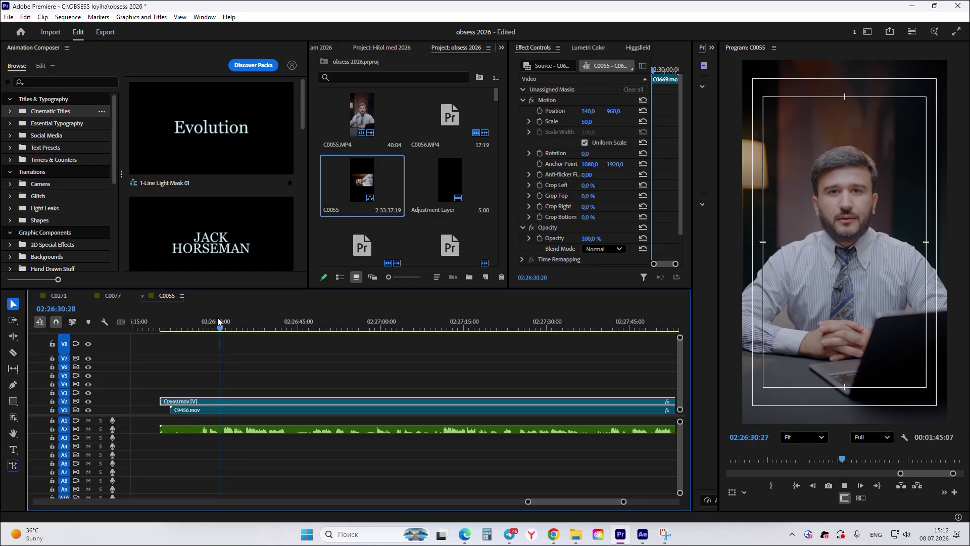
{"action": "key", "text": "space"}
{"action": "scroll", "coordinate": [229, 333], "scroll_direction": "up", "scroll_amount": 2, "text": "alt"}
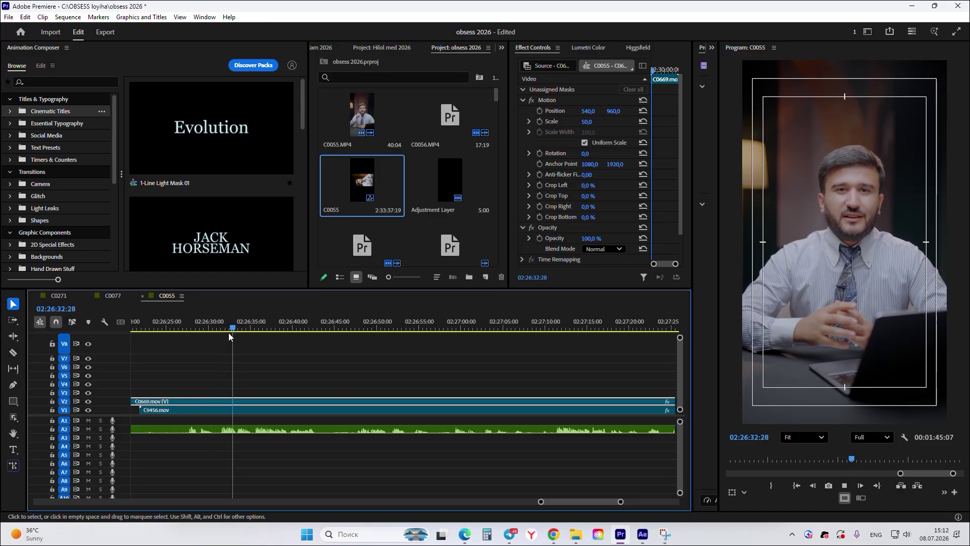
Stop the playback and place the playhead at 02:26:35:16, in the pause before the next spoken phrase
{"action": "scroll", "coordinate": [229, 332], "scroll_direction": "up", "scroll_amount": 1, "text": "alt"}
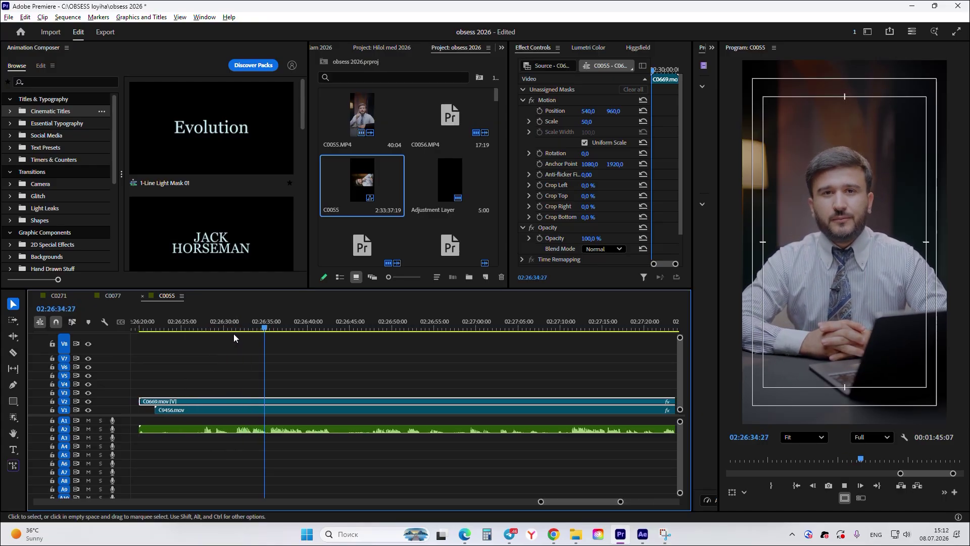
{"action": "key", "text": "space"}
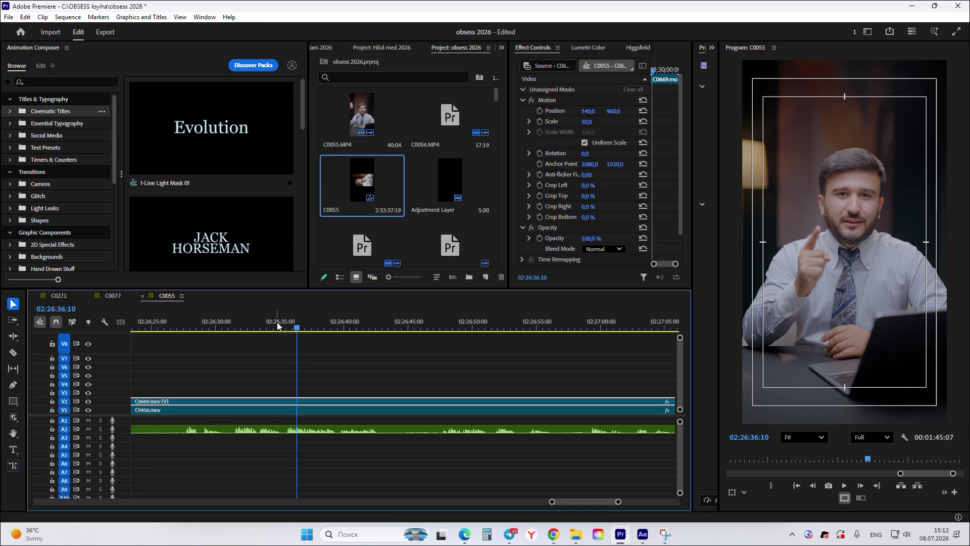
{"action": "scroll", "coordinate": [278, 324], "scroll_direction": "up", "scroll_amount": 2, "text": "alt"}
{"action": "left_click", "coordinate": [296, 329]}
{"action": "scroll", "coordinate": [295, 326], "scroll_direction": "up", "scroll_amount": 2, "text": "alt"}
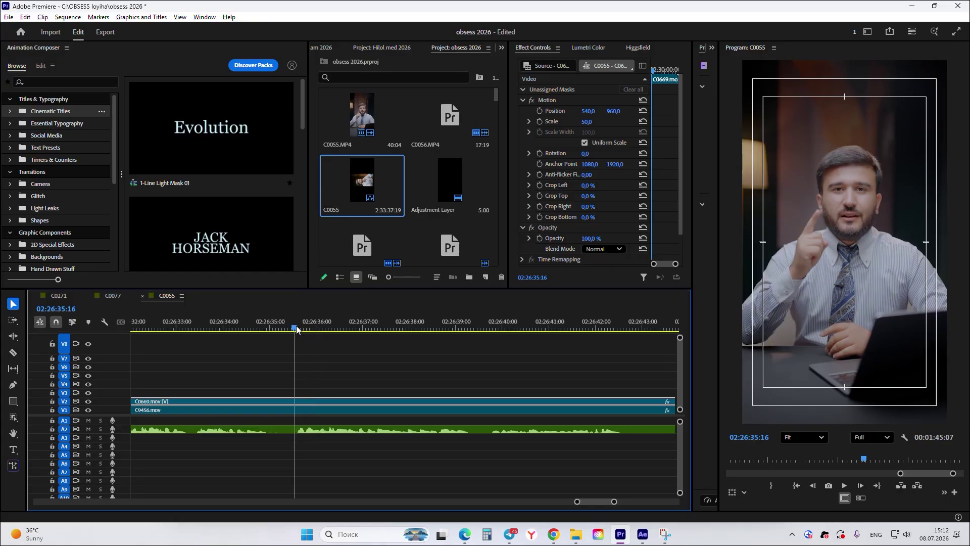
{"action": "left_click", "coordinate": [321, 346]}
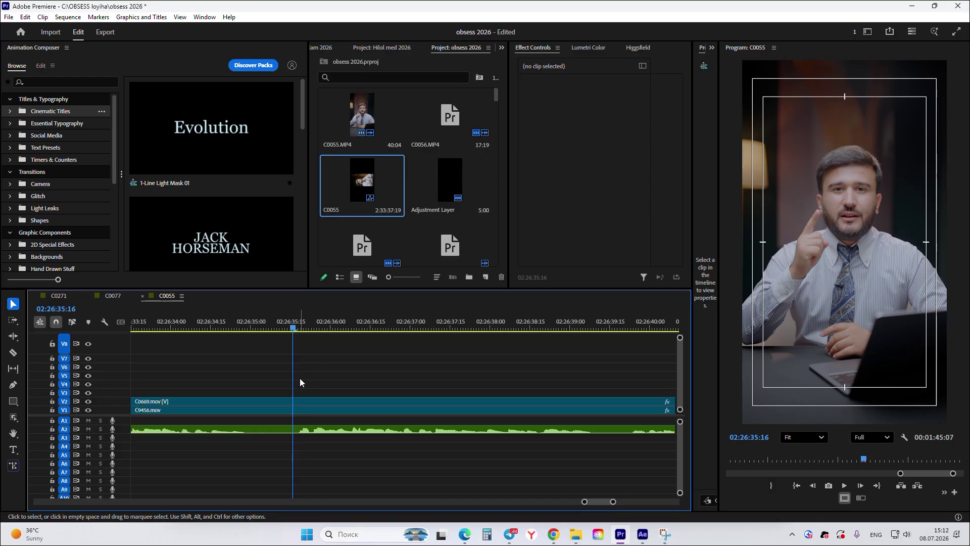
Try to split the stacked video clips and the A2 audio at 02:26:35:16, and undo that split
{"action": "left_click_drag", "start_coordinate": [300, 377], "coordinate": [317, 369]}
{"action": "key", "text": "ctrl+k"}
{"action": "left_click_drag", "start_coordinate": [286, 323], "coordinate": [319, 333]}
{"action": "left_click", "coordinate": [293, 368]}
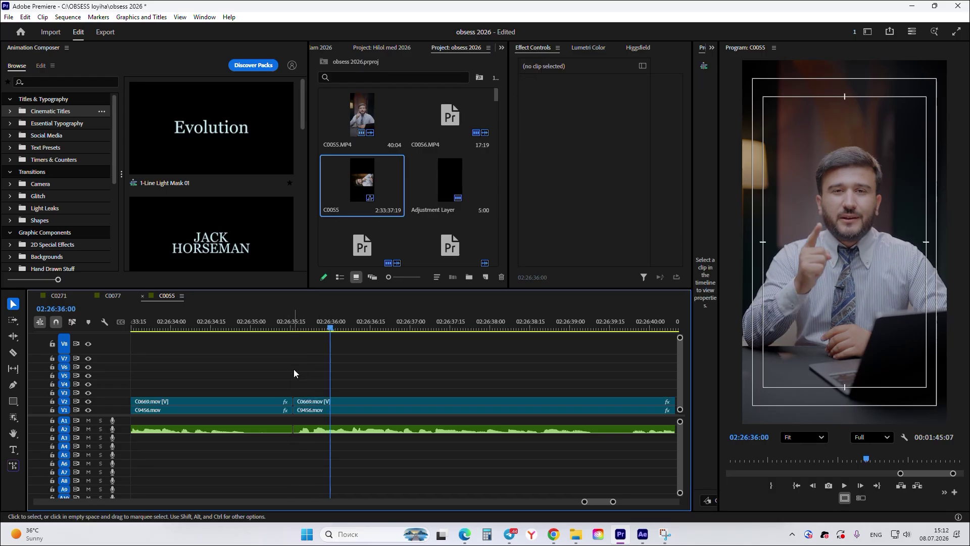
{"action": "left_click_drag", "start_coordinate": [265, 380], "coordinate": [320, 441]}
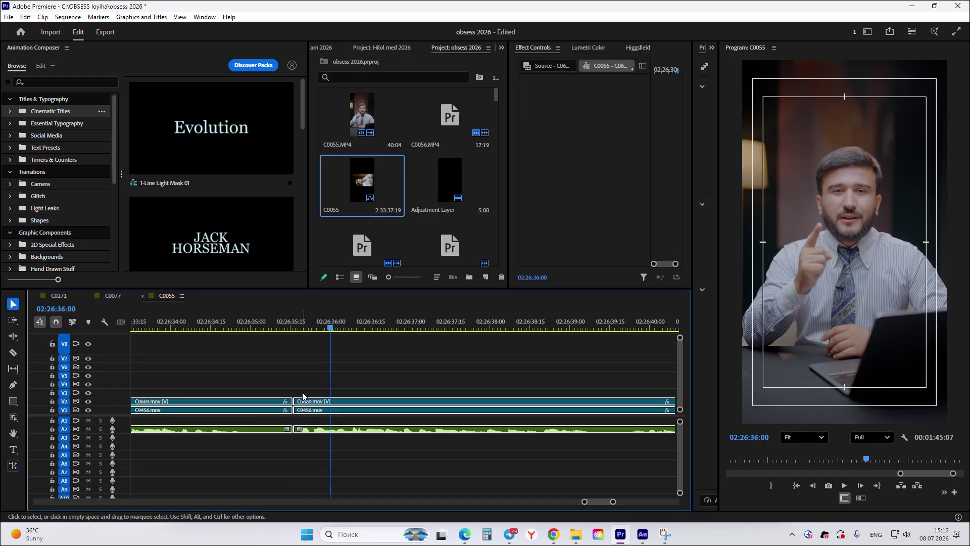
{"action": "left_click", "coordinate": [296, 367]}
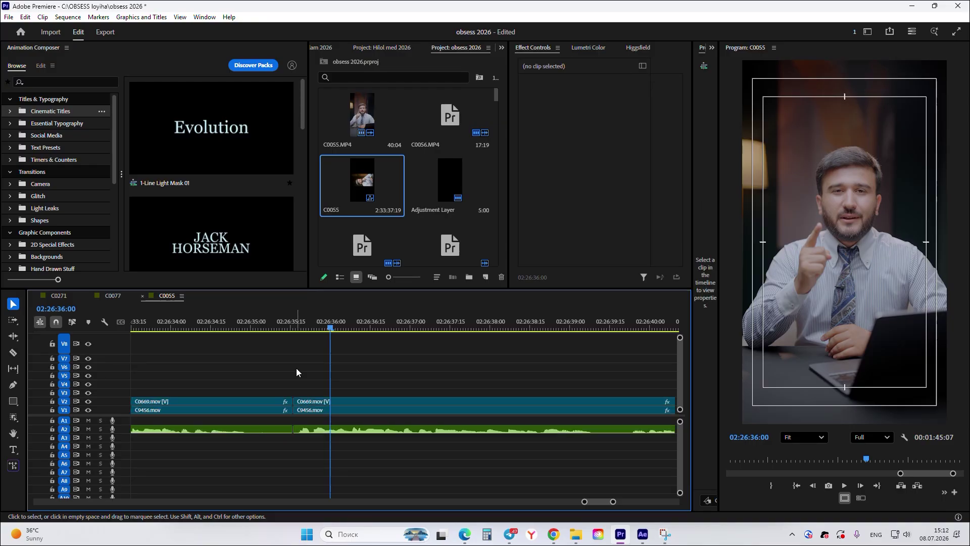
{"action": "key", "text": "ctrl+z"}
Split C0669.mov, C9456.mov and the A2 audio together at 02:26:35:14 with the Razor tool
{"action": "left_click_drag", "start_coordinate": [305, 324], "coordinate": [289, 326]}
{"action": "left_click", "coordinate": [310, 347]}
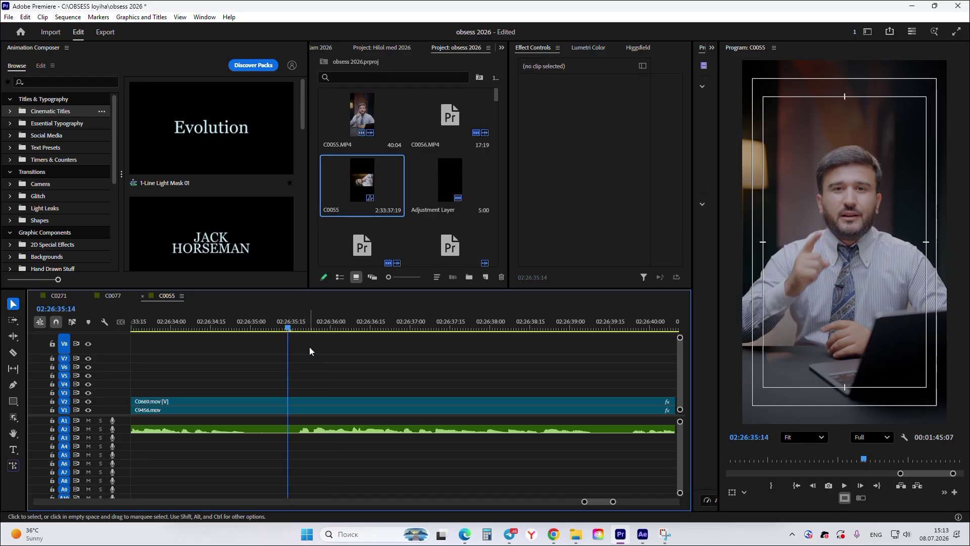
{"action": "left_click", "coordinate": [13, 353]}
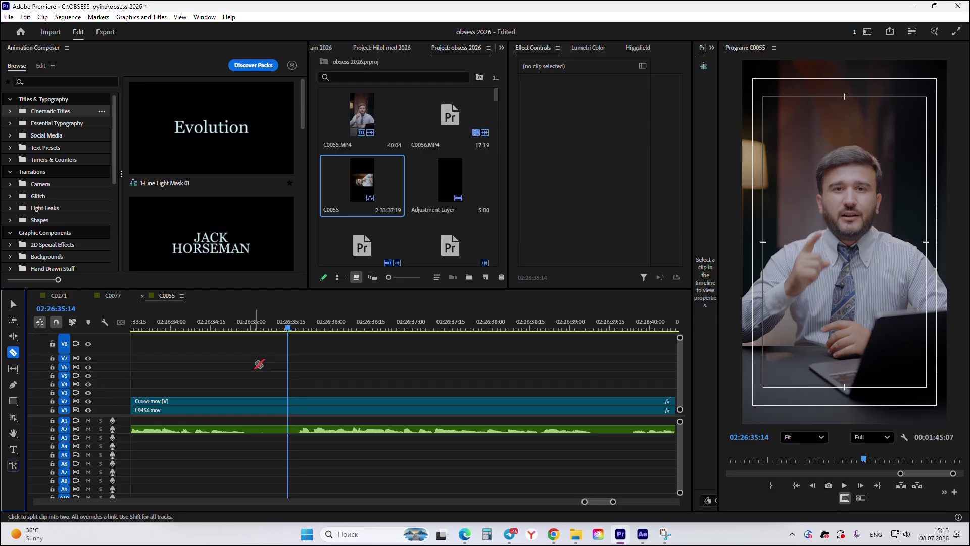
{"action": "key", "text": "v"}
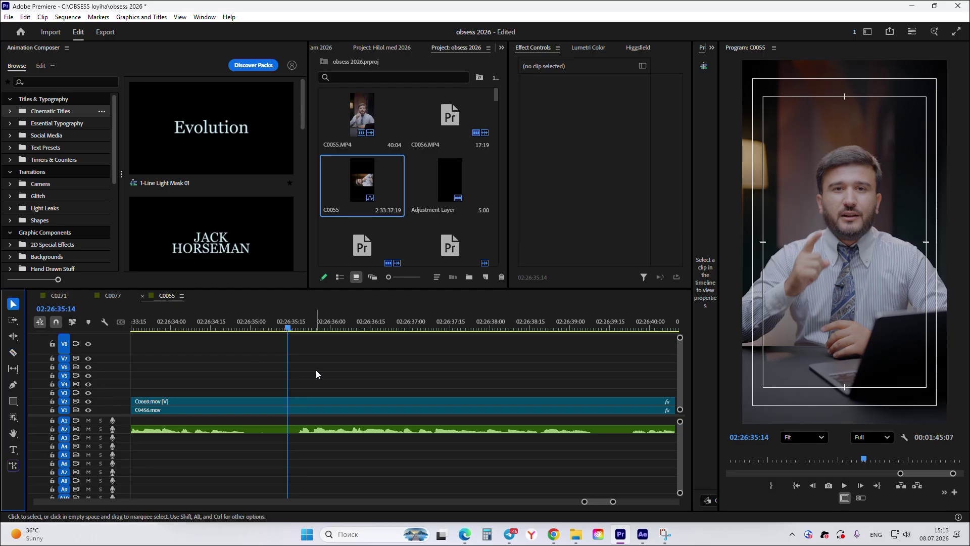
{"action": "key", "text": "c"}
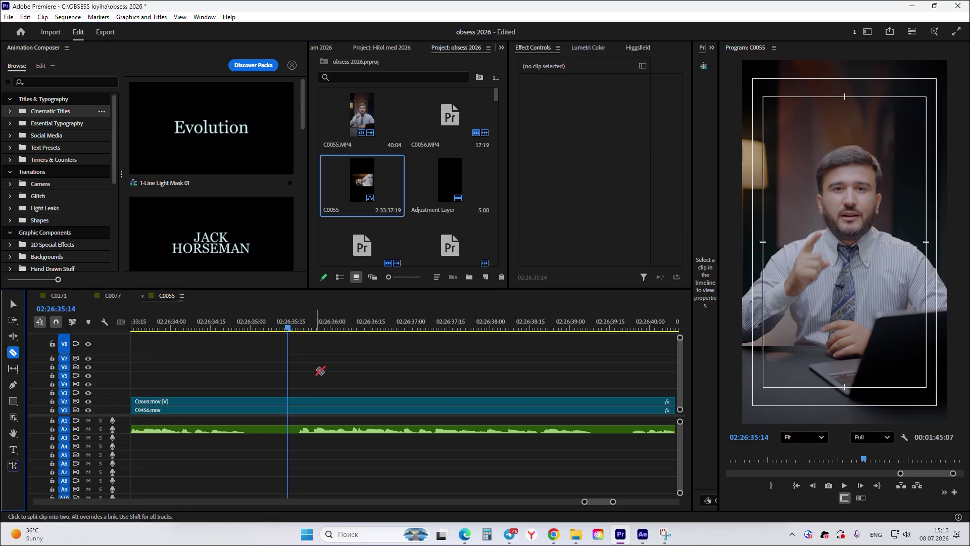
{"action": "key", "text": "equal"}
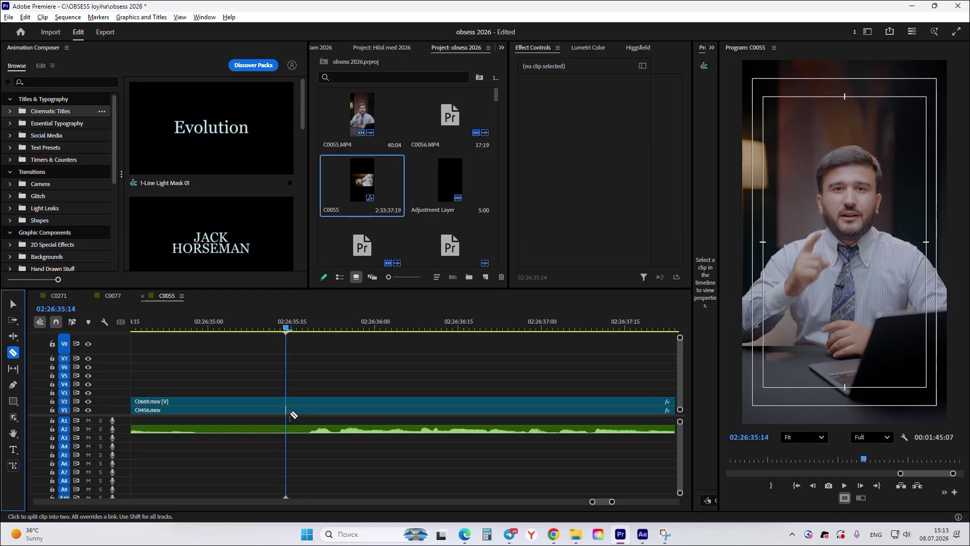
{"action": "key", "text": "equal"}
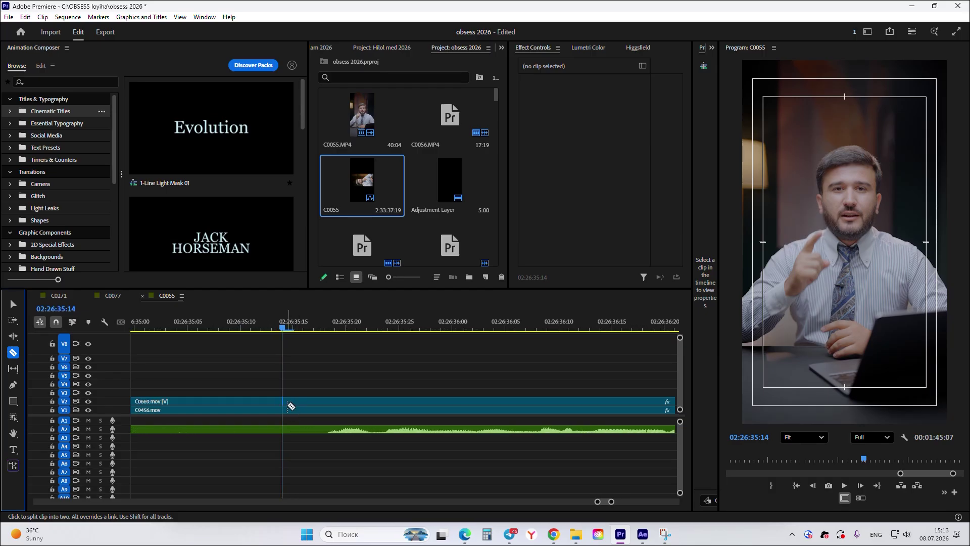
{"action": "left_click", "coordinate": [286, 403]}
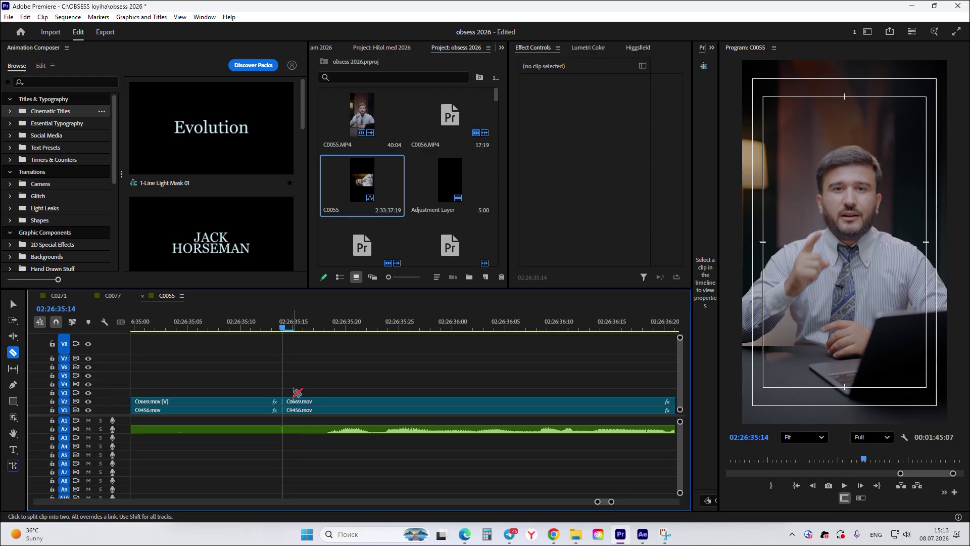
{"action": "key", "text": "v"}
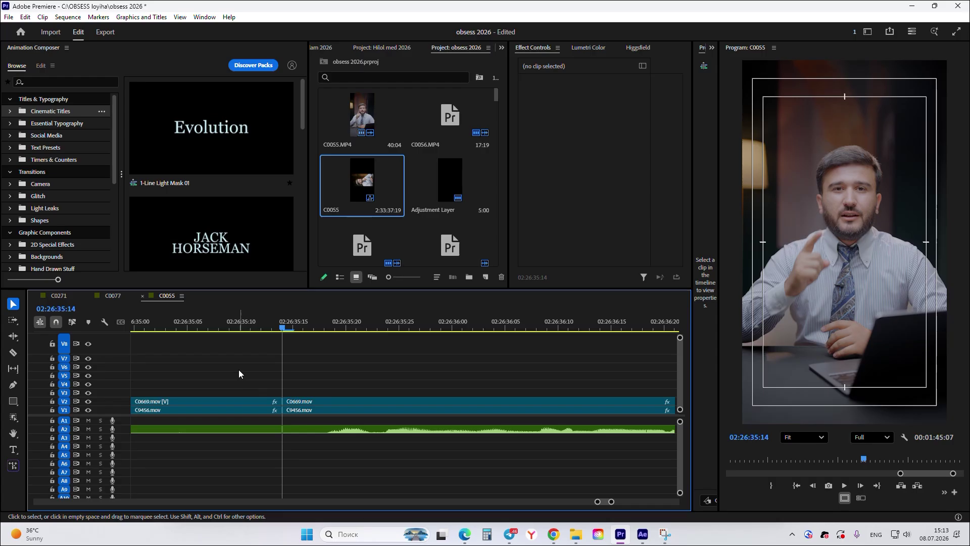
Delete the video and audio segments that lie before the cut at 02:26:35:14
{"action": "left_click_drag", "start_coordinate": [206, 368], "coordinate": [237, 391]}
{"action": "left_click_drag", "start_coordinate": [198, 363], "coordinate": [265, 450]}
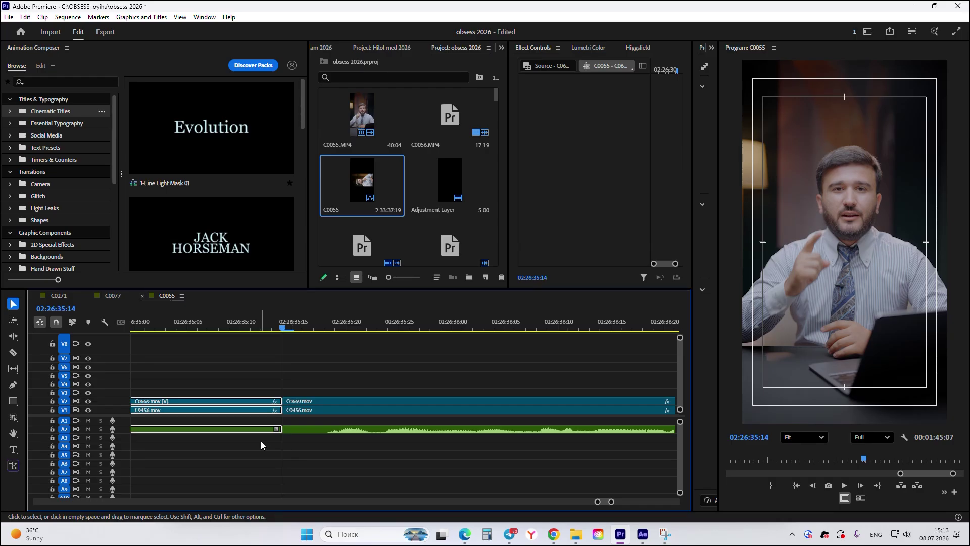
{"action": "key", "text": "Delete"}
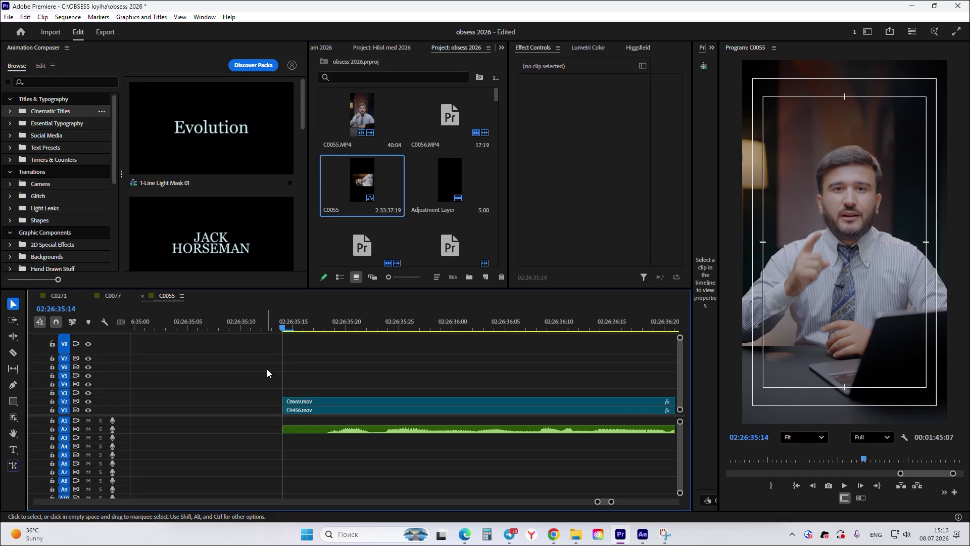
Place the playhead at 02:26:42:14, where the spoken phrase ends, and save the project
{"action": "key", "text": "minus"}
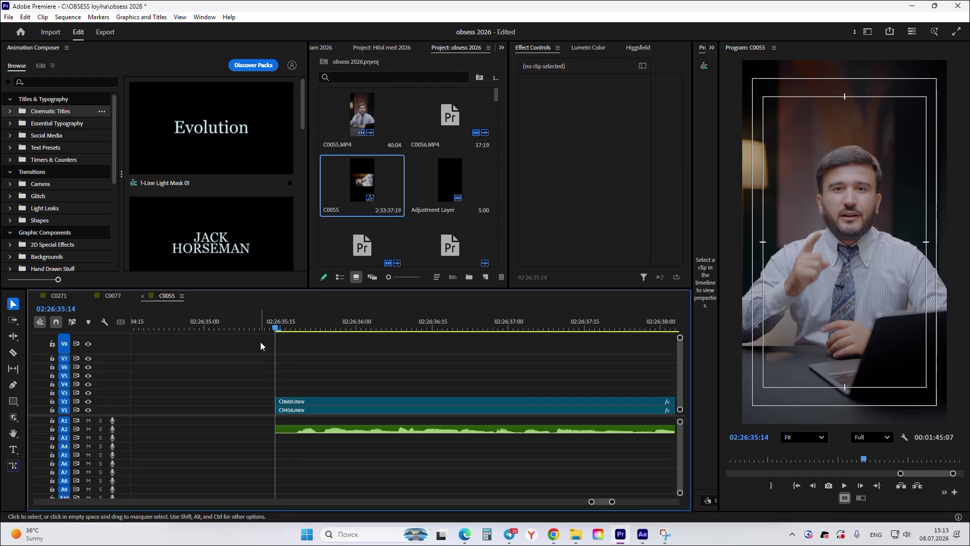
{"action": "key", "text": "minus"}
{"action": "key", "text": "minus"}
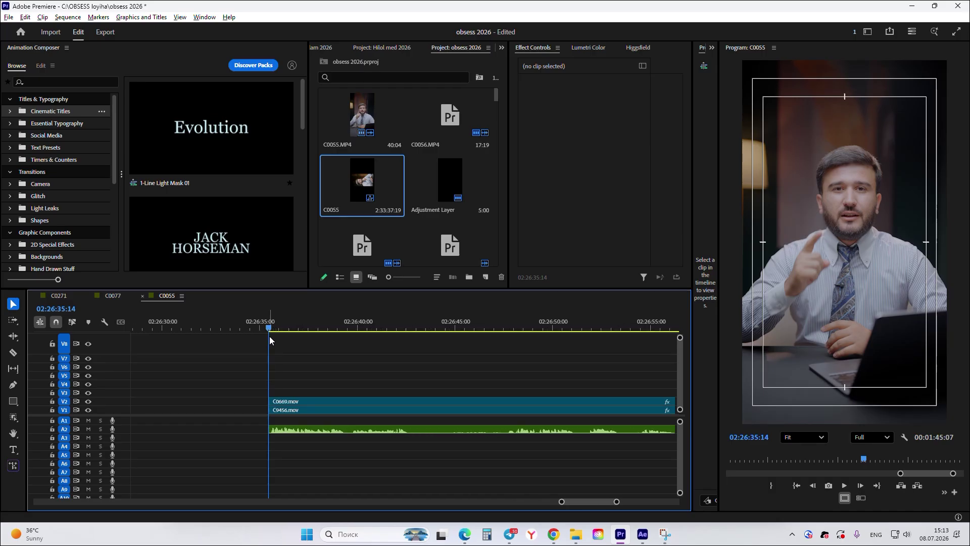
{"action": "left_click_drag", "start_coordinate": [269, 332], "coordinate": [404, 334]}
{"action": "key", "text": "minus"}
{"action": "key", "text": "minus"}
{"action": "key", "text": "minus"}
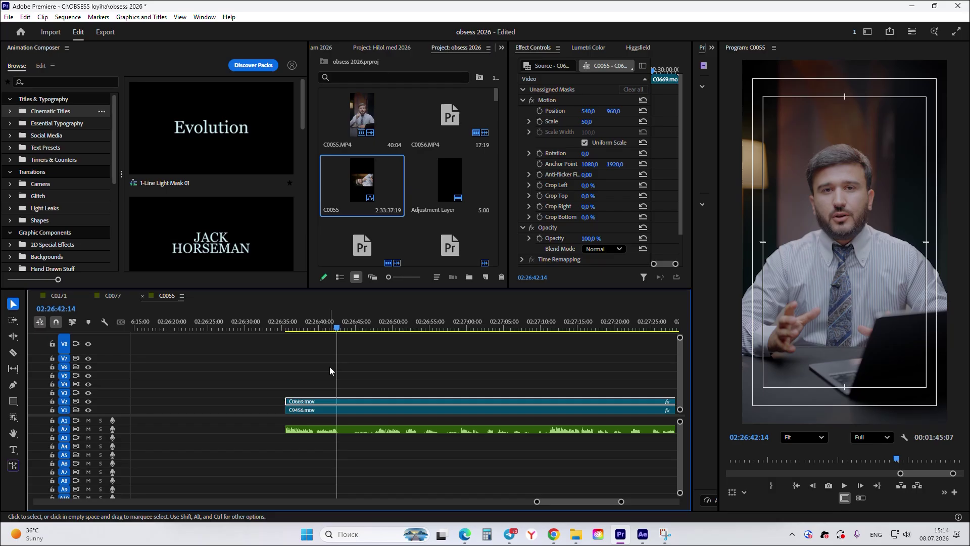
{"action": "key", "text": "ctrl+s"}
{"action": "scroll", "coordinate": [329, 366], "scroll_direction": "up", "scroll_amount": 3}
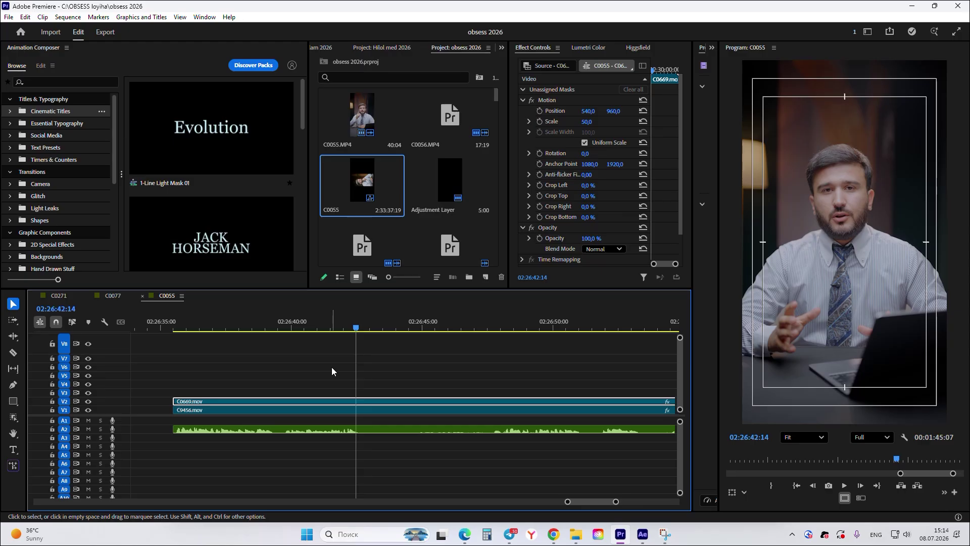
Split both video clips and their audio at 02:26:42:14 and delete everything after that point
{"action": "left_click", "coordinate": [331, 367]}
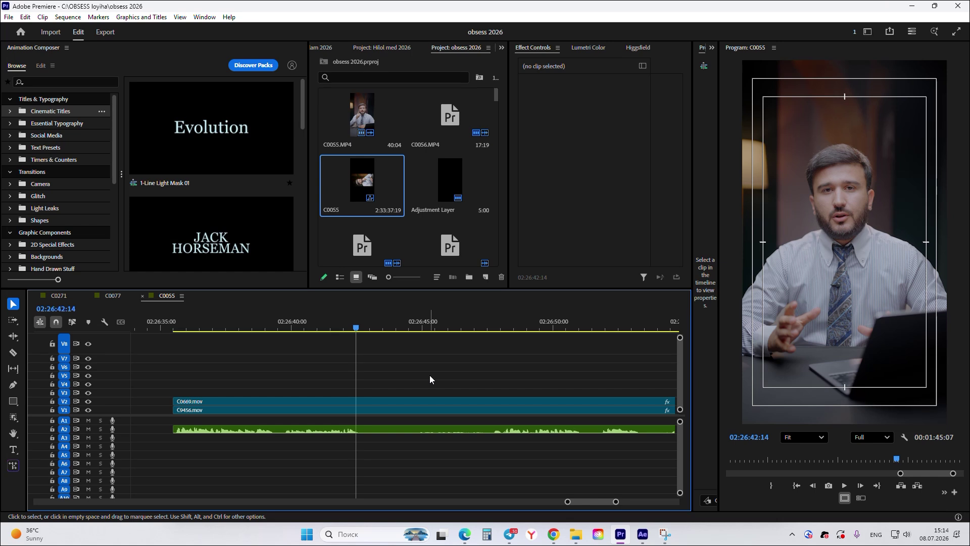
{"action": "left_click_drag", "start_coordinate": [378, 378], "coordinate": [439, 448]}
{"action": "key", "text": "="}
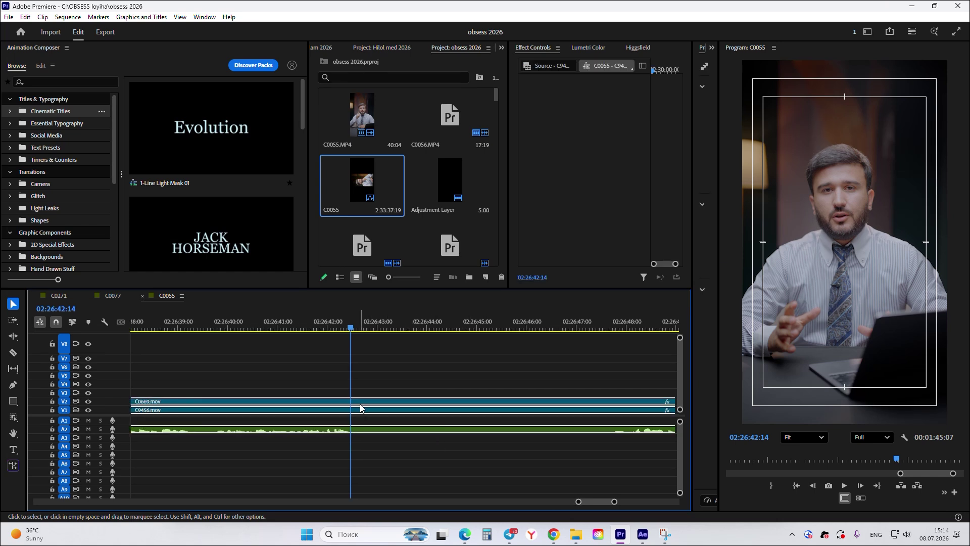
{"action": "key", "text": "ctrl+k"}
{"action": "left_click_drag", "start_coordinate": [372, 378], "coordinate": [434, 444]}
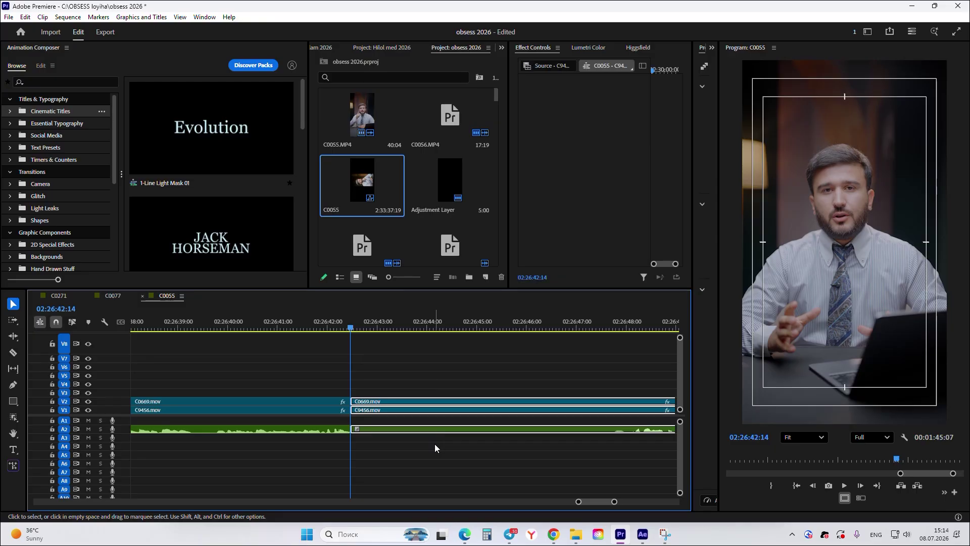
{"action": "key", "text": "Delete"}
Split both video clips and the A2 audio at 02:26:39:17, in the pause between the phrases, with the Razor tool
{"action": "scroll", "coordinate": [428, 386], "scroll_direction": "down", "scroll_amount": 4}
{"action": "scroll", "coordinate": [350, 375], "scroll_direction": "up", "scroll_amount": 2}
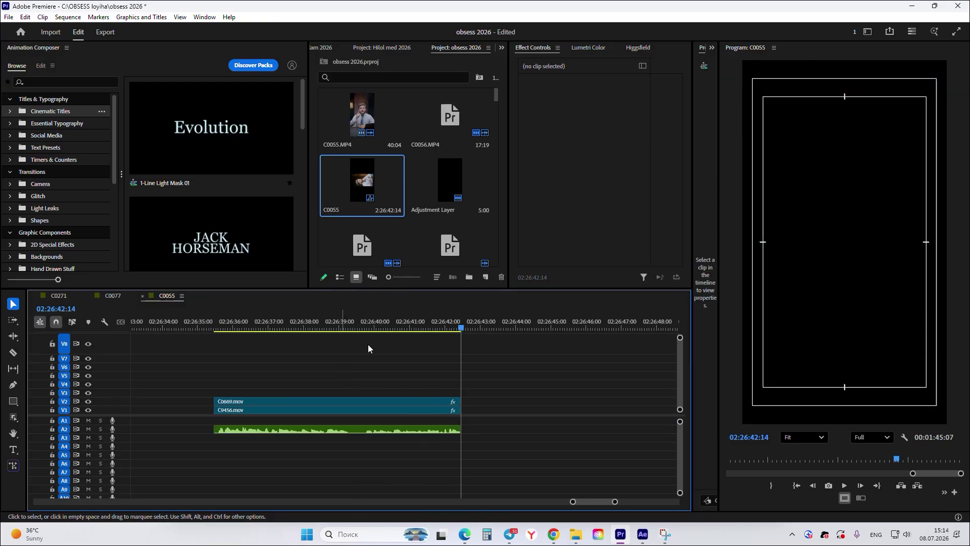
{"action": "mouse_move", "coordinate": [356, 324]}
{"action": "left_mouse_down"}
{"action": "mouse_move", "coordinate": [332, 326]}
{"action": "mouse_move", "coordinate": [344, 328]}
{"action": "left_mouse_up"}
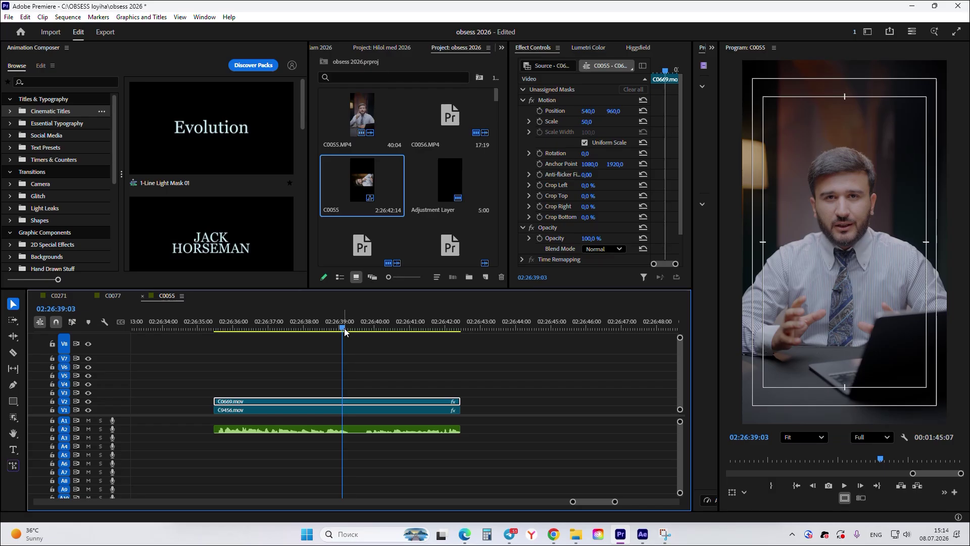
{"action": "left_click_drag", "start_coordinate": [344, 329], "coordinate": [359, 329]}
{"action": "left_click", "coordinate": [379, 375]}
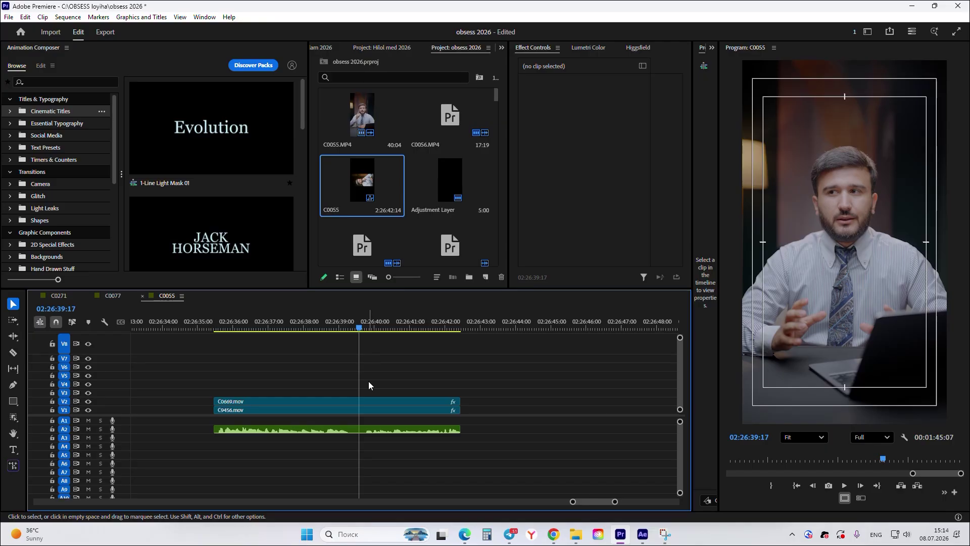
{"action": "key", "text": "c"}
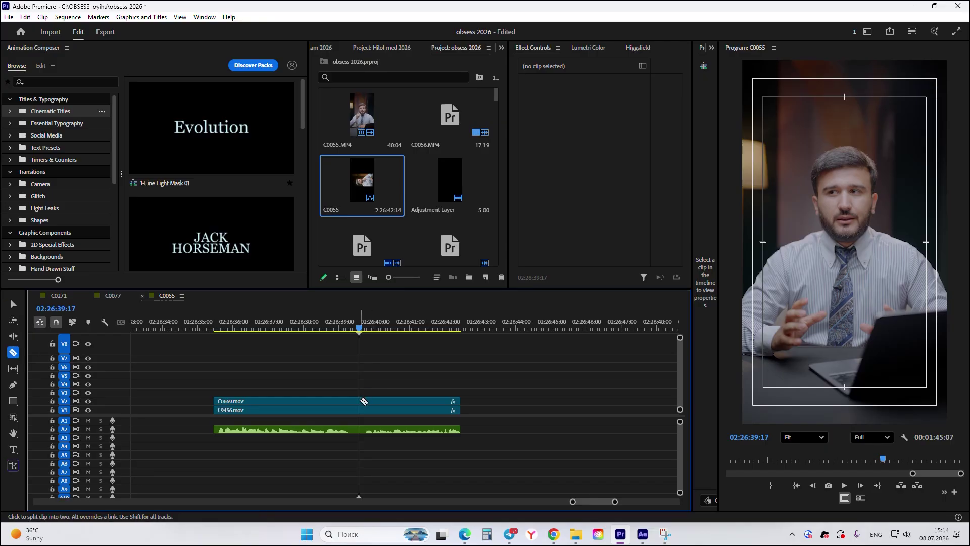
{"action": "left_click", "coordinate": [359, 402]}
{"action": "left_click", "coordinate": [360, 410]}
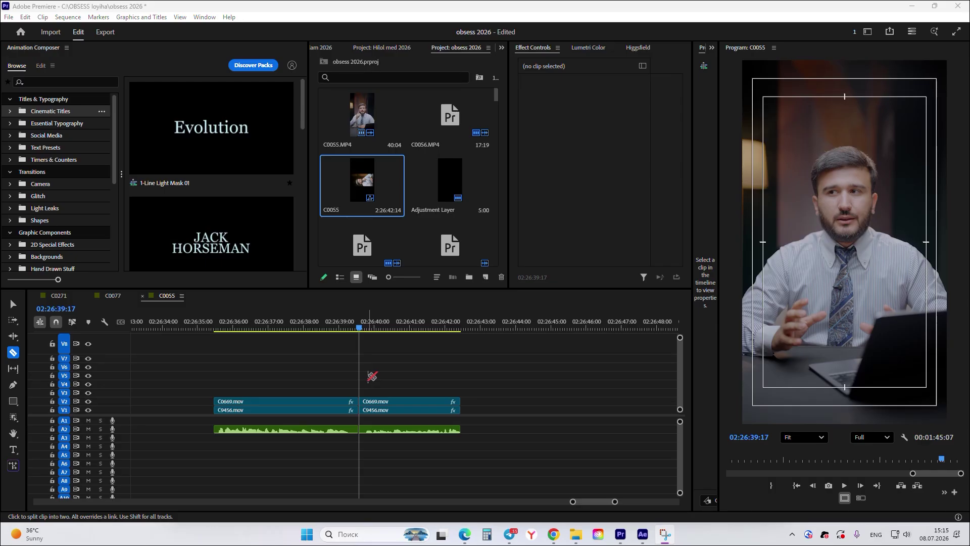
{"action": "key", "text": "v"}
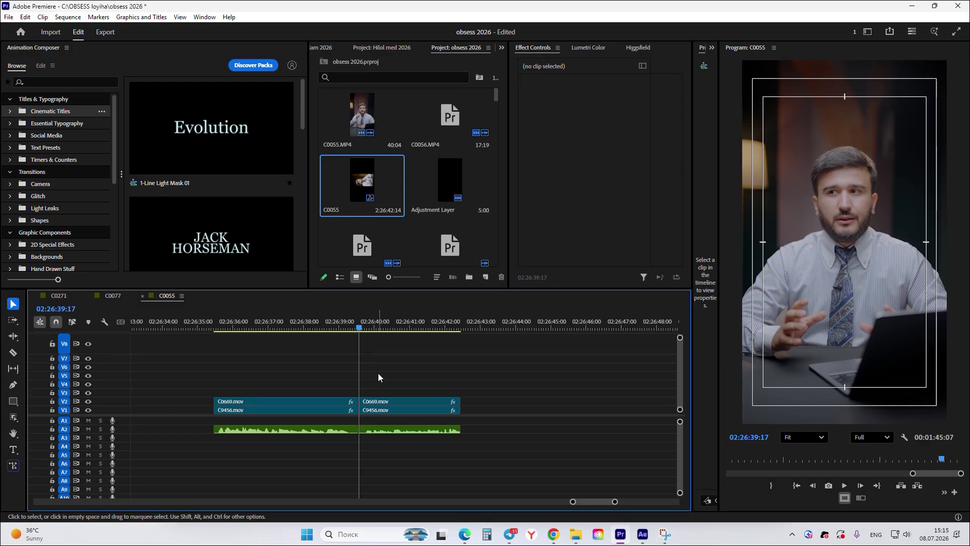
Examine the C0669.mov and C9456.mov segments on both sides of the cut at 02:26:39:17
{"action": "scroll", "coordinate": [378, 373], "scroll_direction": "up", "scroll_amount": 2}
{"action": "left_click", "coordinate": [298, 325]}
{"action": "left_click", "coordinate": [275, 401]}
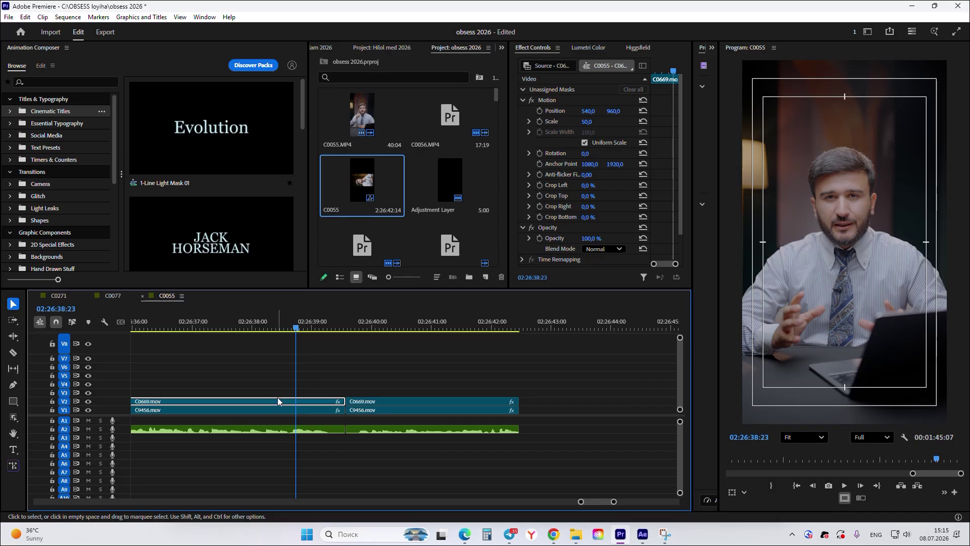
{"action": "scroll", "coordinate": [249, 399], "scroll_direction": "down", "scroll_amount": 2}
{"action": "scroll", "coordinate": [233, 400], "scroll_direction": "up", "scroll_amount": 1}
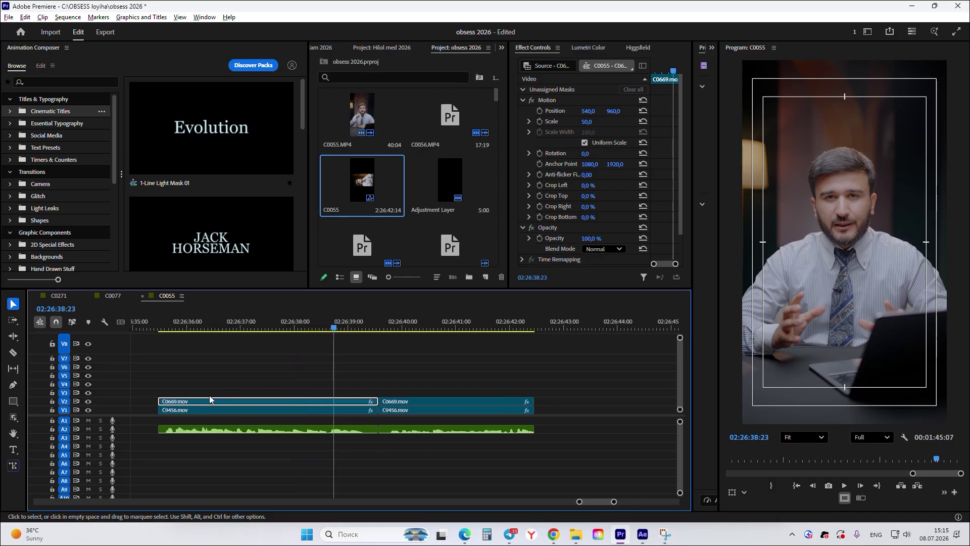
{"action": "left_click", "coordinate": [352, 409]}
{"action": "left_click", "coordinate": [350, 402]}
{"action": "left_click", "coordinate": [345, 411]}
{"action": "scroll", "coordinate": [344, 410], "scroll_direction": "up", "scroll_amount": 1}
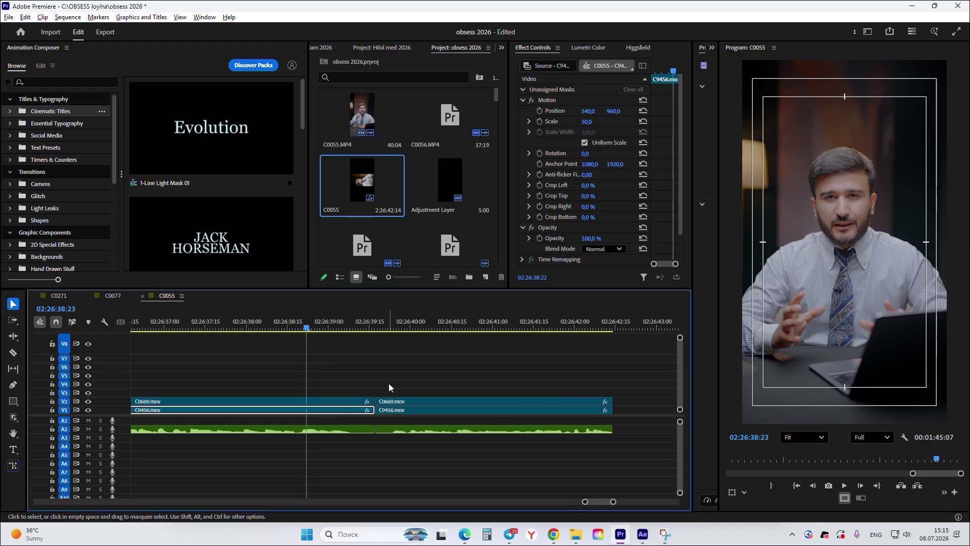
{"action": "left_click", "coordinate": [385, 404]}
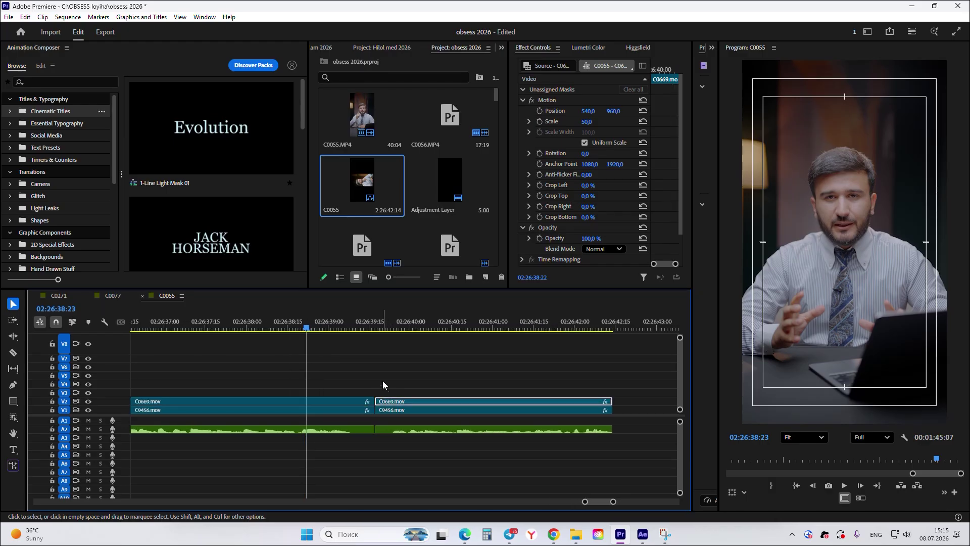
{"action": "left_click", "coordinate": [383, 321]}
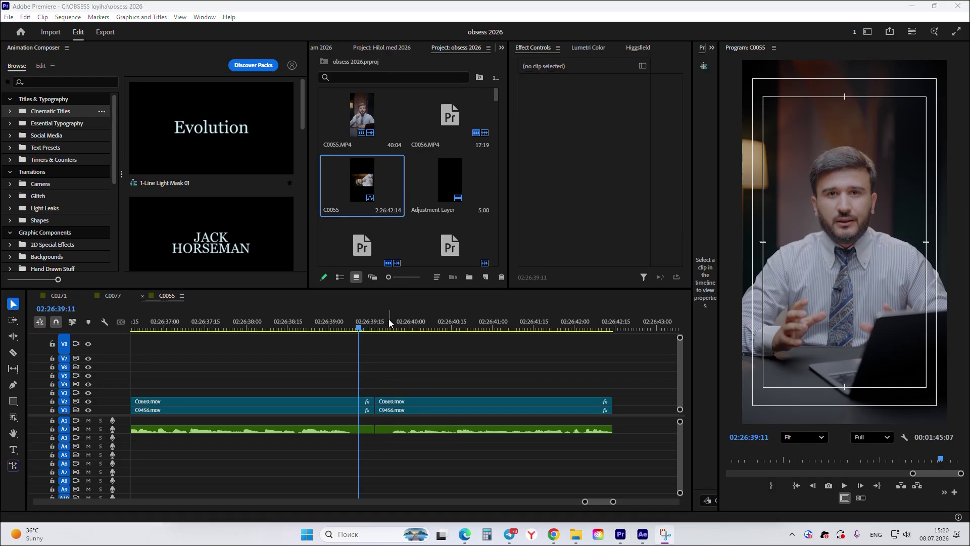
Move the C9456.mov segment after the cut from V1 to V3, above the C0669.mov segment
{"action": "left_click", "coordinate": [388, 323]}
{"action": "left_click", "coordinate": [387, 401]}
{"action": "scroll", "coordinate": [366, 383], "scroll_direction": "up", "scroll_amount": 1}
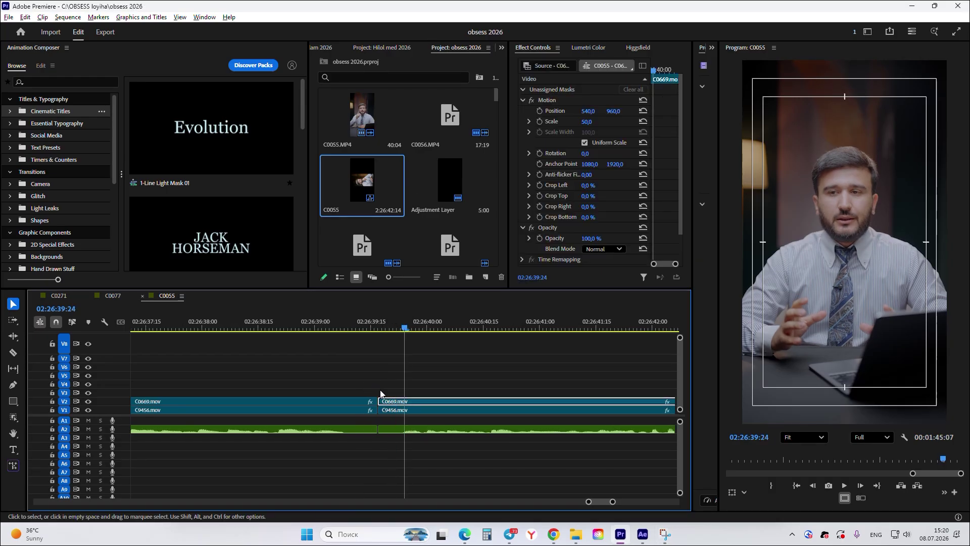
{"action": "left_click", "coordinate": [412, 409]}
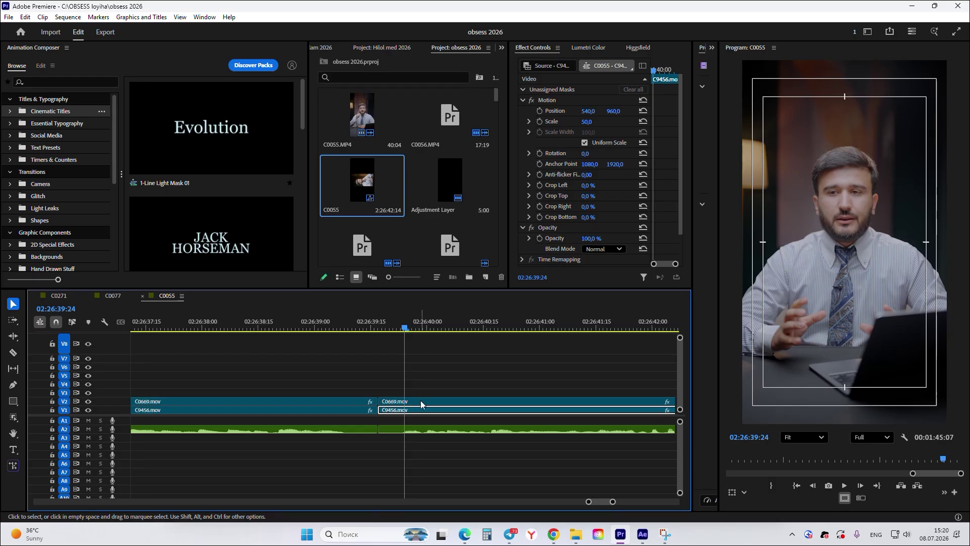
{"action": "left_click", "coordinate": [421, 404]}
{"action": "left_click", "coordinate": [396, 411]}
{"action": "left_click_drag", "start_coordinate": [396, 410], "coordinate": [403, 396]}
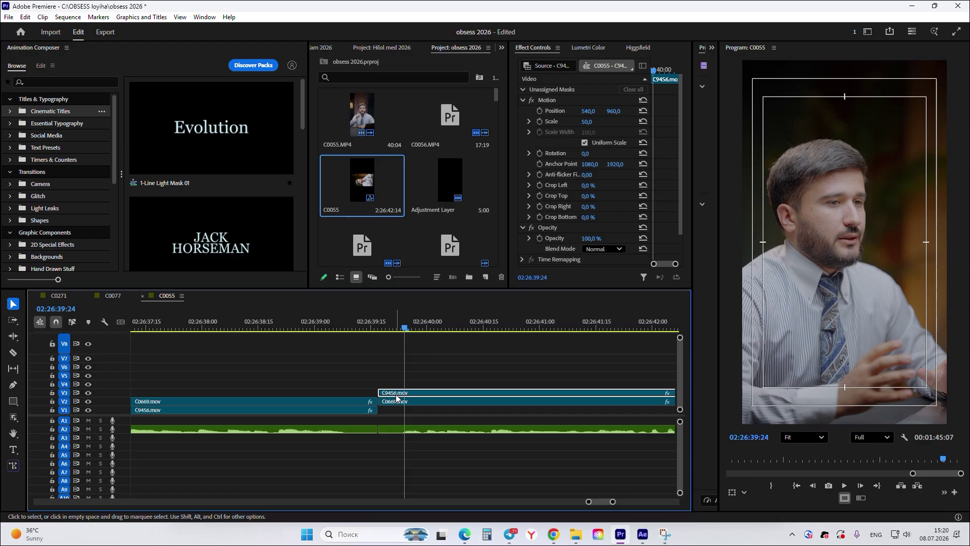
{"action": "left_click", "coordinate": [389, 367]}
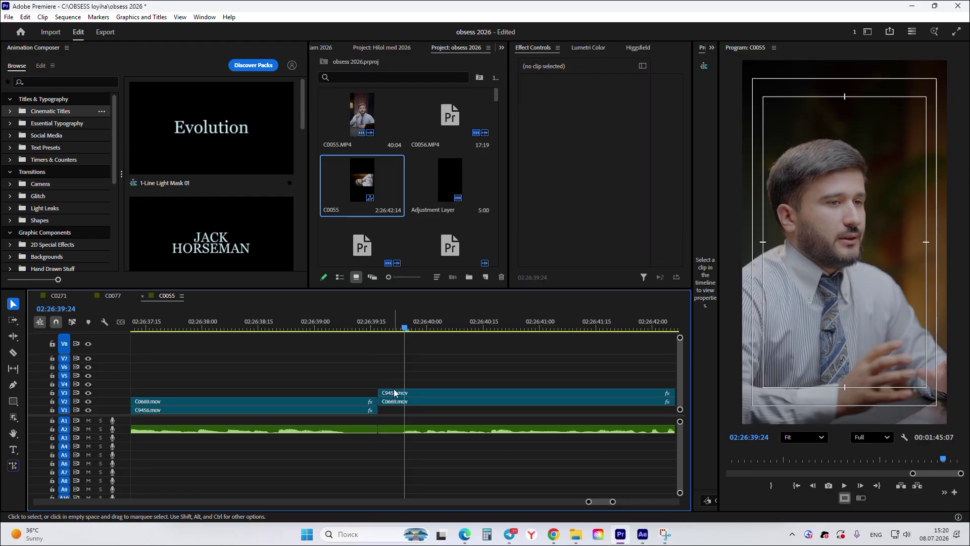
Return the second C9456.mov segment to V1 and disable the C0669.mov segment above it to show the other angle
{"action": "left_click_drag", "start_coordinate": [394, 392], "coordinate": [401, 406]}
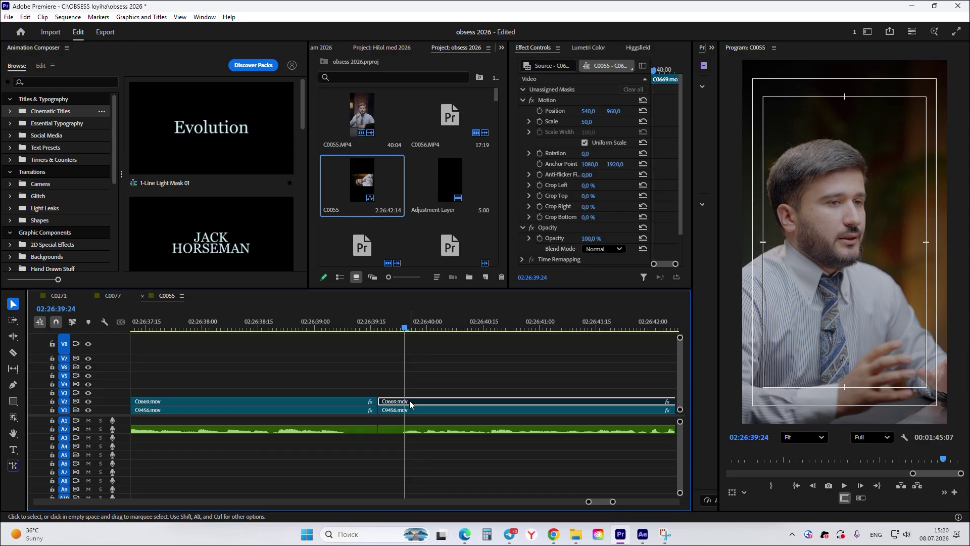
{"action": "key", "text": "minus"}
{"action": "key", "text": "minus"}
{"action": "left_click", "coordinate": [401, 377]}
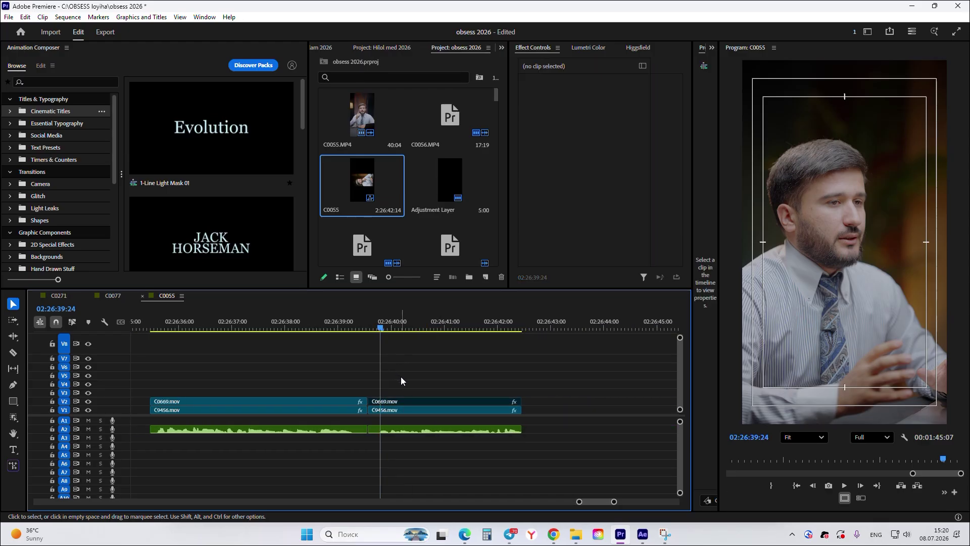
{"action": "key", "text": "equal"}
{"action": "key", "text": "equal"}
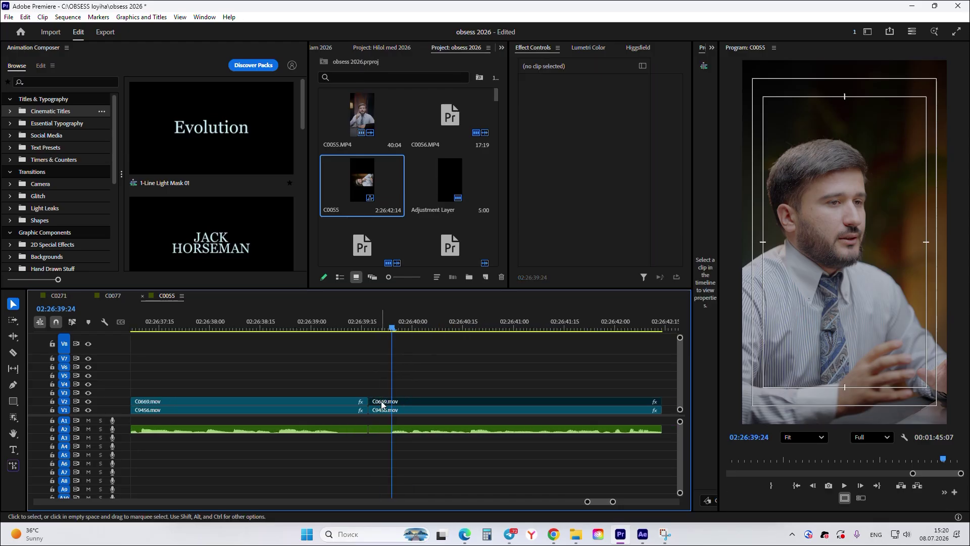
{"action": "left_click", "coordinate": [383, 402]}
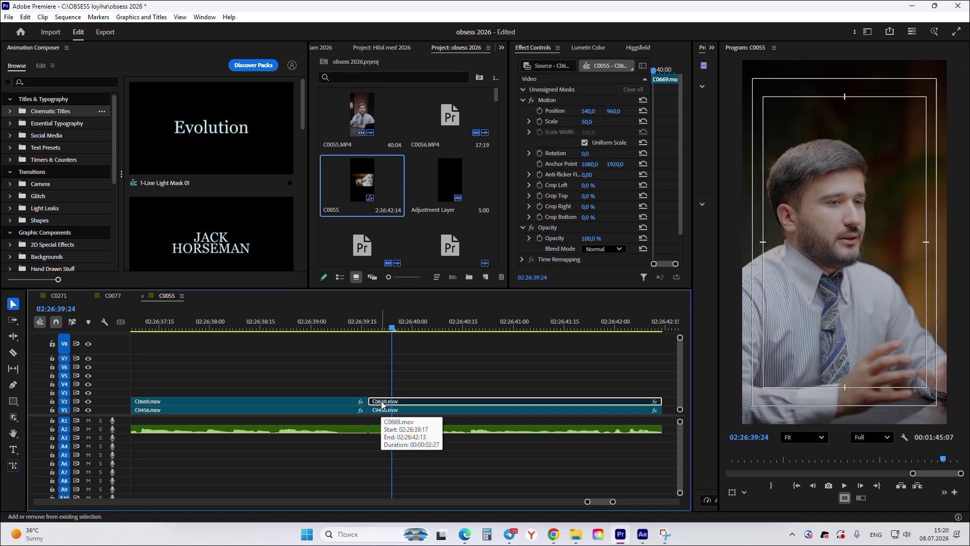
Play the sequence from 02:26:38:18 across the cut to check the camera-angle switch
{"action": "left_click", "coordinate": [269, 331]}
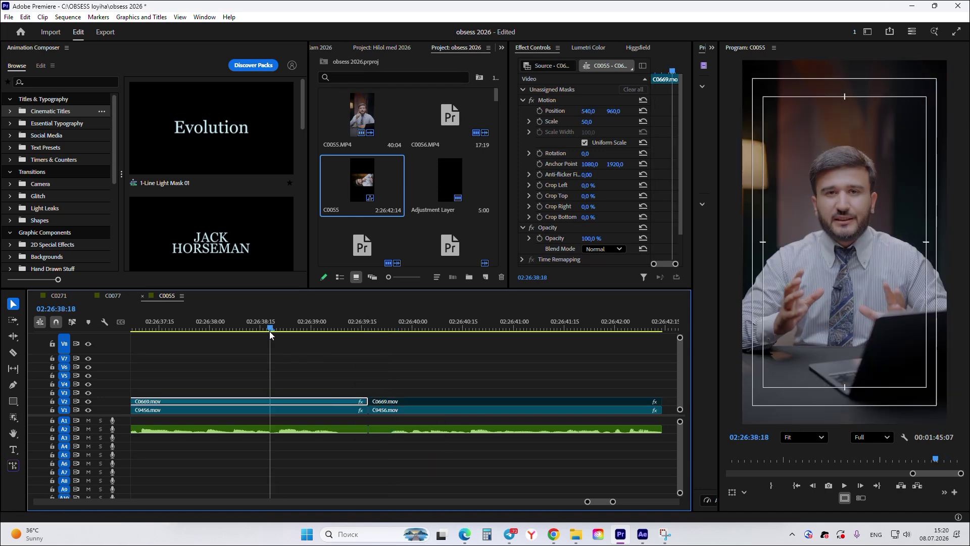
{"action": "key", "text": "space"}
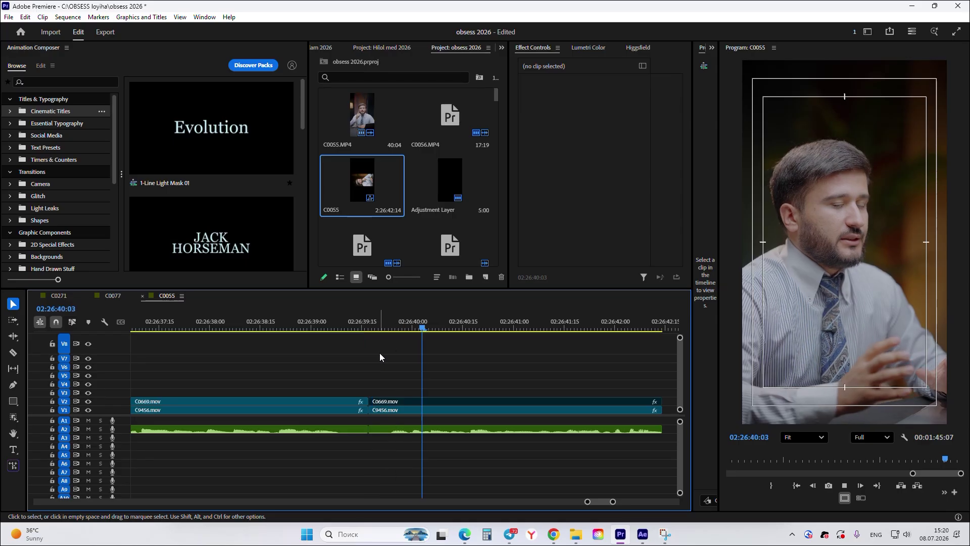
{"action": "key", "text": "minus"}
{"action": "key", "text": "space"}
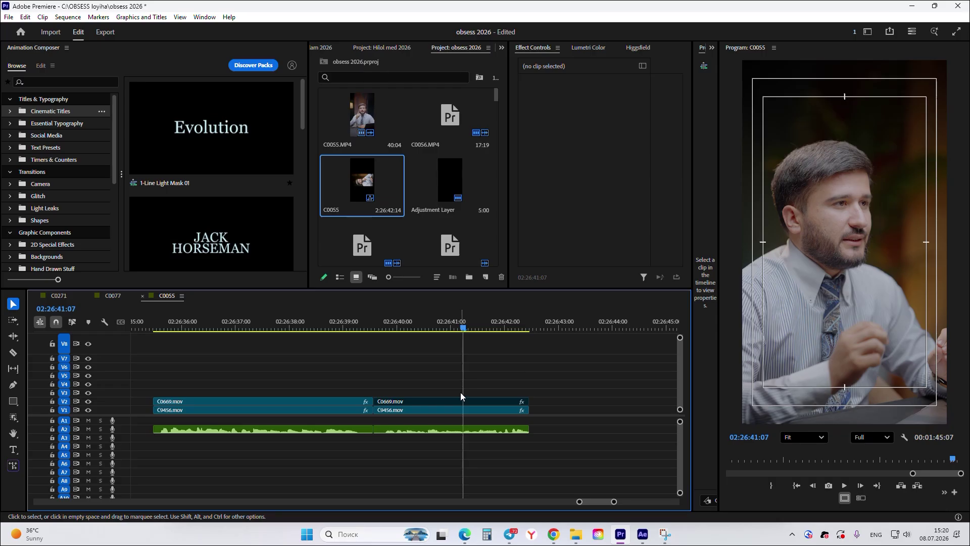
Place the playhead at 02:26:38:15, over the first C0669.mov segment, and save the project
{"action": "left_click", "coordinate": [318, 314]}
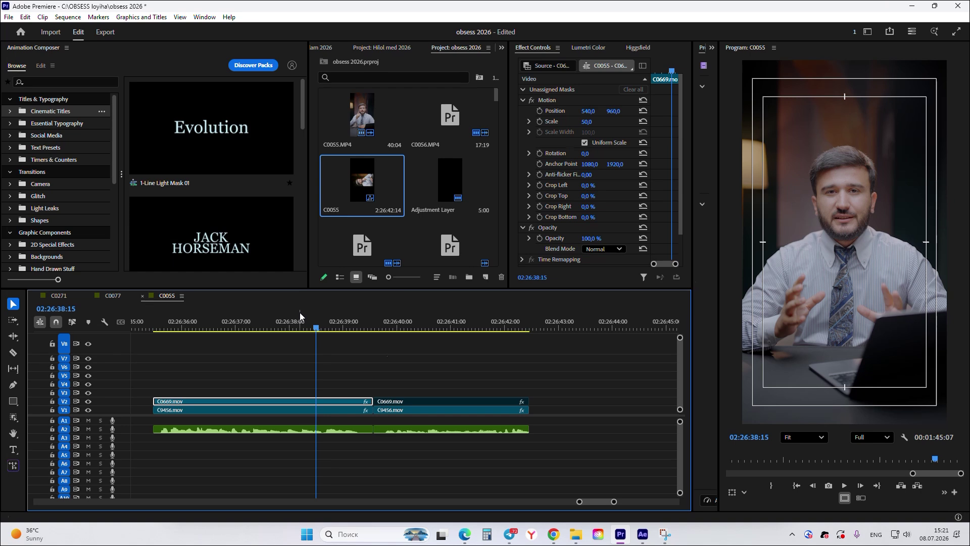
{"action": "left_click", "coordinate": [379, 361]}
{"action": "left_click", "coordinate": [334, 403]}
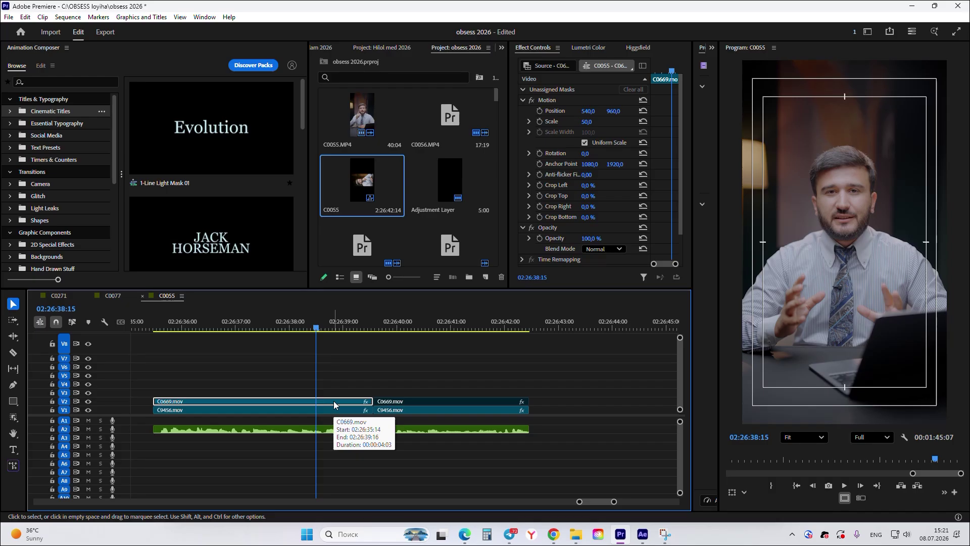
{"action": "left_click", "coordinate": [341, 391]}
{"action": "key", "text": "ctrl+s"}
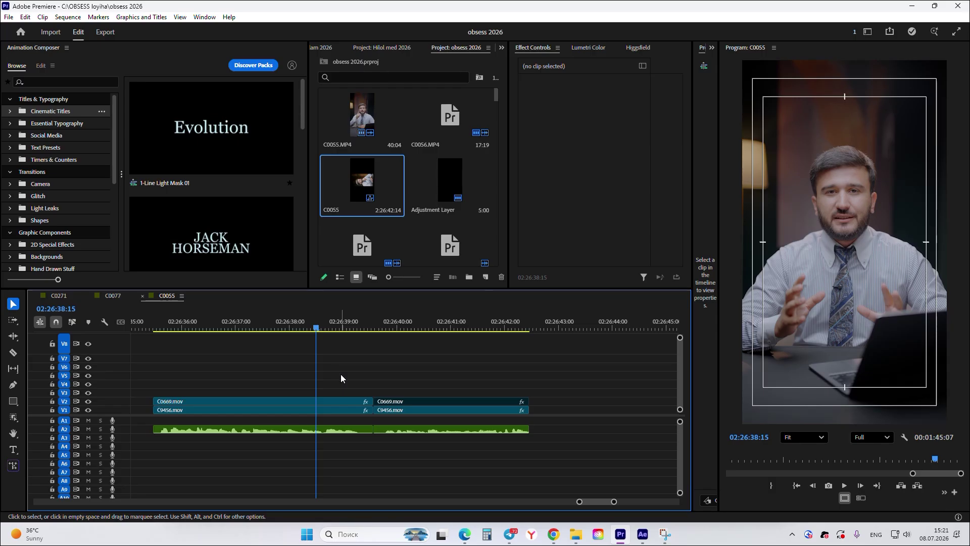
Create an adjustment layer and place it on V3 above the clips, aligned with their start
{"action": "left_click", "coordinate": [486, 277]}
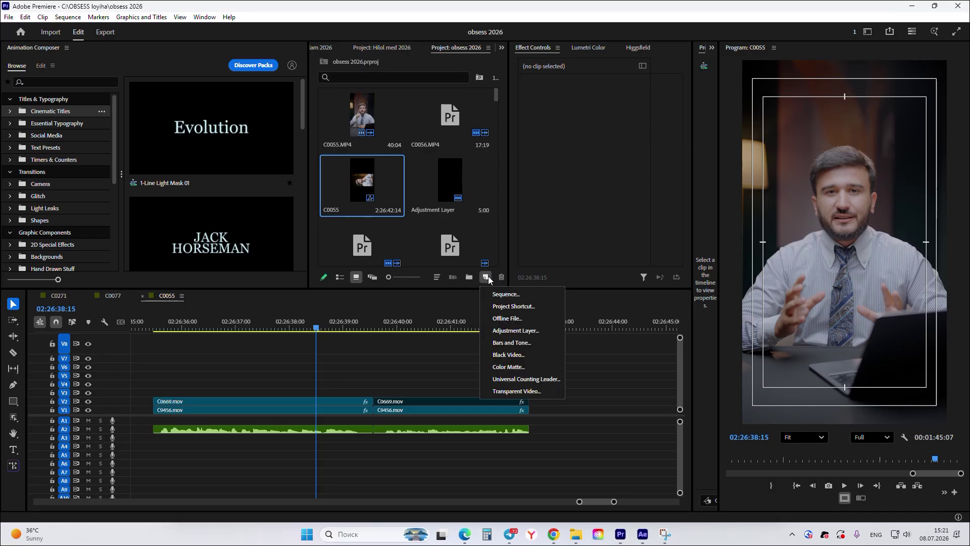
{"action": "left_click", "coordinate": [527, 338]}
{"action": "left_click", "coordinate": [518, 314]}
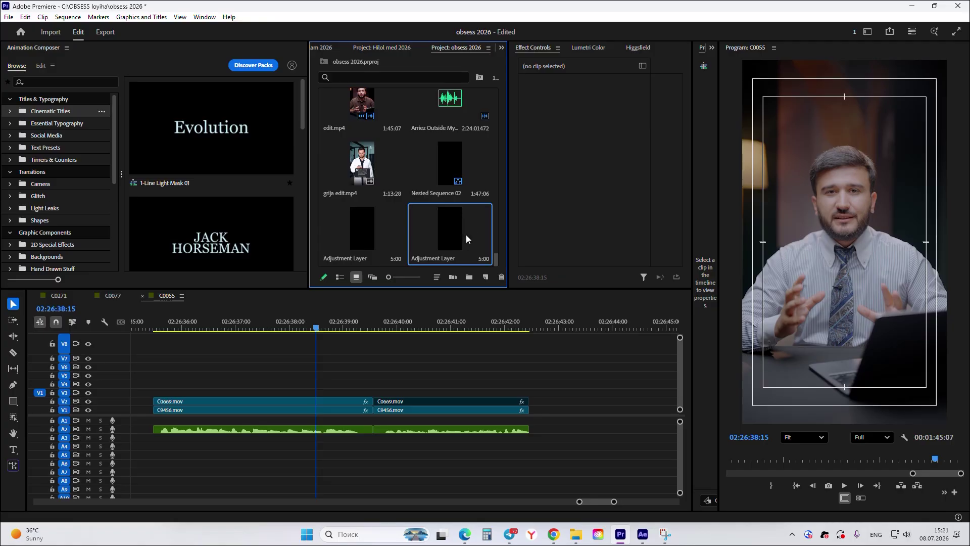
{"action": "left_click_drag", "start_coordinate": [450, 227], "coordinate": [195, 393]}
{"action": "left_click", "coordinate": [335, 368]}
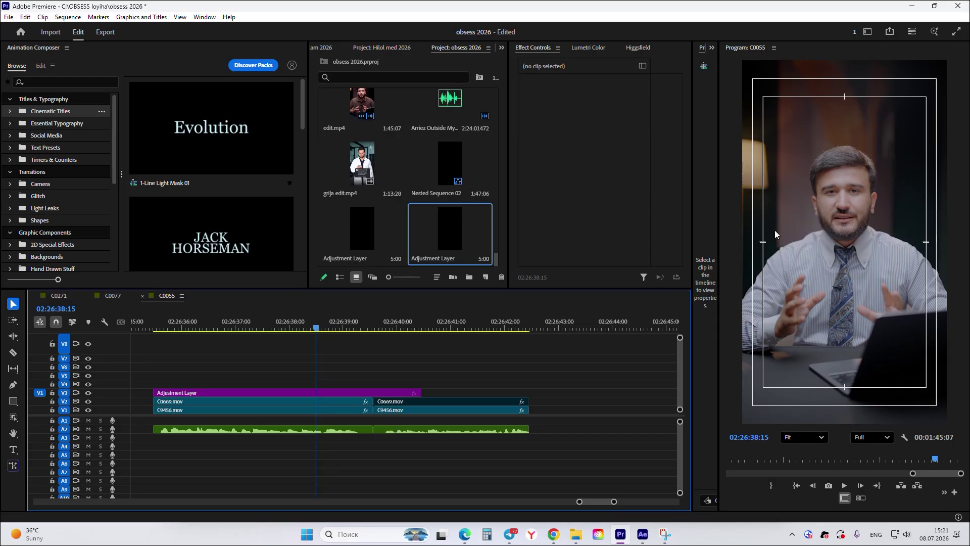
Apply the ALEXA_Default_LogC2Rec709 input LUT to the adjustment layer in Lumetri Color
{"action": "left_click", "coordinate": [341, 393]}
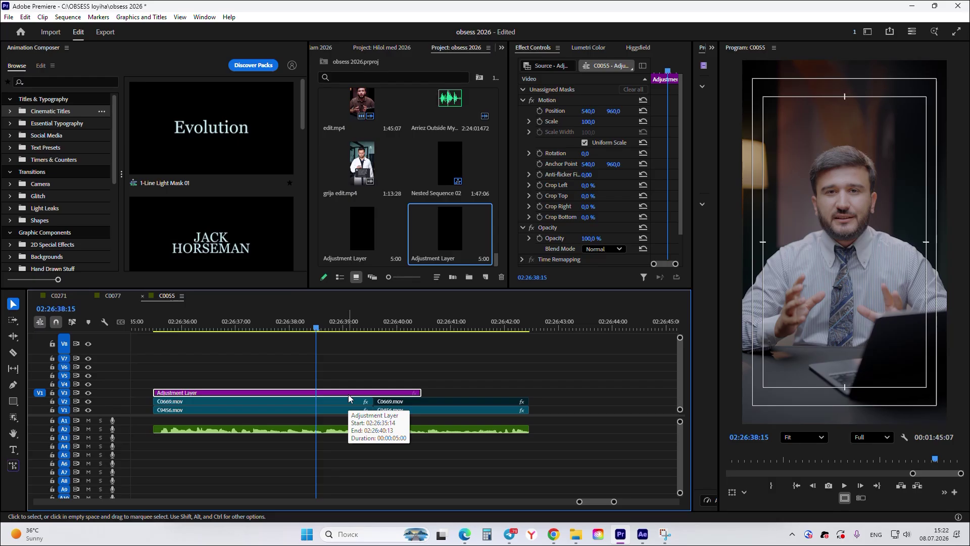
{"action": "key", "text": "ctrl+shift+a"}
{"action": "left_click", "coordinate": [341, 394]}
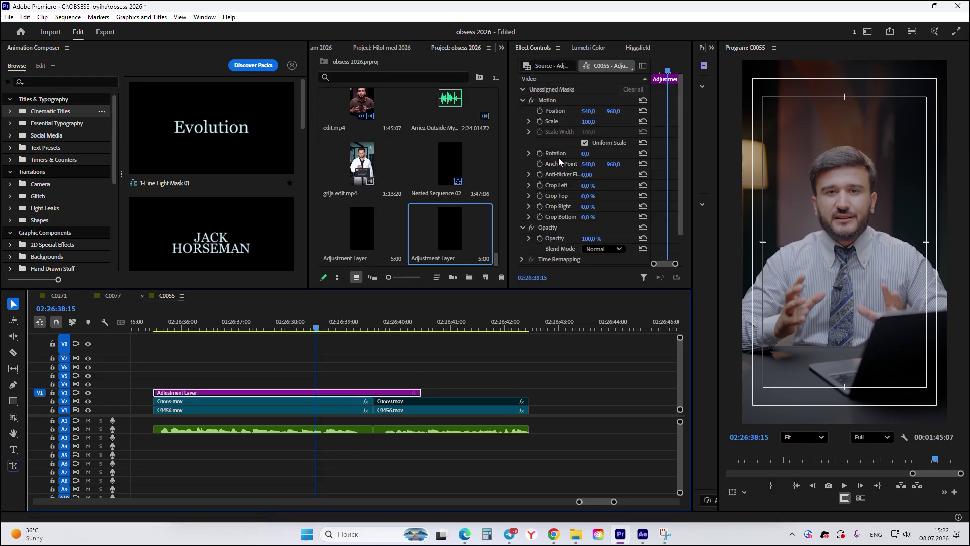
{"action": "left_click", "coordinate": [584, 48]}
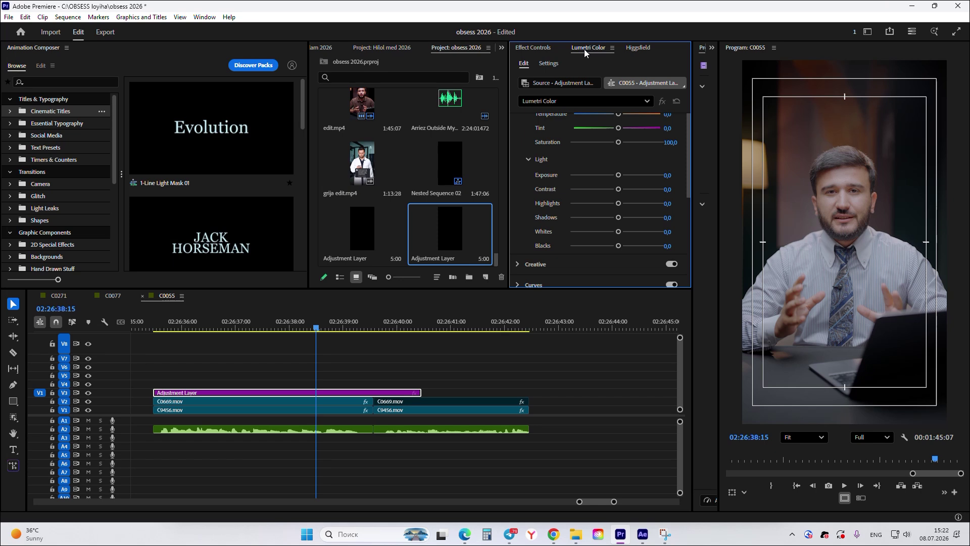
{"action": "scroll", "coordinate": [553, 159], "scroll_direction": "up", "scroll_amount": 2}
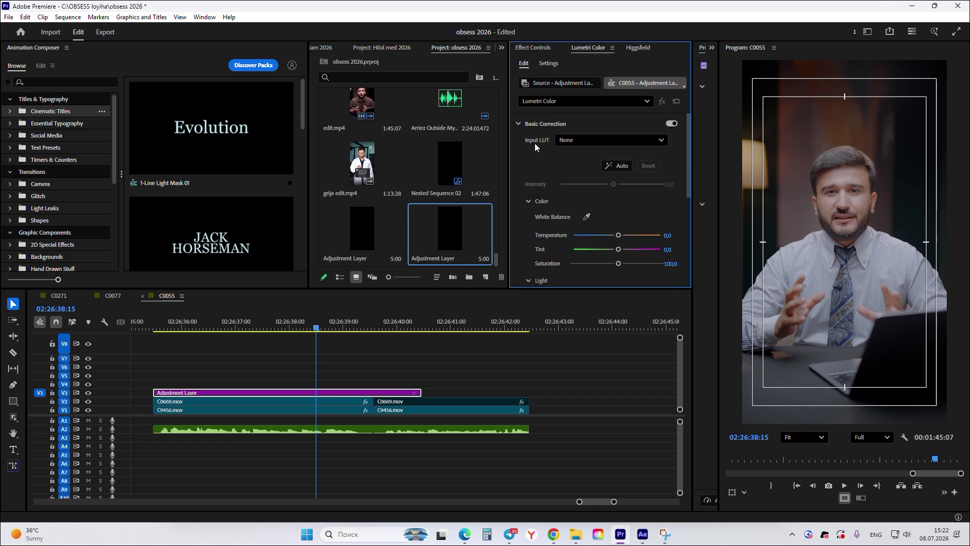
{"action": "left_click", "coordinate": [573, 141]}
{"action": "left_click", "coordinate": [603, 201]}
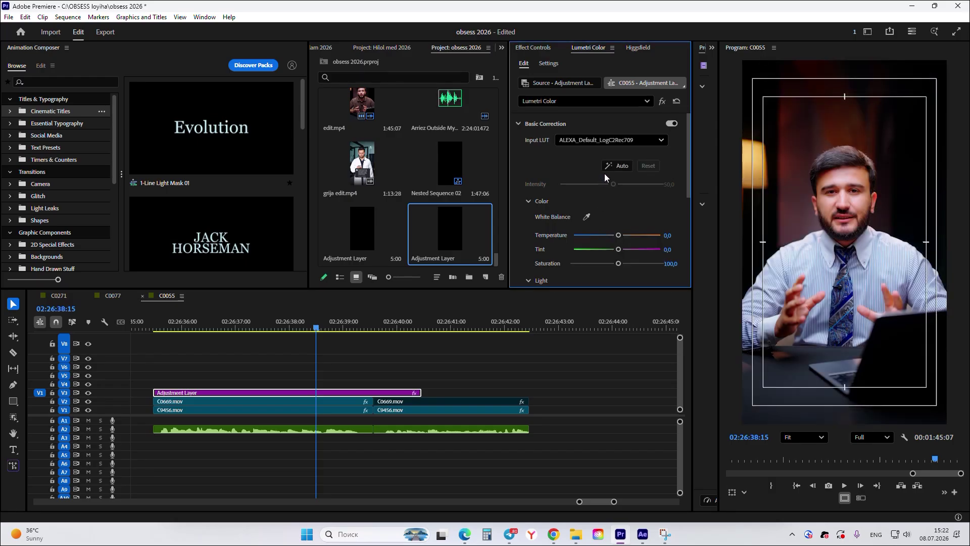
Try other built-in input LUTs on the adjustment layer, including AMIRA_Default_LogC2Rec709, ARRI_Universal_DCI and D-21_delogC_EI0200_B1
{"action": "left_click", "coordinate": [600, 140]}
{"action": "left_click", "coordinate": [595, 220]}
{"action": "left_click", "coordinate": [585, 146]}
{"action": "left_click", "coordinate": [586, 236]}
{"action": "left_click", "coordinate": [584, 142]}
{"action": "left_click", "coordinate": [585, 243]}
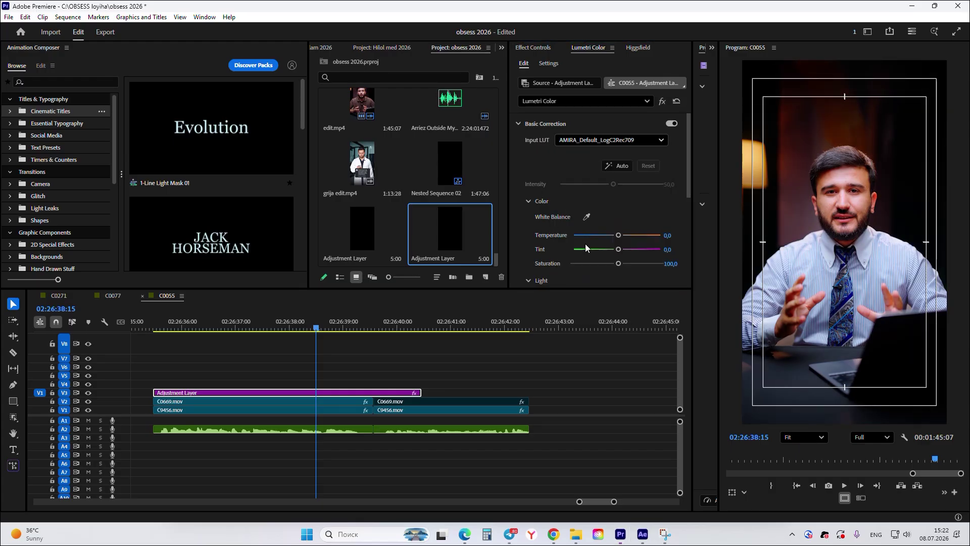
{"action": "left_click", "coordinate": [580, 142]}
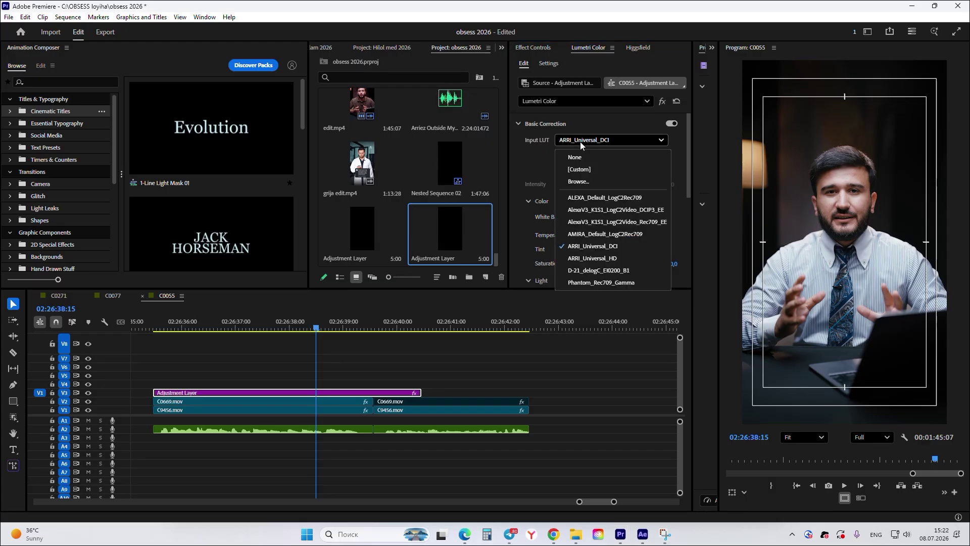
{"action": "left_click", "coordinate": [587, 265]}
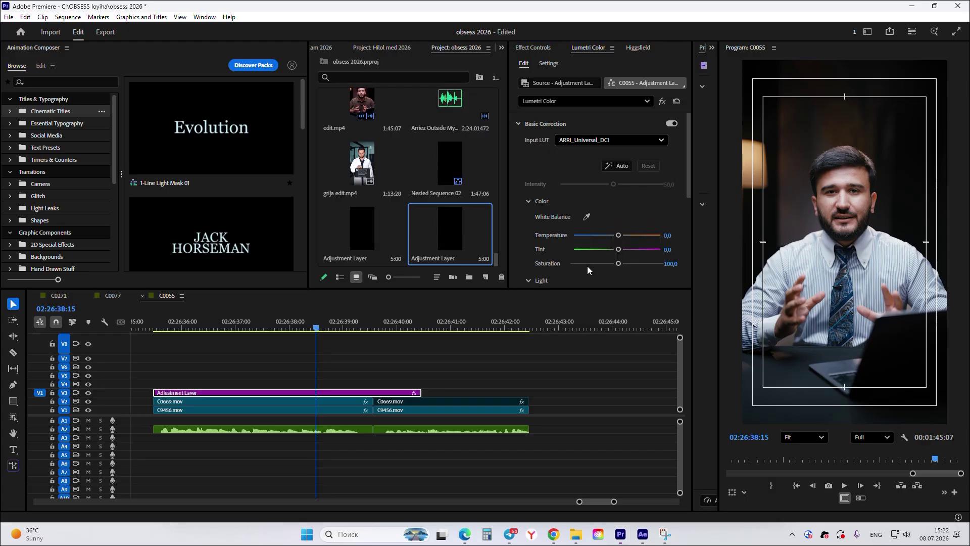
{"action": "left_click", "coordinate": [580, 144]}
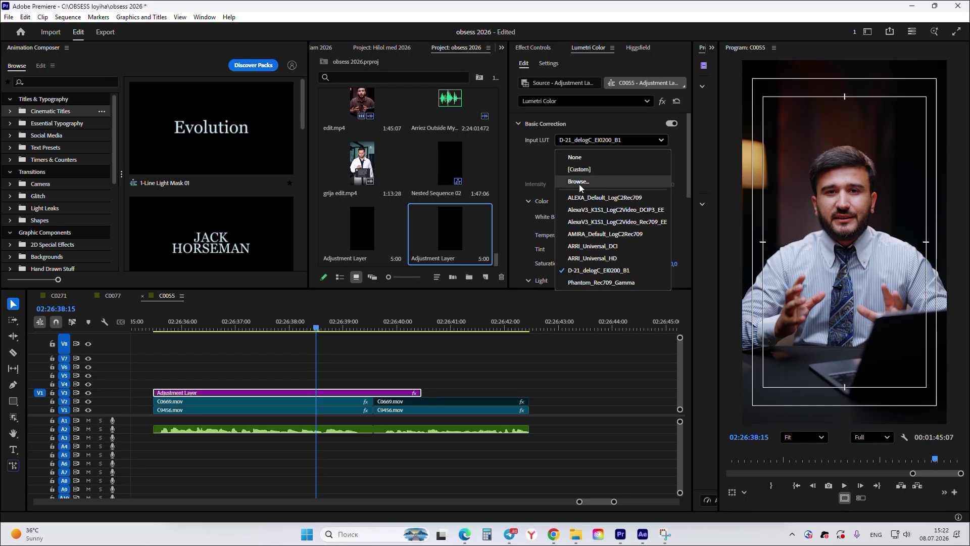
{"action": "left_click", "coordinate": [579, 183]}
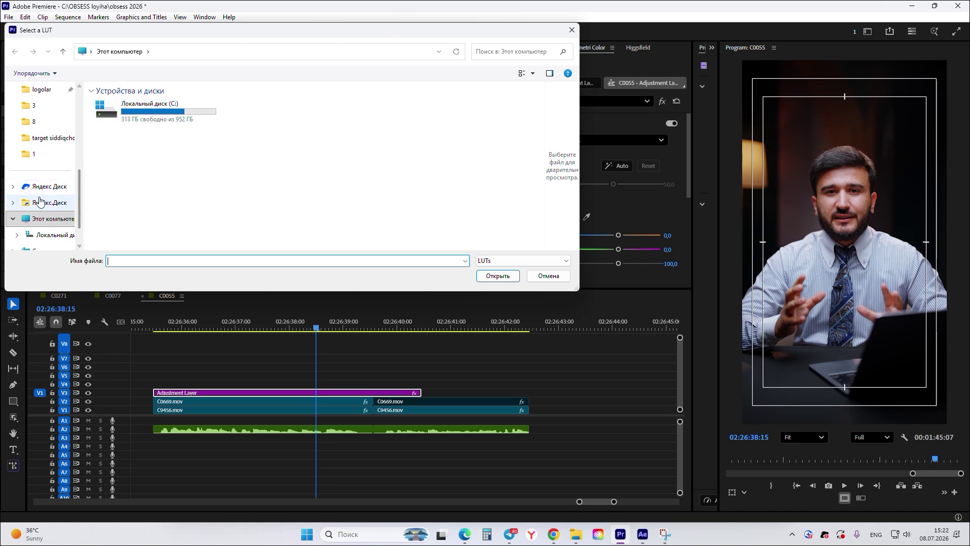
{"action": "scroll", "coordinate": [40, 201], "scroll_direction": "up", "scroll_amount": 5}
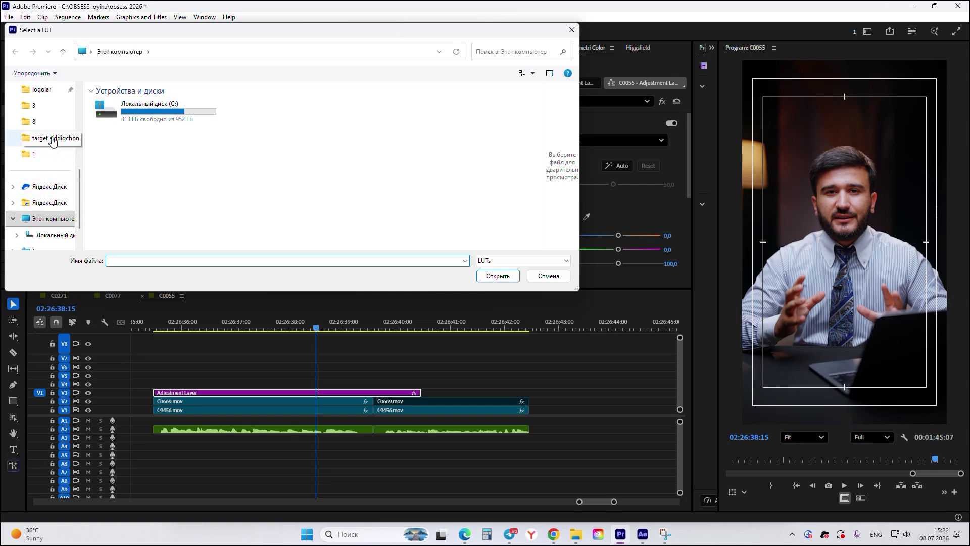
{"action": "left_click", "coordinate": [549, 276]}
Load the custom input LUT 2_SGamut3CineSLog3_To_LC-709TypeA.cube from the desktop folder cony onto the adjustment layer
{"action": "left_click", "coordinate": [601, 141]}
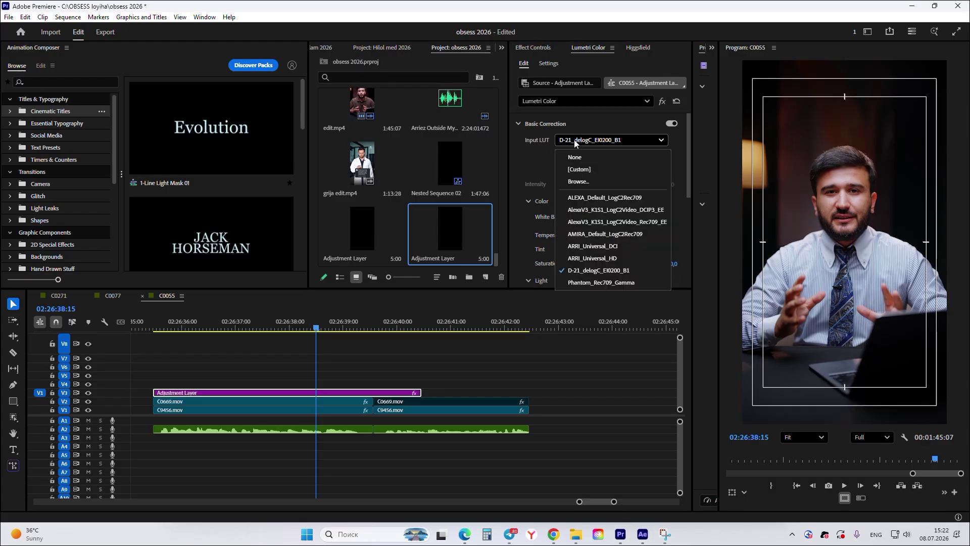
{"action": "left_click", "coordinate": [586, 182]}
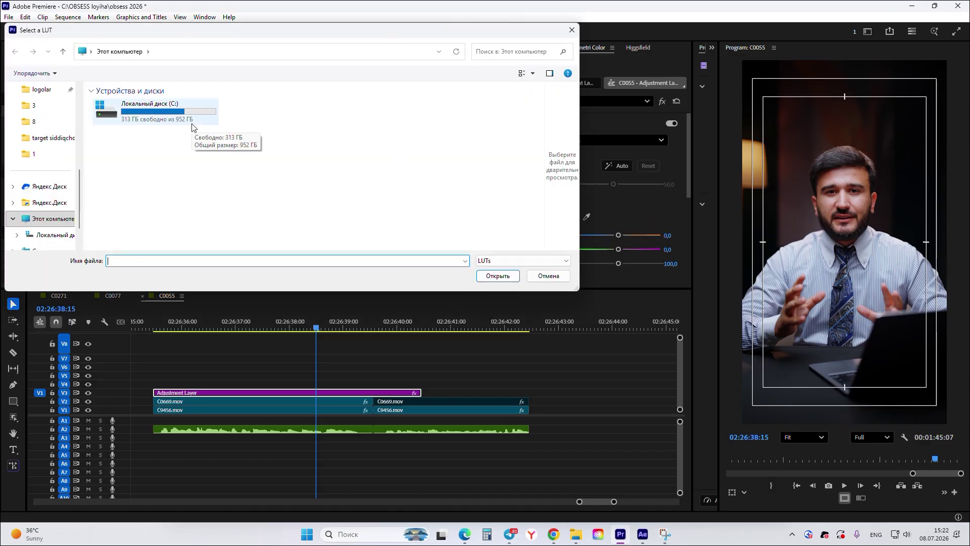
{"action": "scroll", "coordinate": [35, 164], "scroll_direction": "up", "scroll_amount": 5}
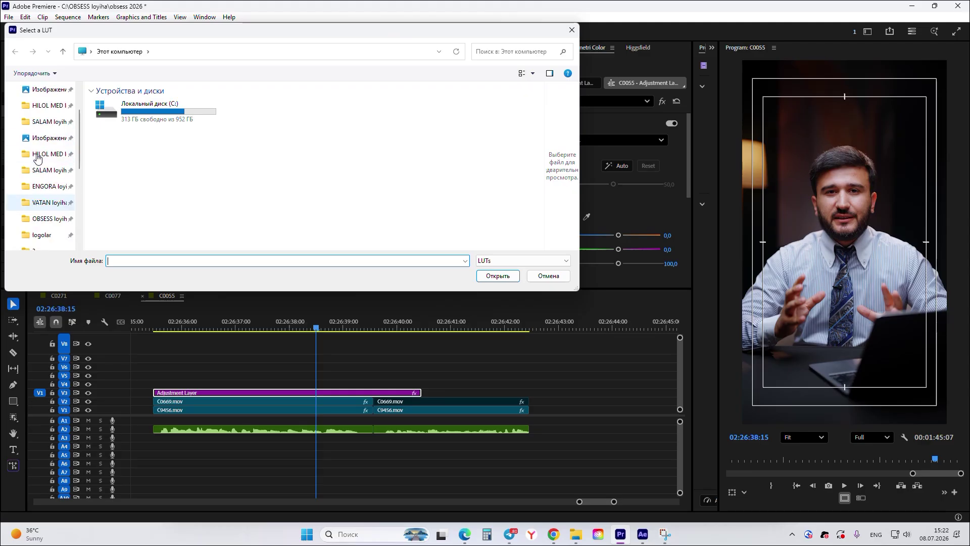
{"action": "left_click", "coordinate": [30, 160]}
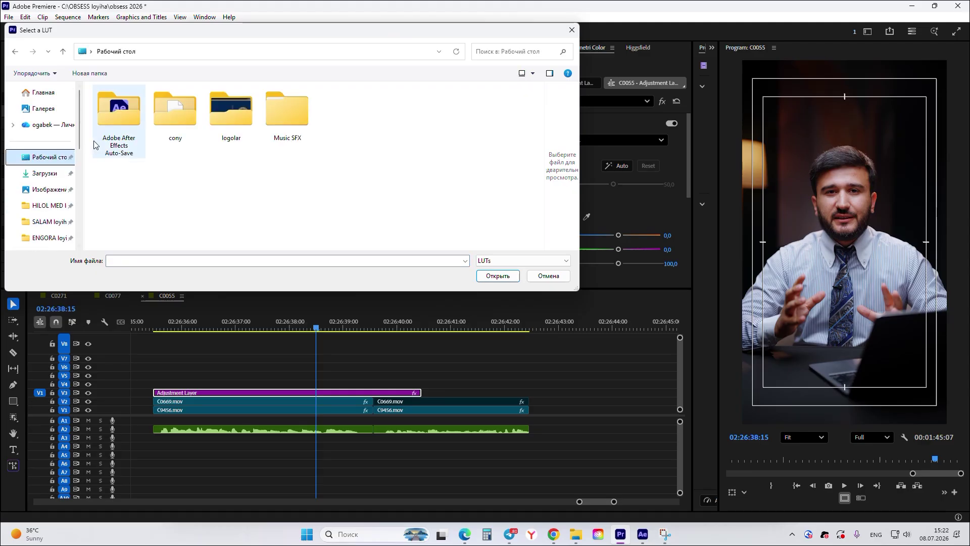
{"action": "left_click", "coordinate": [176, 118]}
{"action": "double_click", "coordinate": [175, 118]}
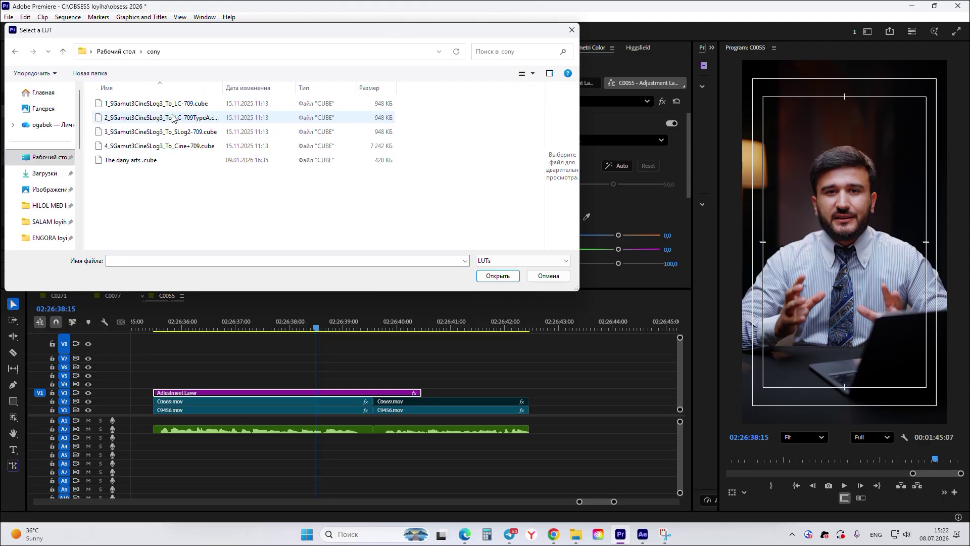
{"action": "left_click", "coordinate": [137, 119]}
{"action": "left_click", "coordinate": [497, 275]}
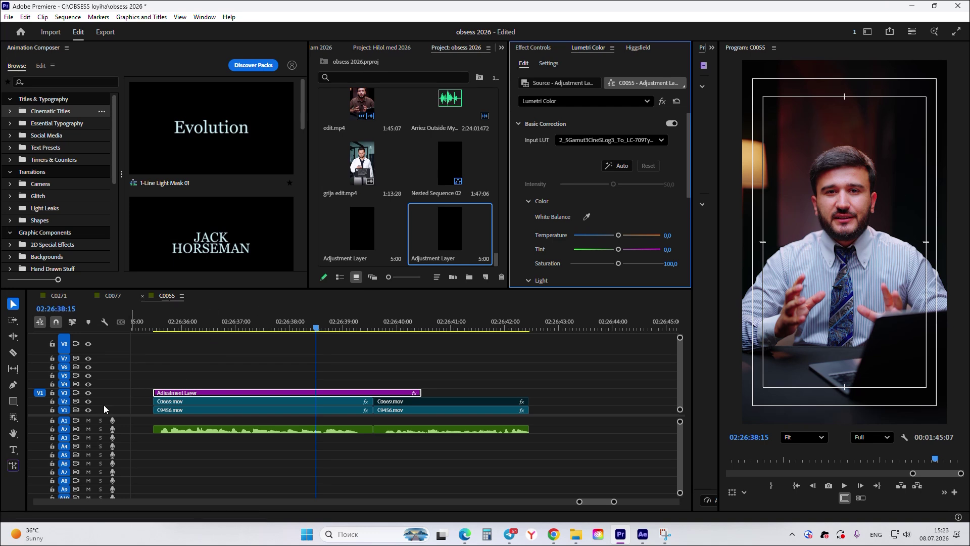
Compare the footage with track V3 hidden and shown, and lower the adjustment layer's saturation to 83.2
{"action": "left_click", "coordinate": [88, 393]}
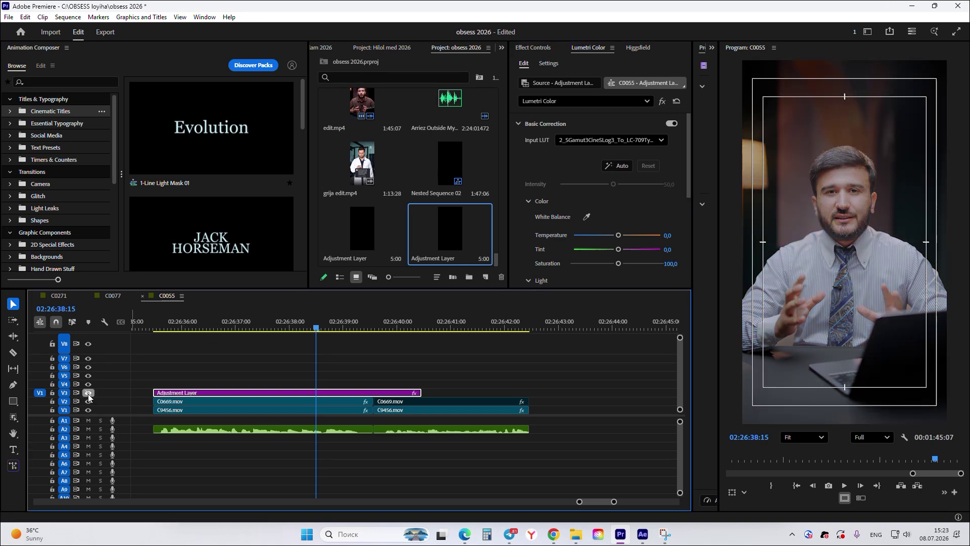
{"action": "left_click", "coordinate": [88, 393]}
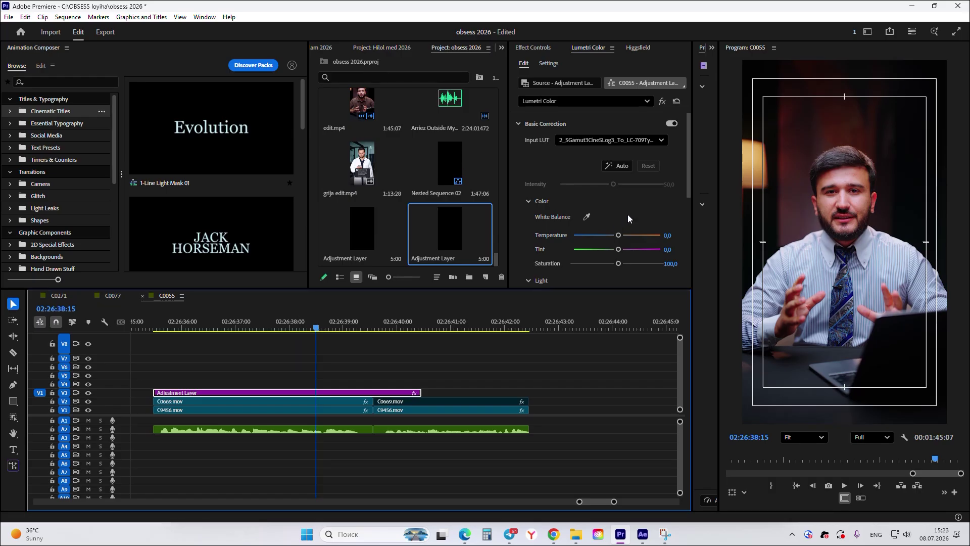
{"action": "scroll", "coordinate": [628, 214], "scroll_direction": "down", "scroll_amount": 2}
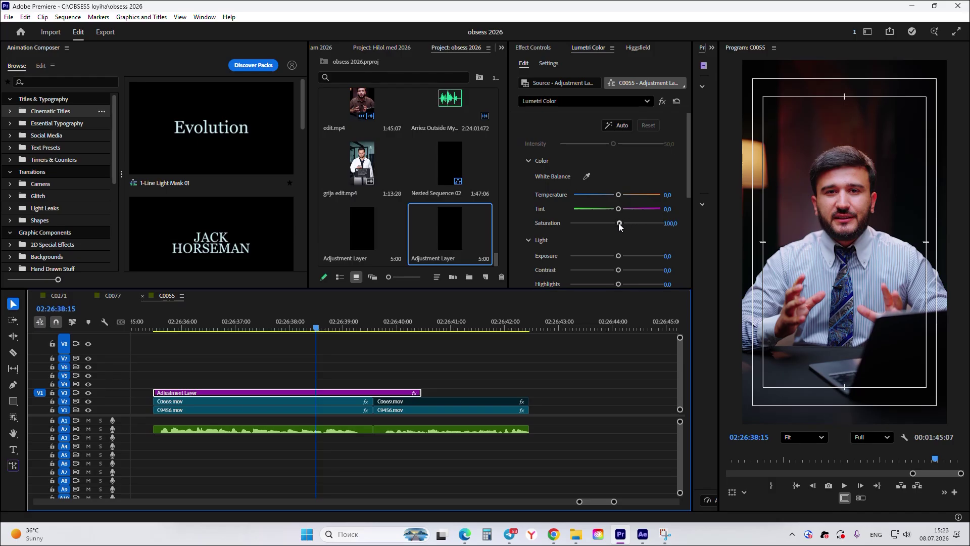
{"action": "left_click_drag", "start_coordinate": [618, 223], "coordinate": [610, 223]}
{"action": "scroll", "coordinate": [609, 203], "scroll_direction": "down", "scroll_amount": 3}
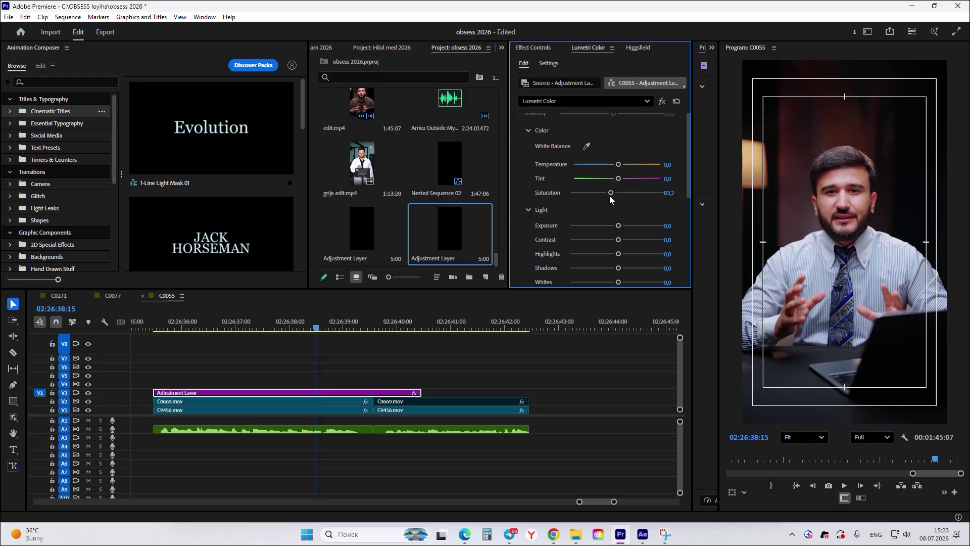
Look over the adjustment layer's Color and Light settings and the remaining Lumetri Color sections
{"action": "scroll", "coordinate": [609, 196], "scroll_direction": "up", "scroll_amount": 1}
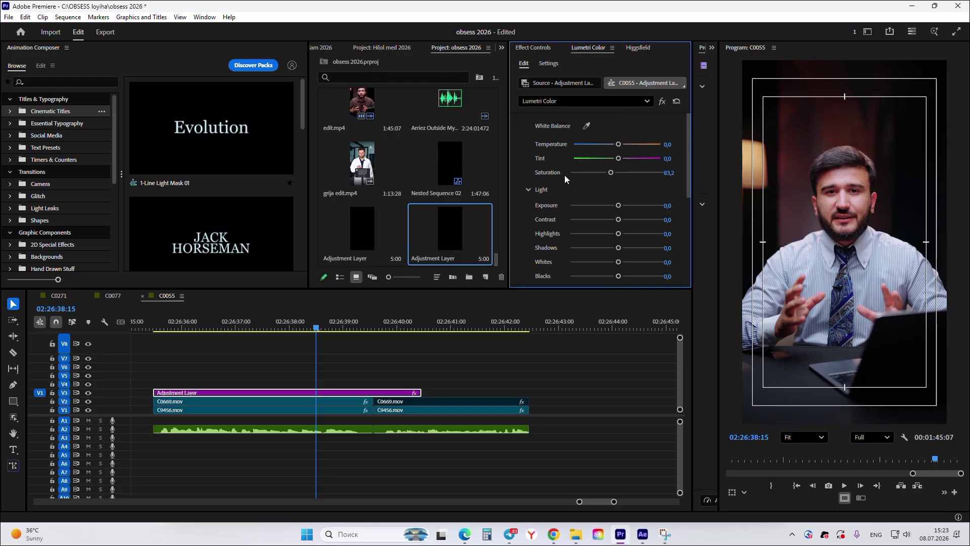
{"action": "scroll", "coordinate": [561, 197], "scroll_direction": "down", "scroll_amount": 5}
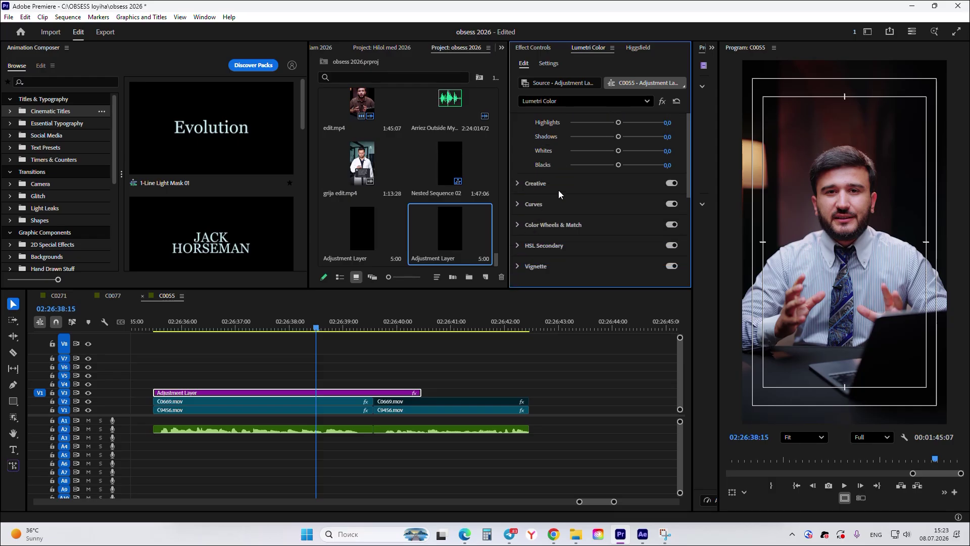
{"action": "scroll", "coordinate": [556, 232], "scroll_direction": "up", "scroll_amount": 4}
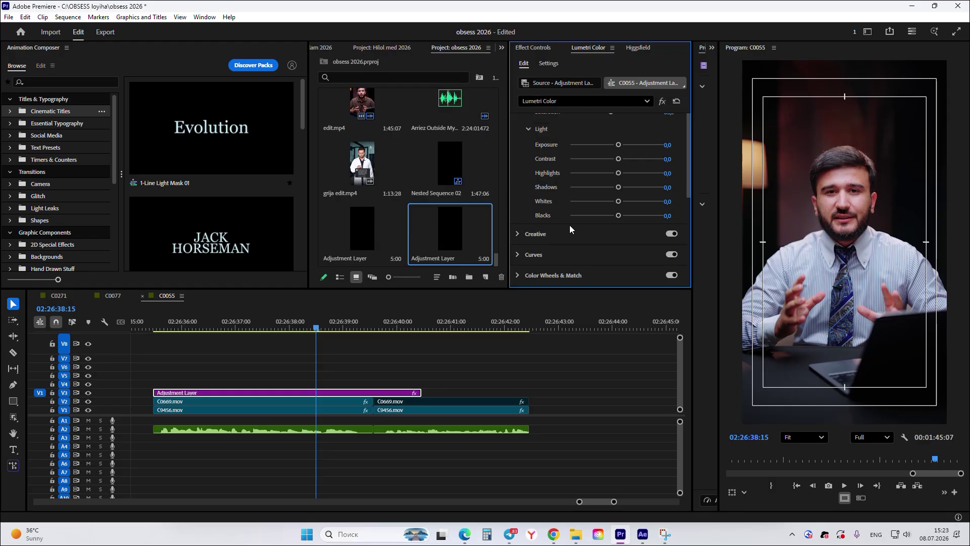
{"action": "scroll", "coordinate": [589, 220], "scroll_direction": "up", "scroll_amount": 4}
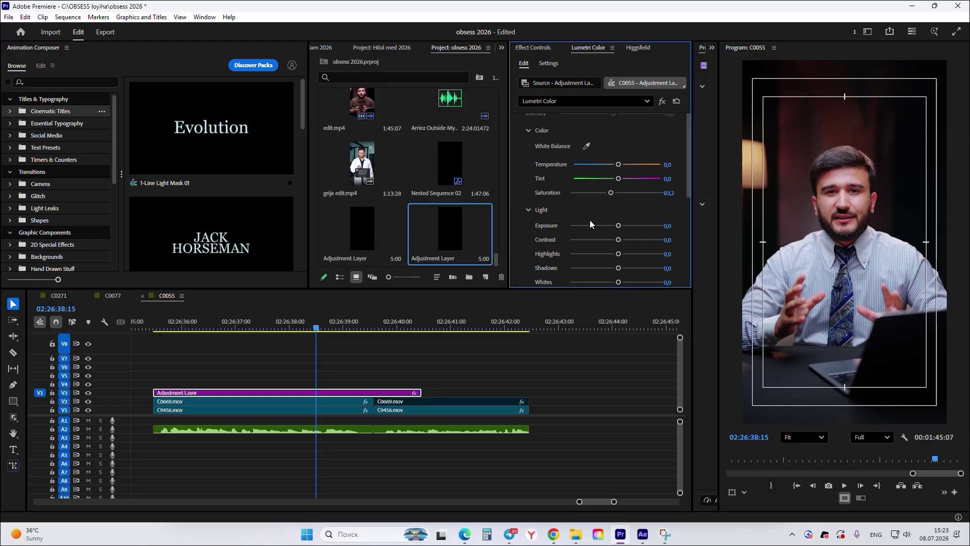
{"action": "scroll", "coordinate": [586, 202], "scroll_direction": "down", "scroll_amount": 3}
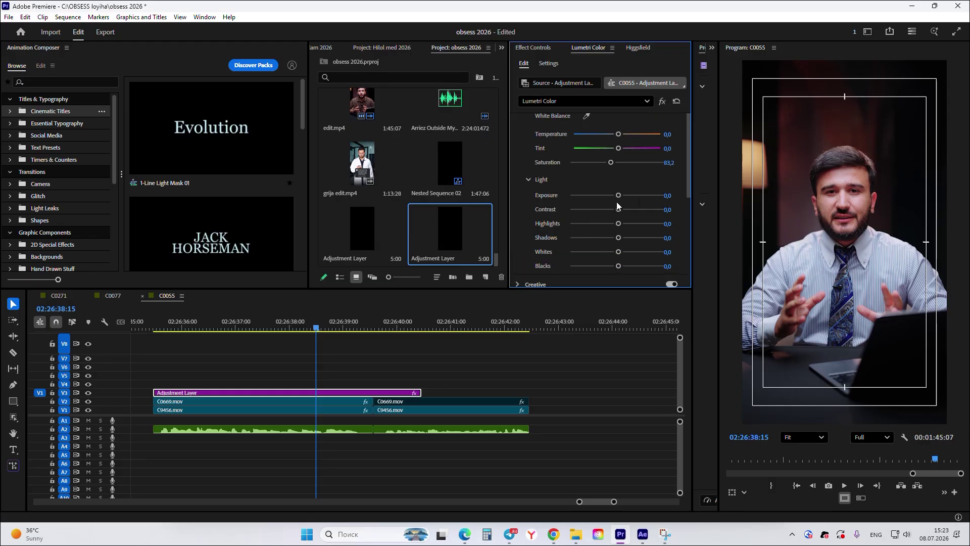
{"action": "scroll", "coordinate": [620, 208], "scroll_direction": "down", "scroll_amount": 5}
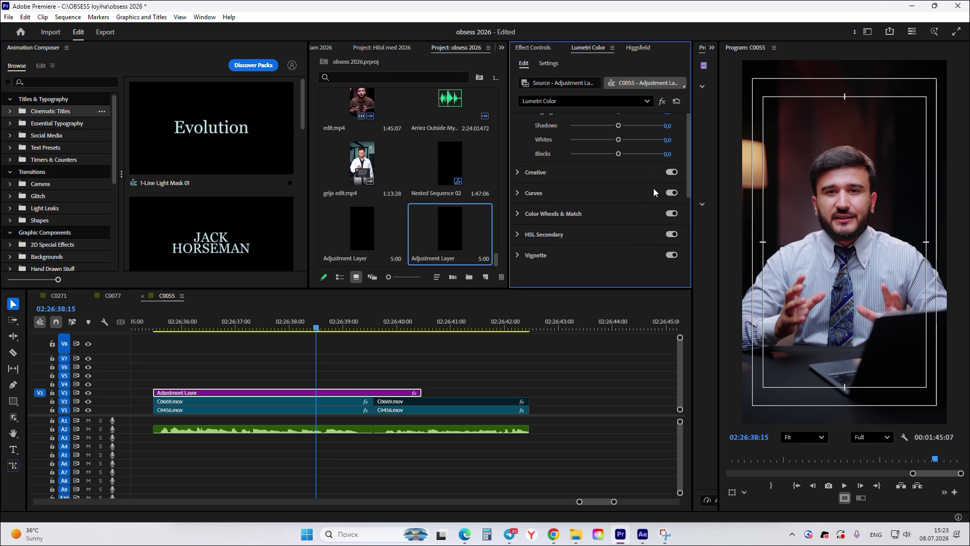
{"action": "scroll", "coordinate": [567, 213], "scroll_direction": "up", "scroll_amount": 3}
{"action": "scroll", "coordinate": [569, 214], "scroll_direction": "up", "scroll_amount": 3}
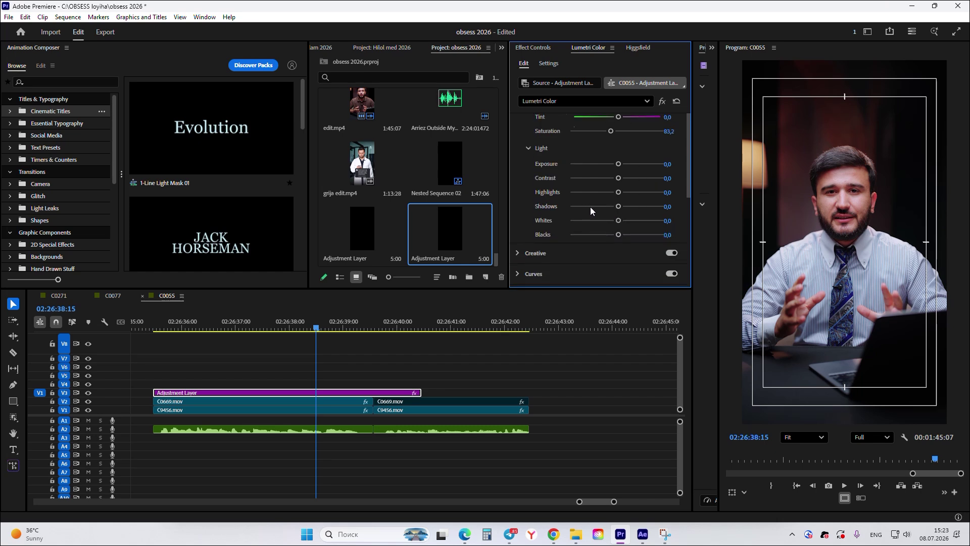
{"action": "scroll", "coordinate": [601, 187], "scroll_direction": "up", "scroll_amount": 1}
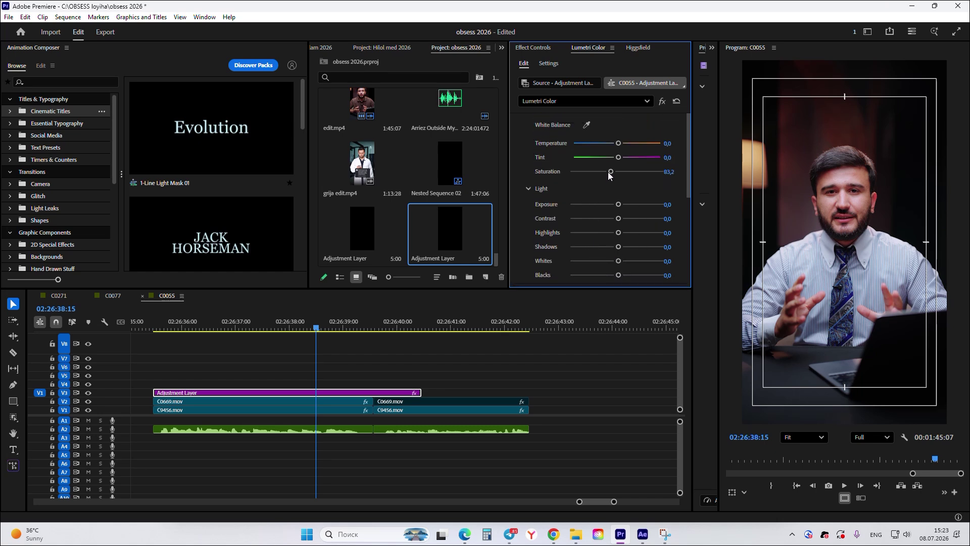
Toggle track V3's visibility to compare the front-angle shot with and without the color correction
{"action": "left_click", "coordinate": [88, 394]}
{"action": "left_click", "coordinate": [89, 394]}
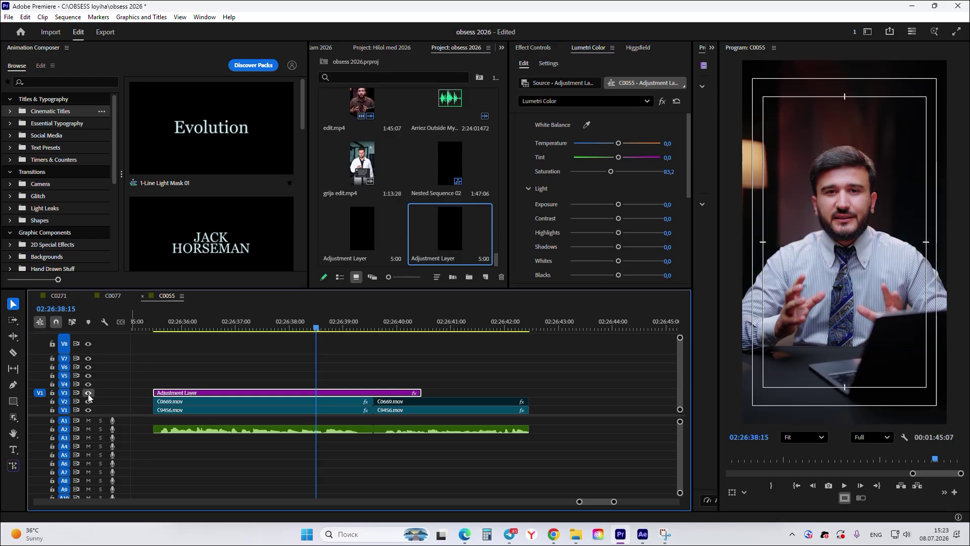
{"action": "left_click", "coordinate": [88, 393]}
{"action": "left_click", "coordinate": [88, 393]}
Extend the adjustment layer on V3 to the end of the last clips on V1 and V2
{"action": "left_click", "coordinate": [405, 375]}
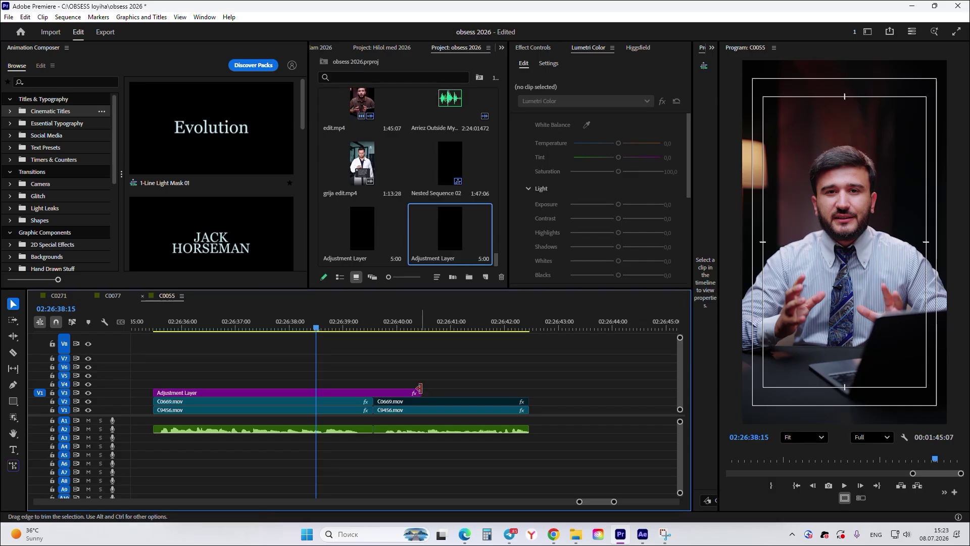
{"action": "left_click_drag", "start_coordinate": [420, 392], "coordinate": [528, 392]}
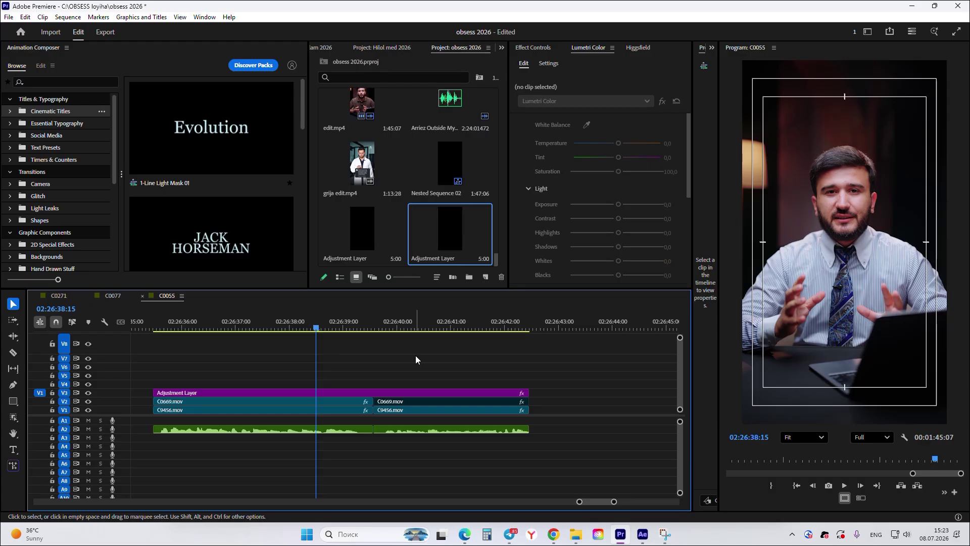
Play through to the second camera angle and compare it with the V3 adjustment layer hidden and shown
{"action": "key", "text": "space"}
{"action": "key", "text": "d"}
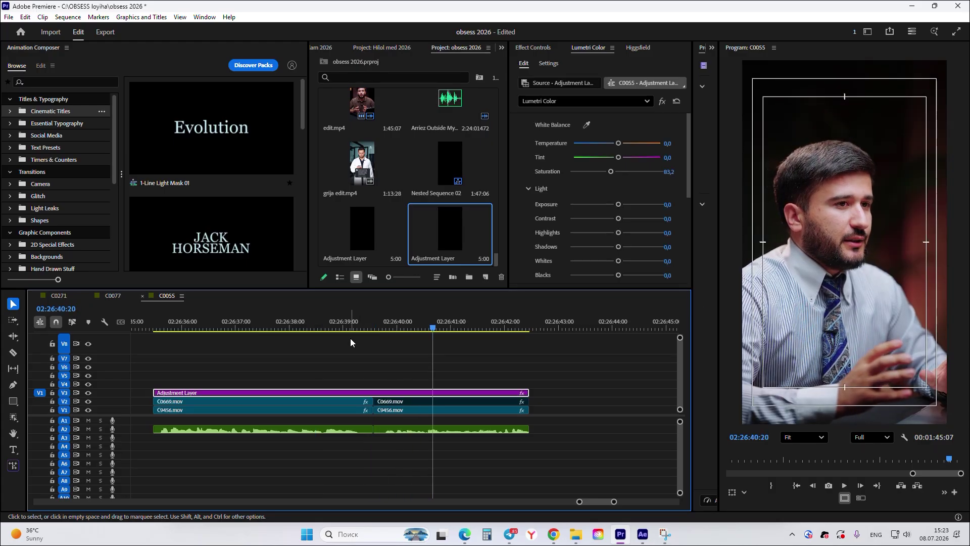
{"action": "left_click", "coordinate": [88, 392]}
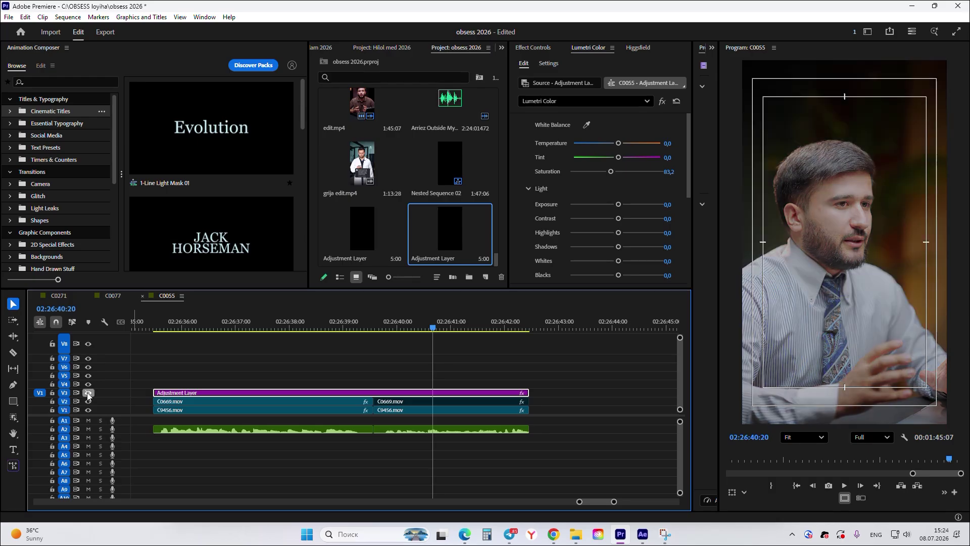
{"action": "left_click", "coordinate": [88, 392]}
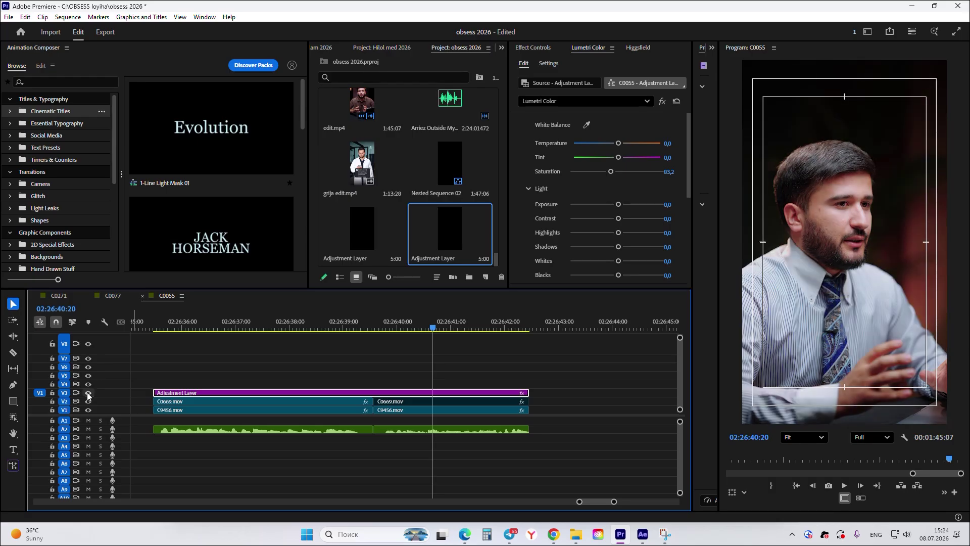
{"action": "key", "text": "space"}
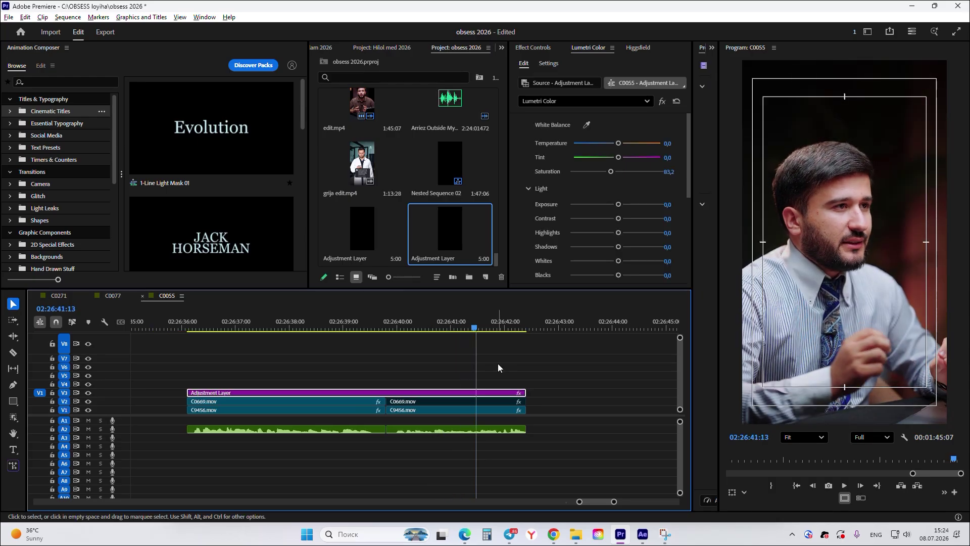
{"action": "scroll", "coordinate": [498, 363], "scroll_direction": "down", "scroll_amount": 2}
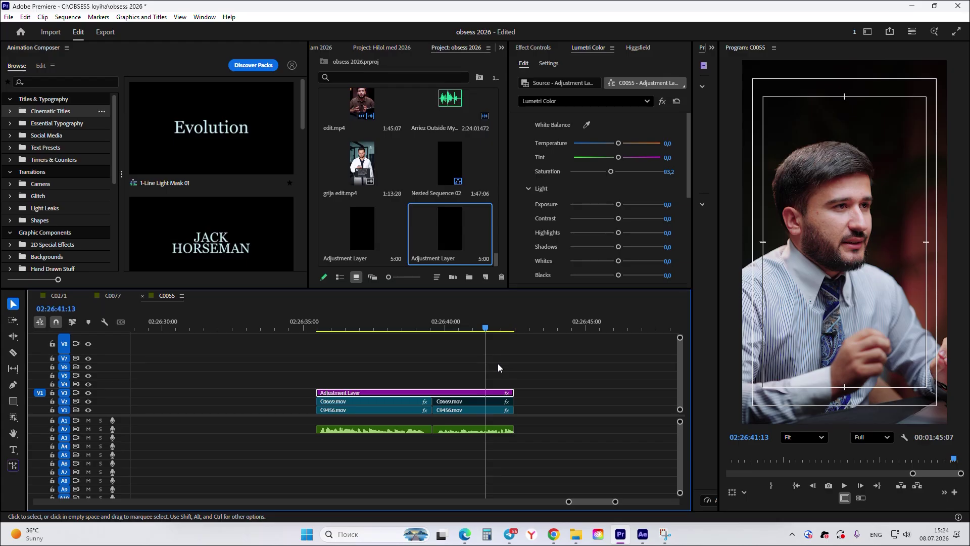
{"action": "left_click", "coordinate": [499, 363]}
{"action": "left_click", "coordinate": [11, 18]}
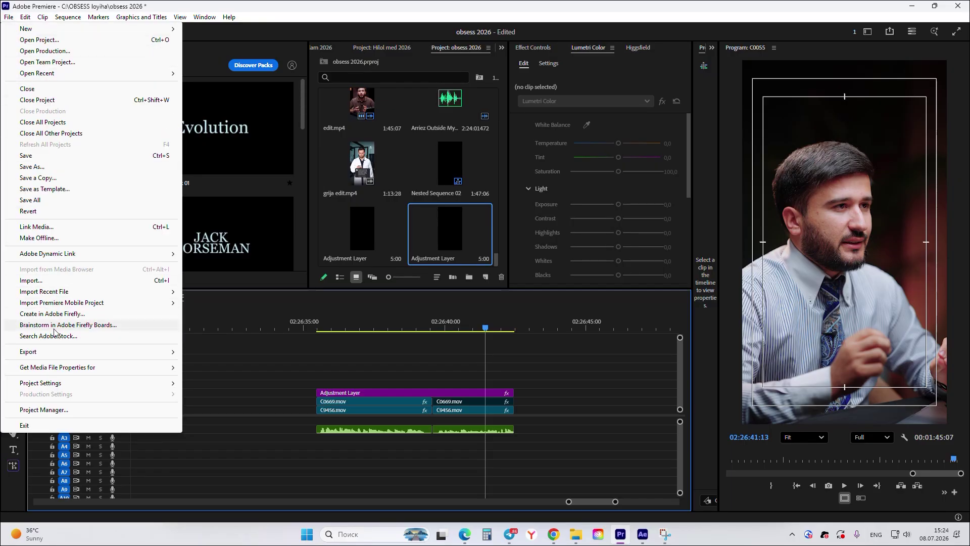
{"action": "mouse_move", "coordinate": [81, 351]}
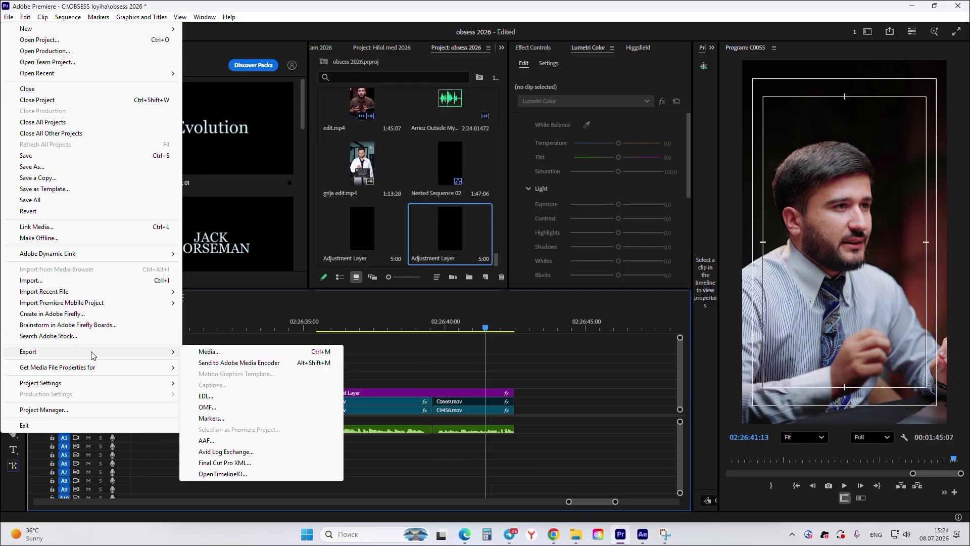
{"action": "left_click", "coordinate": [227, 357]}
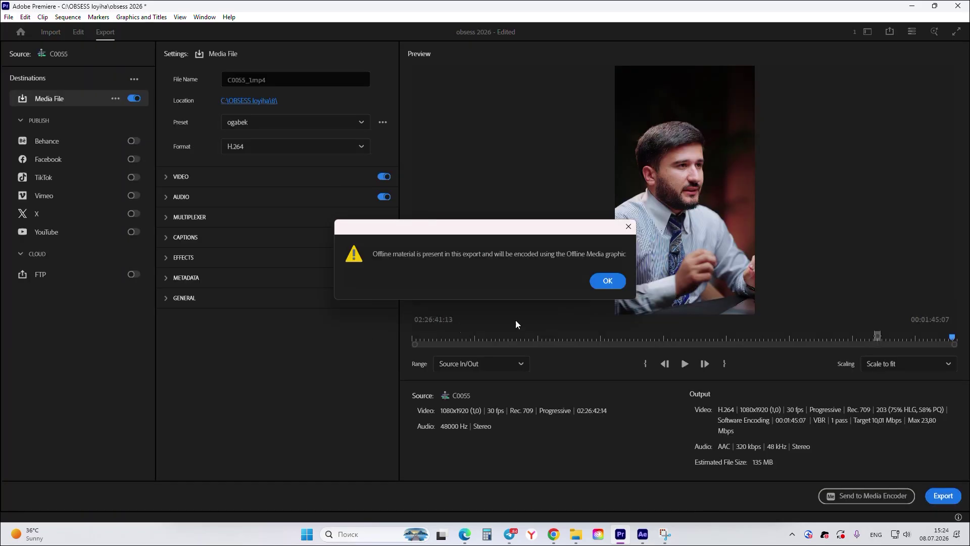
{"action": "left_click", "coordinate": [596, 283]}
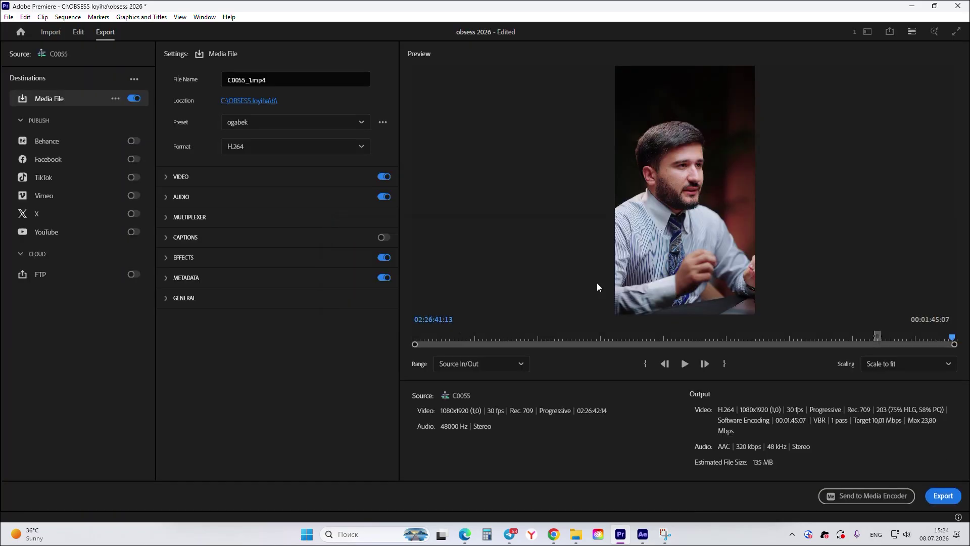
{"action": "left_click", "coordinate": [20, 32]}
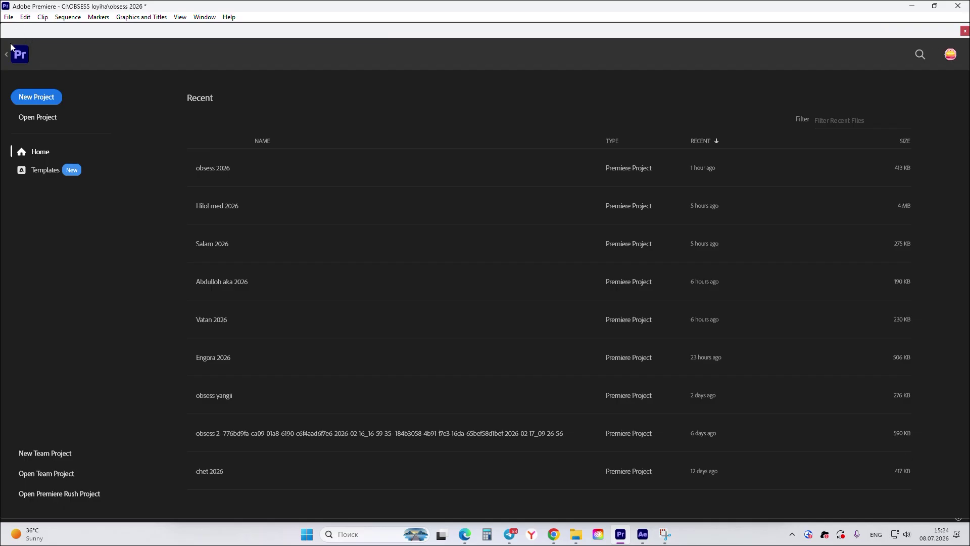
{"action": "left_click", "coordinate": [21, 18]}
{"action": "mouse_move", "coordinate": [12, 19]}
{"action": "left_click", "coordinate": [319, 113]}
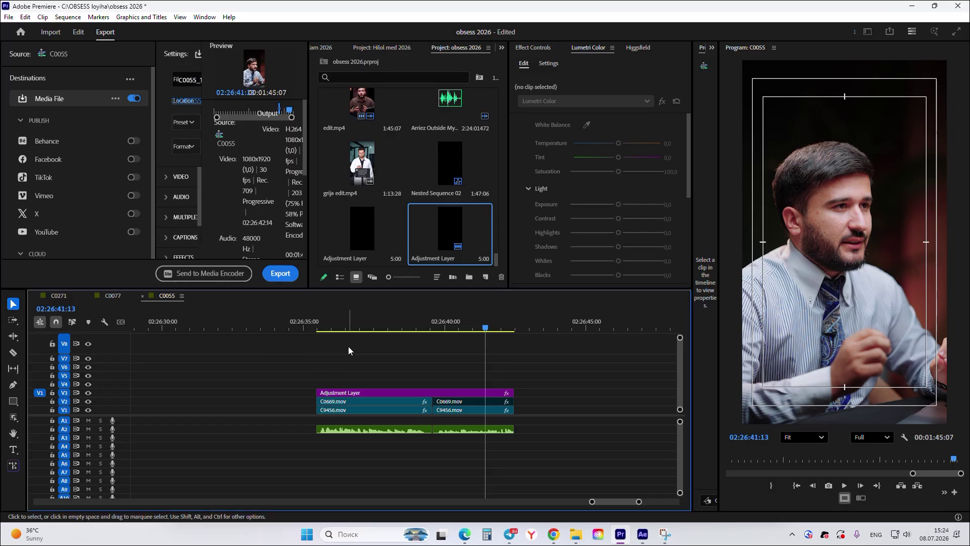
{"action": "scroll", "coordinate": [350, 349], "scroll_direction": "left", "scroll_amount": 1}
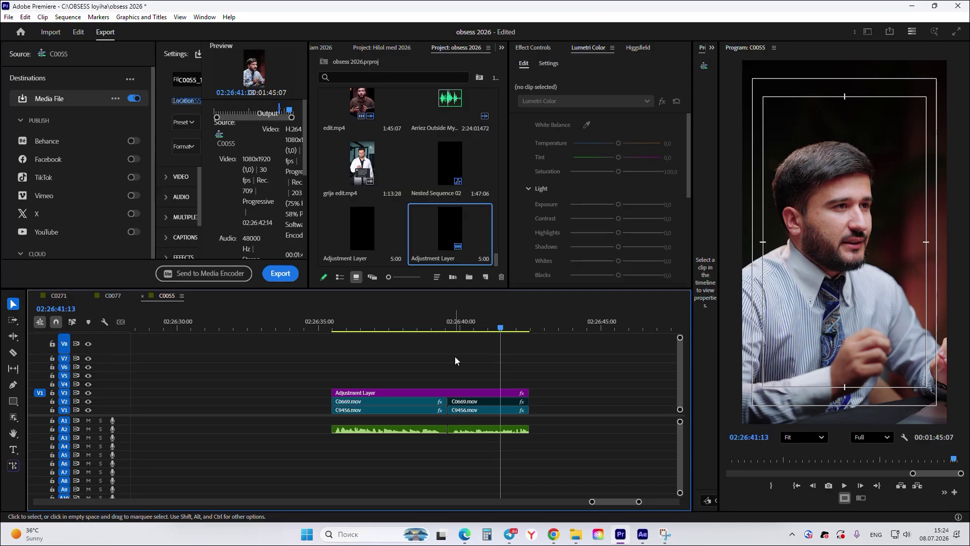
{"action": "left_click", "coordinate": [280, 273]}
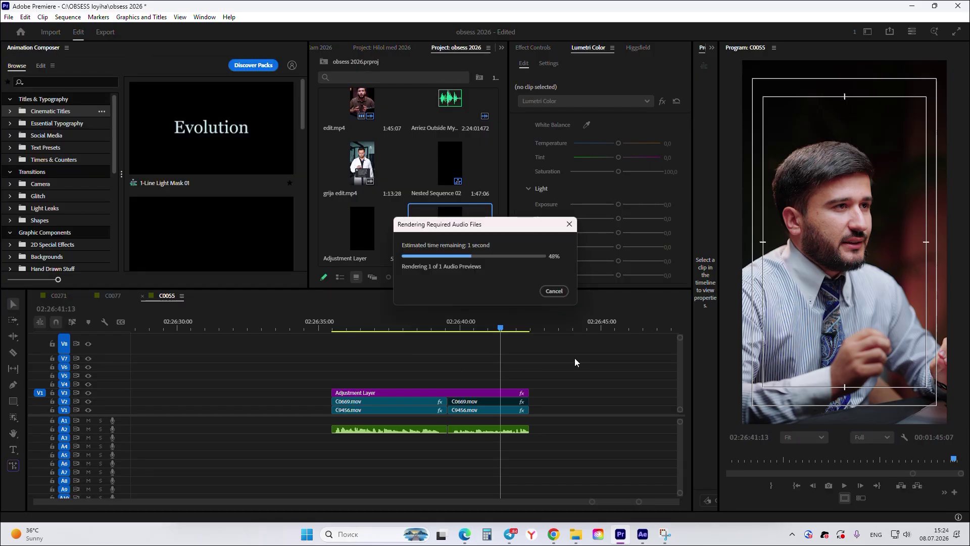
{"action": "left_click", "coordinate": [553, 289]}
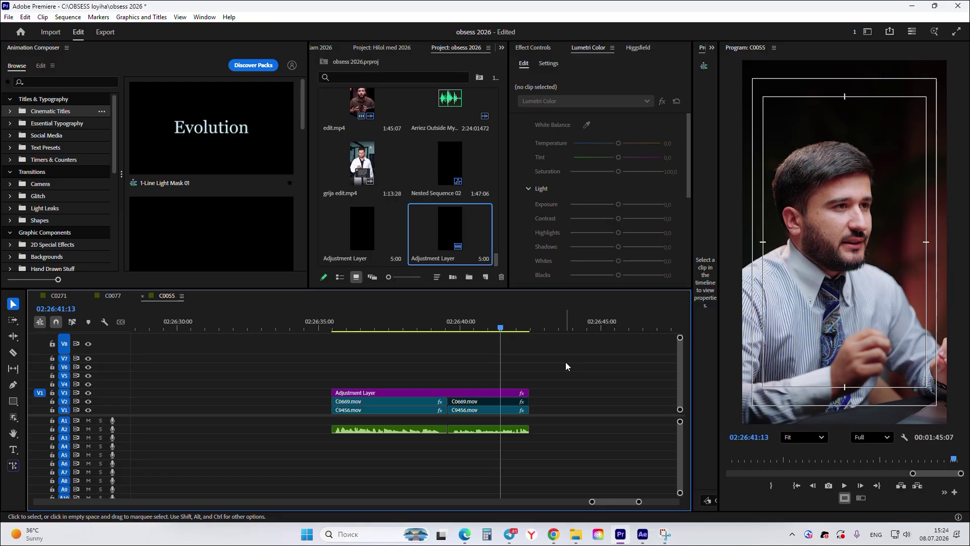
Open the export settings for the C0055 sequence, dismiss the offline media warning and expand all of the video settings
{"action": "key", "text": "ctrl+m"}
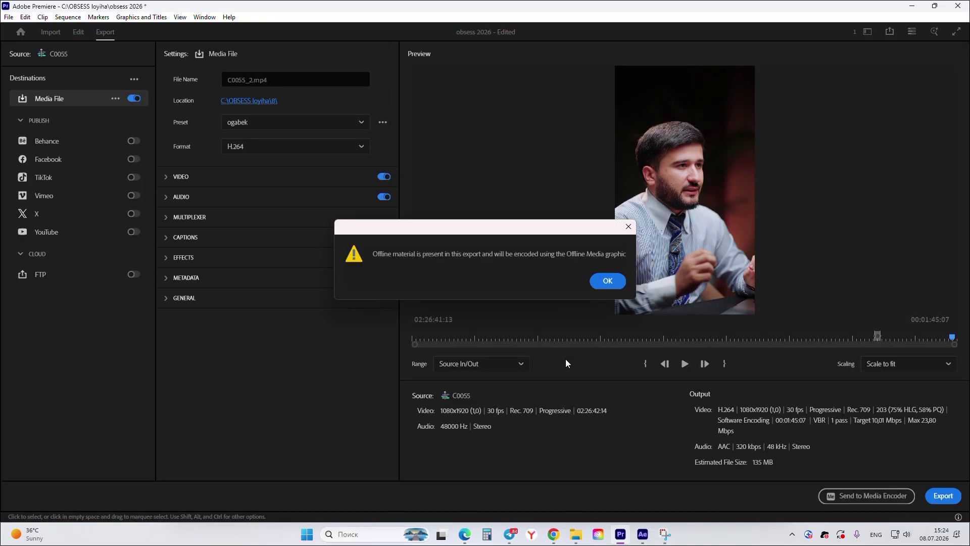
{"action": "left_click", "coordinate": [607, 281]}
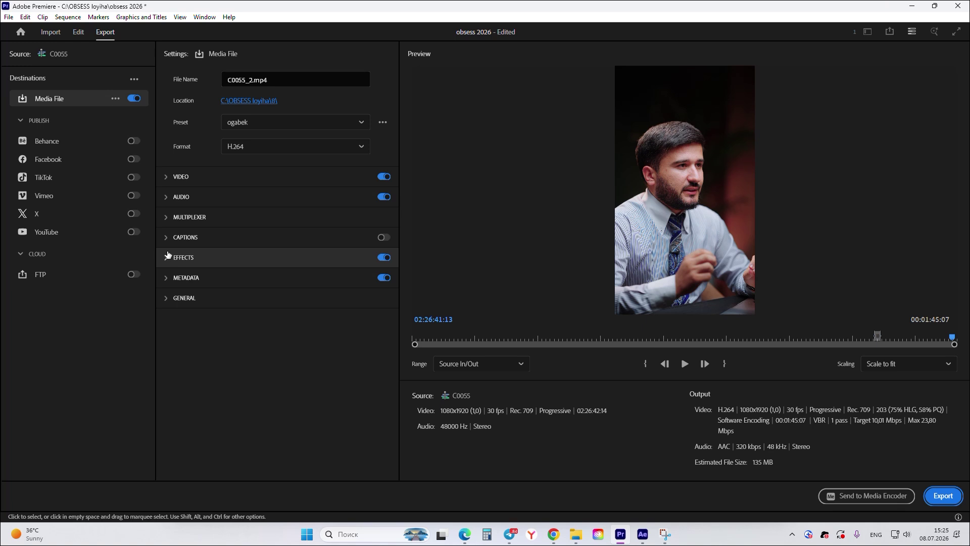
{"action": "left_click", "coordinate": [168, 183]}
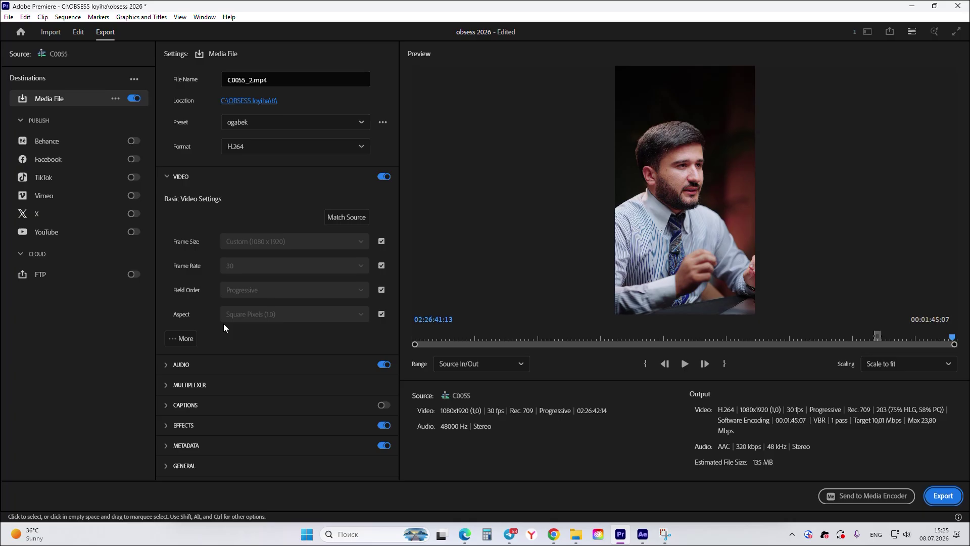
{"action": "left_click", "coordinate": [183, 339]}
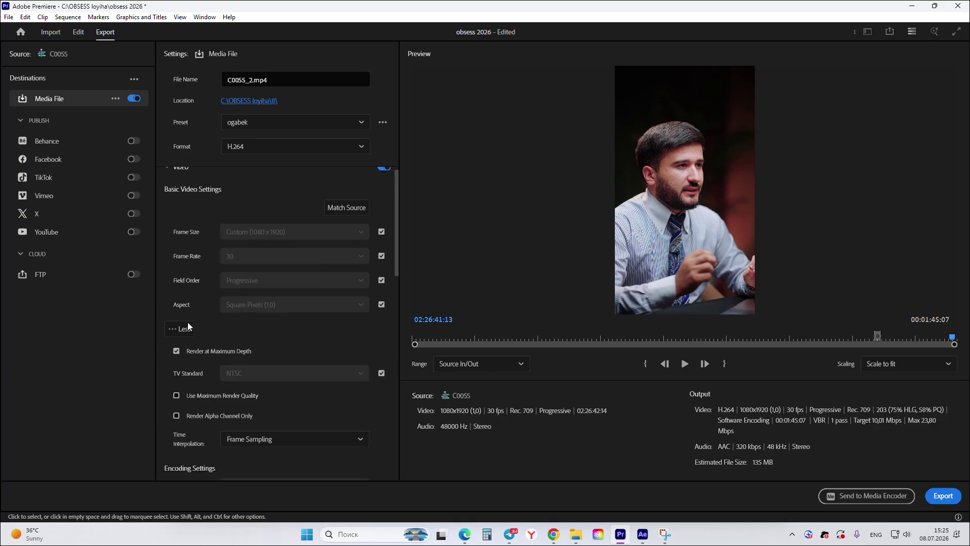
Examine the export's basic video, encoding and bitrate settings, and collapse the video section
{"action": "scroll", "coordinate": [188, 325], "scroll_direction": "down", "scroll_amount": 5}
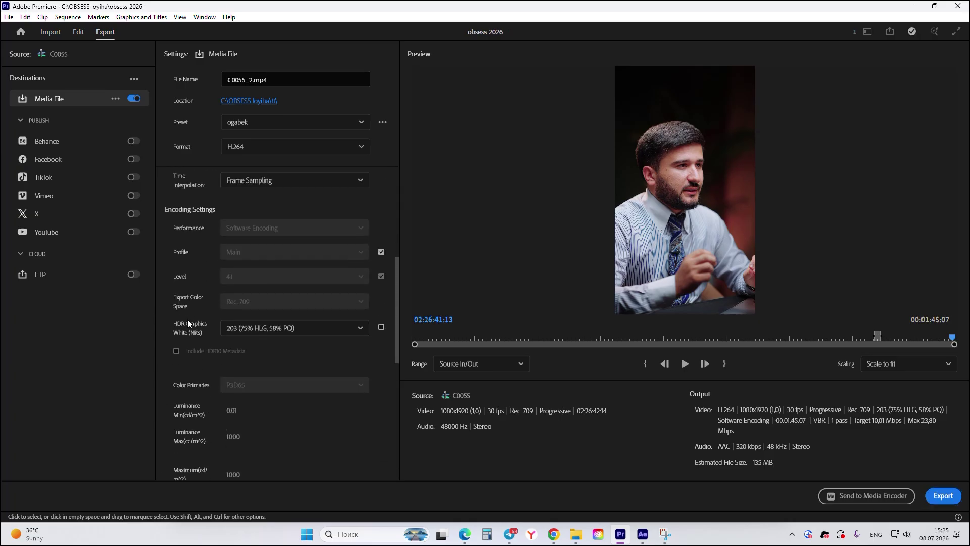
{"action": "scroll", "coordinate": [223, 268], "scroll_direction": "down", "scroll_amount": 2}
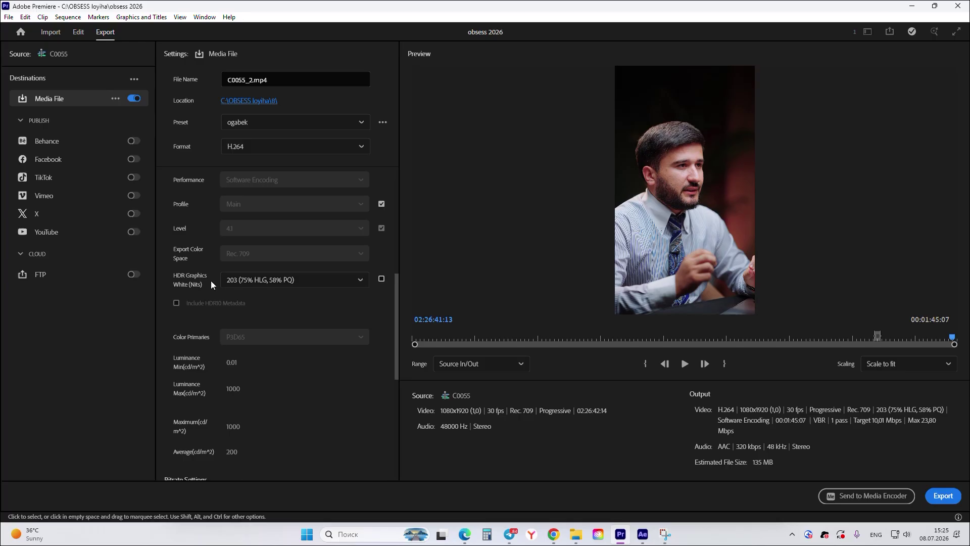
{"action": "scroll", "coordinate": [212, 307], "scroll_direction": "down", "scroll_amount": 2}
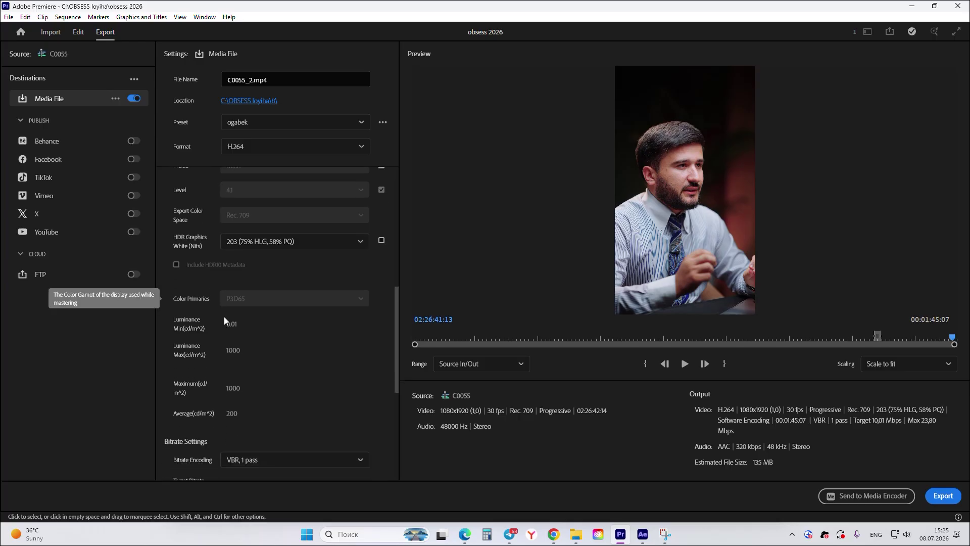
{"action": "scroll", "coordinate": [224, 318], "scroll_direction": "down", "scroll_amount": 5}
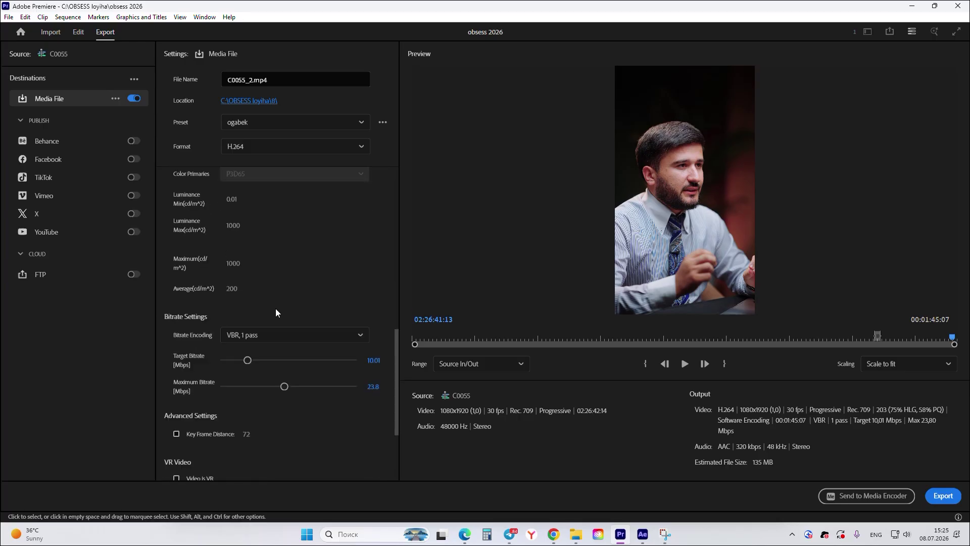
{"action": "scroll", "coordinate": [268, 267], "scroll_direction": "down", "scroll_amount": 1}
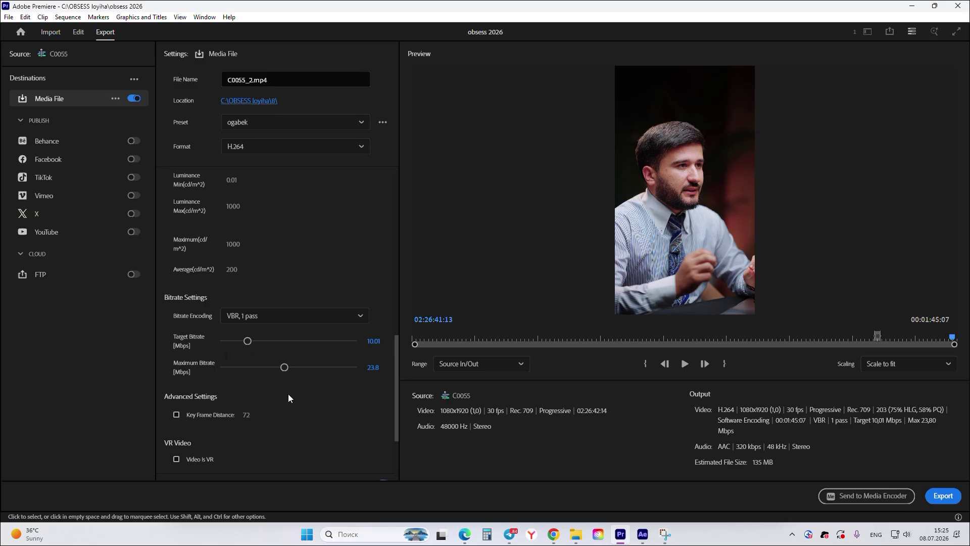
{"action": "scroll", "coordinate": [288, 396], "scroll_direction": "down", "scroll_amount": 3}
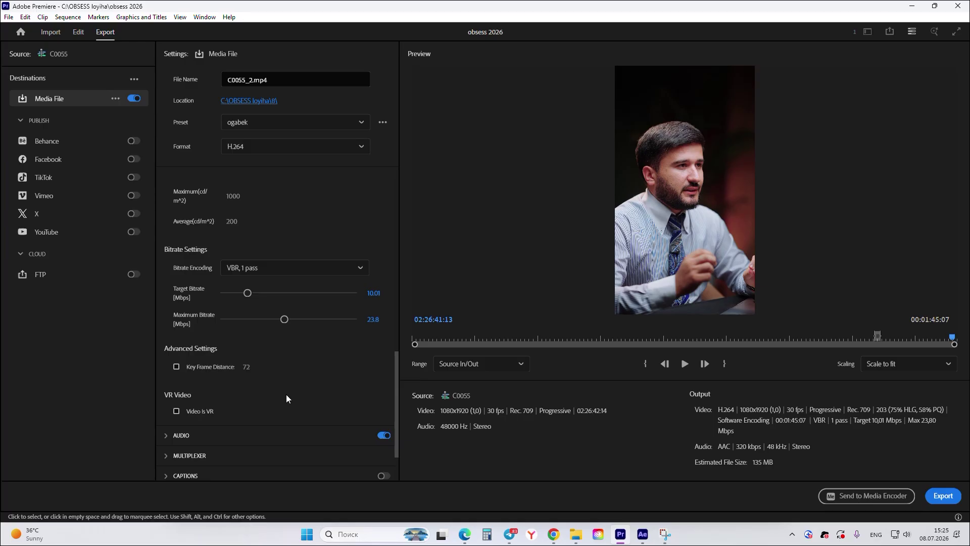
{"action": "scroll", "coordinate": [276, 350], "scroll_direction": "up", "scroll_amount": 5}
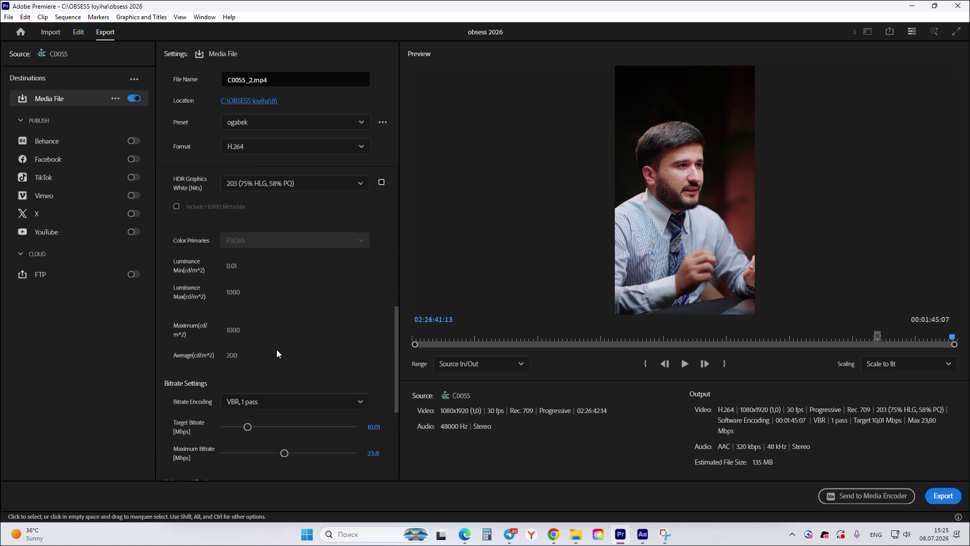
{"action": "scroll", "coordinate": [277, 350], "scroll_direction": "down", "scroll_amount": 5}
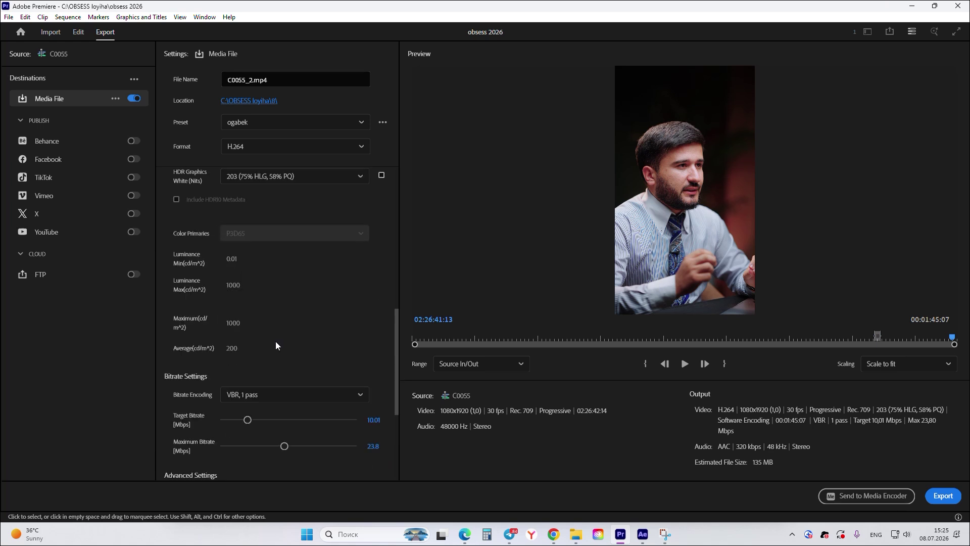
{"action": "scroll", "coordinate": [276, 342], "scroll_direction": "up", "scroll_amount": 3}
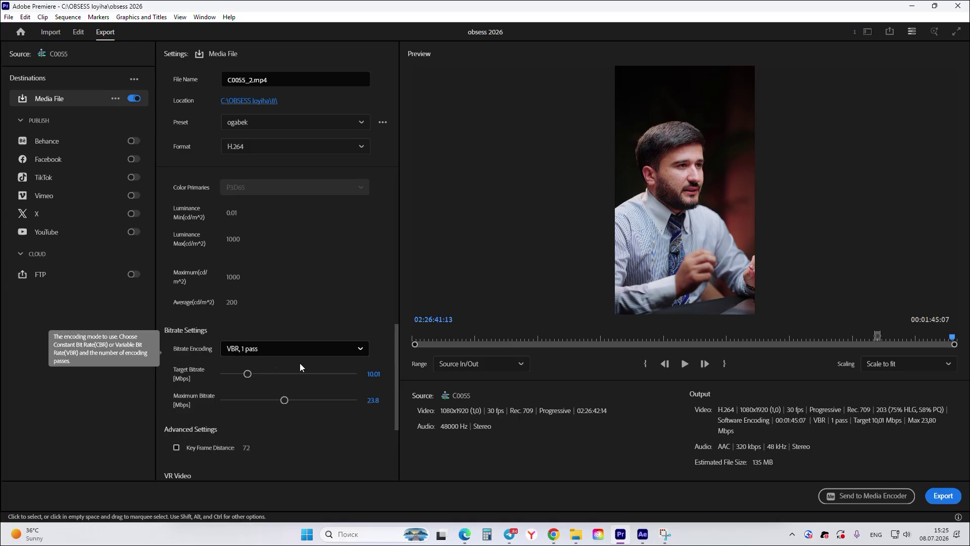
{"action": "scroll", "coordinate": [314, 296], "scroll_direction": "up", "scroll_amount": 5}
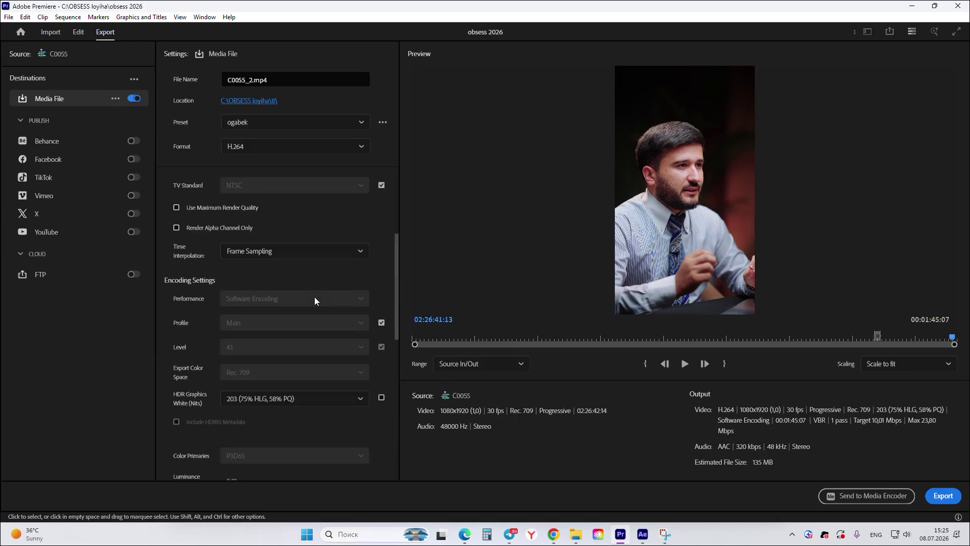
{"action": "scroll", "coordinate": [315, 300], "scroll_direction": "up", "scroll_amount": 3}
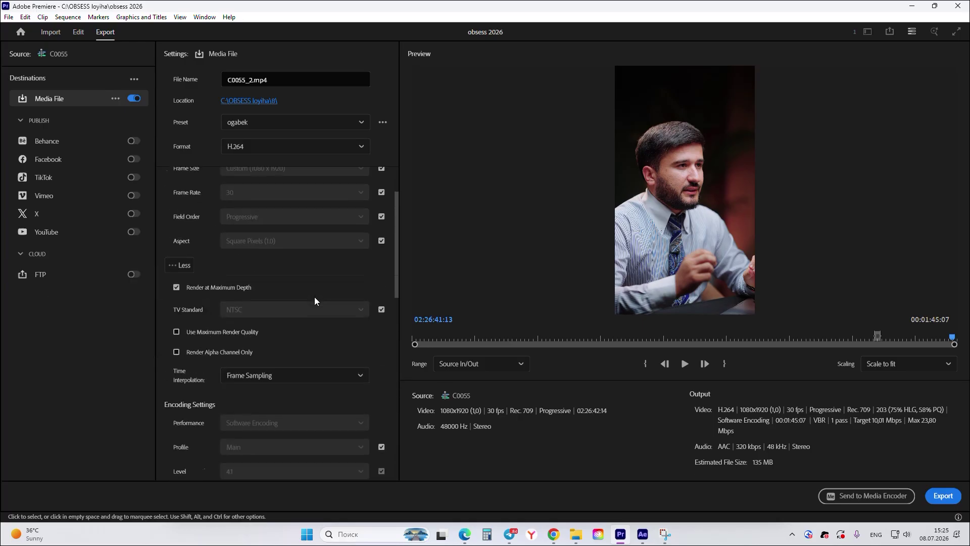
{"action": "scroll", "coordinate": [313, 301], "scroll_direction": "up", "scroll_amount": 3}
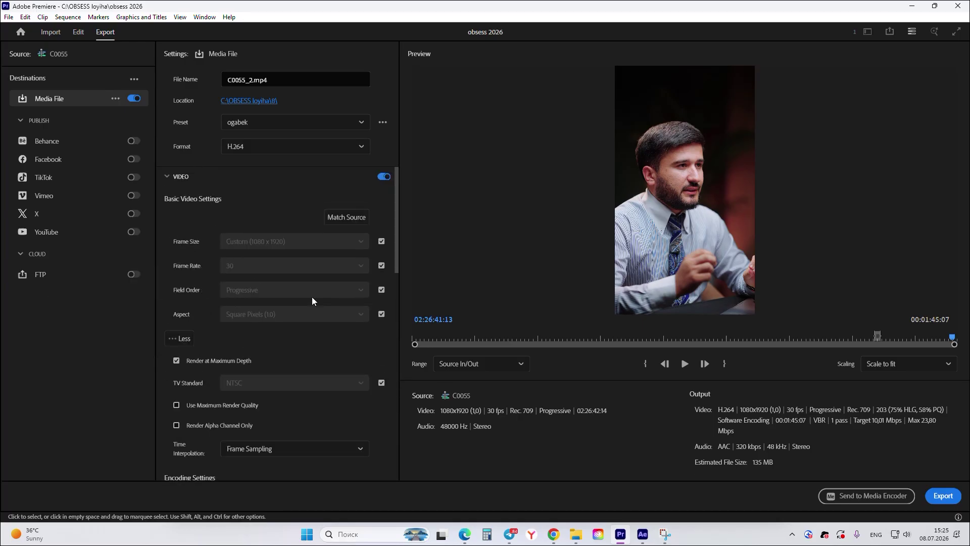
{"action": "left_click", "coordinate": [166, 177]}
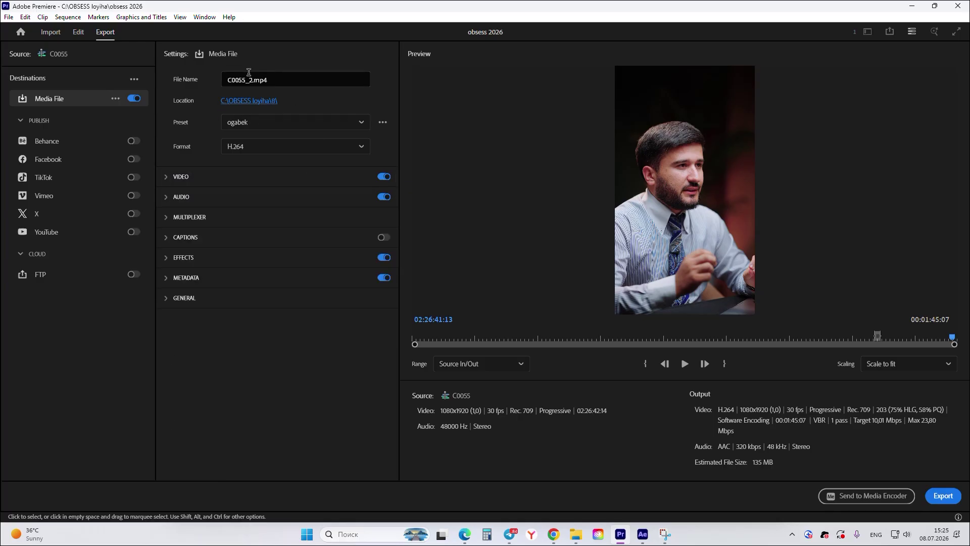
Set the export location to a new folder named darslik inside the OBSESS loyiha folder
{"action": "left_click", "coordinate": [258, 104]}
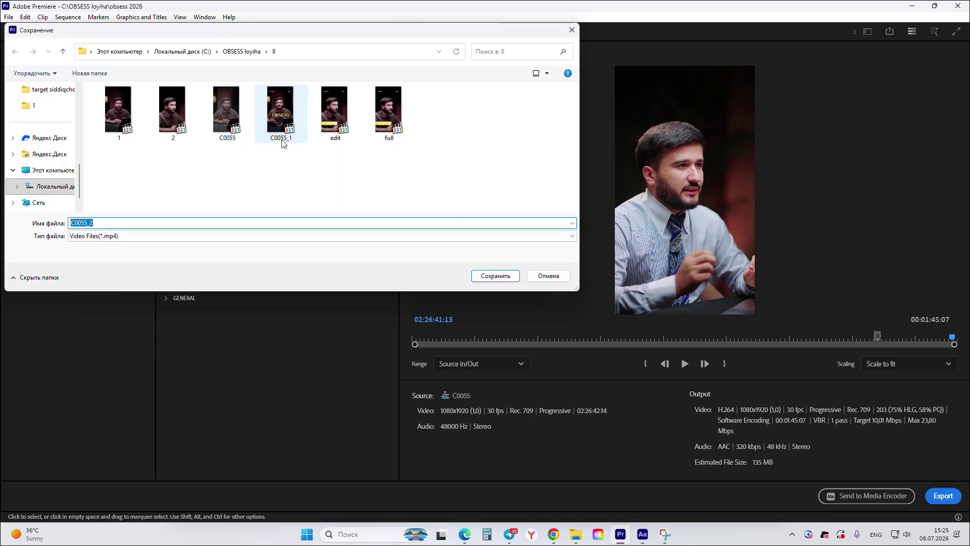
{"action": "left_click", "coordinate": [63, 51]}
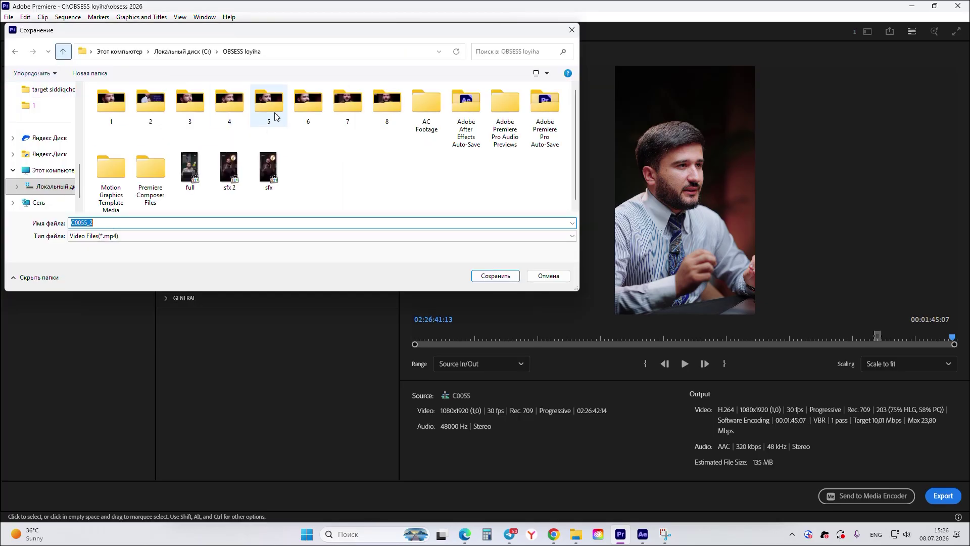
{"action": "right_click", "coordinate": [373, 173]}
{"action": "mouse_move", "coordinate": [399, 287]}
{"action": "left_click", "coordinate": [536, 286]}
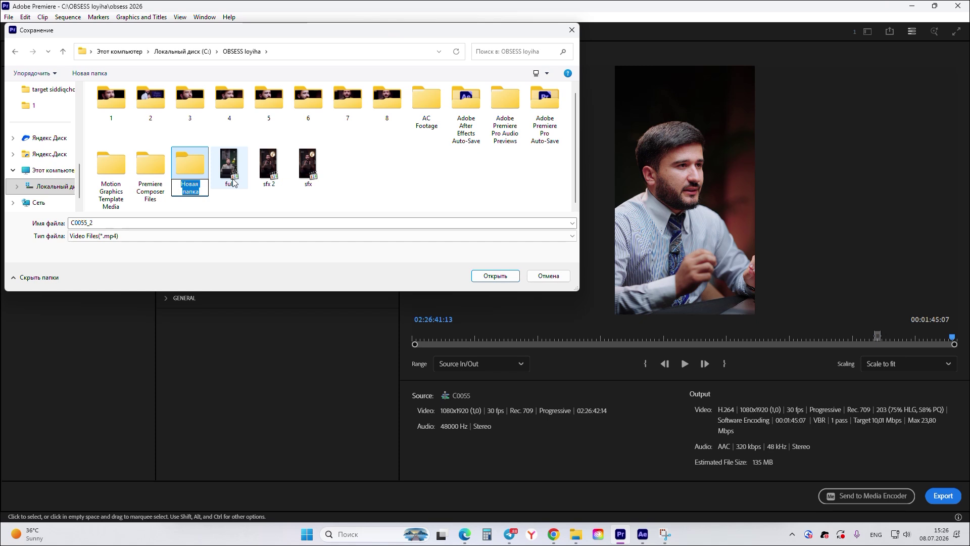
{"action": "type", "text": "darslik"}
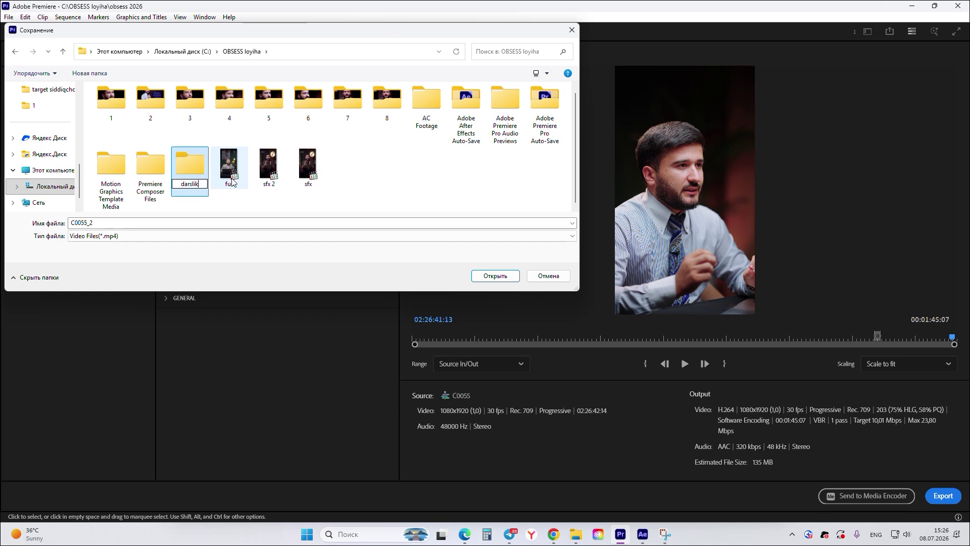
{"action": "key", "text": "Return"}
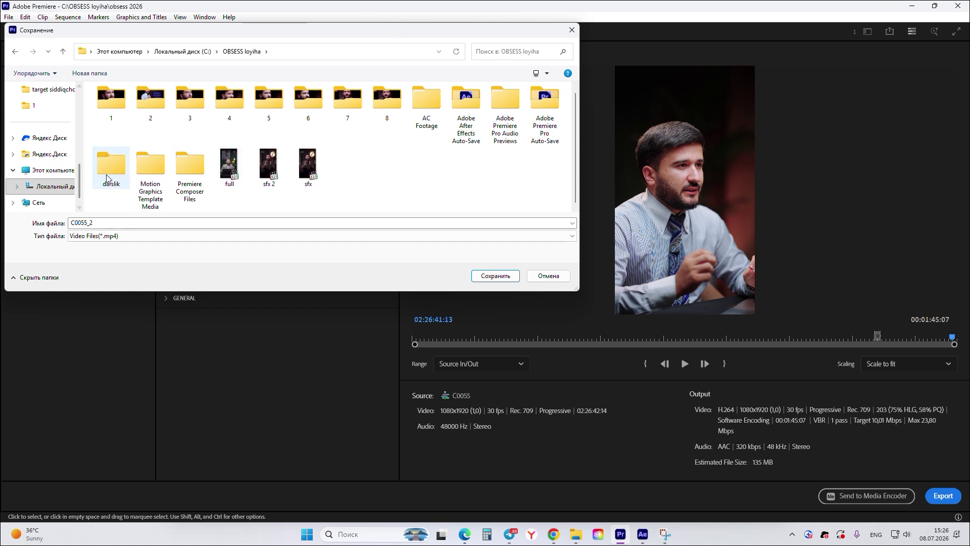
{"action": "double_click", "coordinate": [107, 179]}
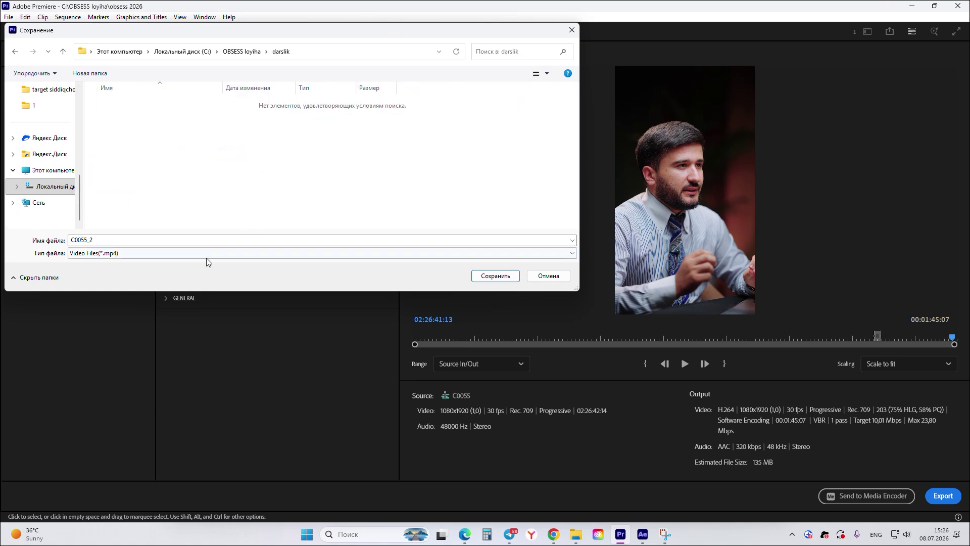
{"action": "left_click", "coordinate": [495, 276]}
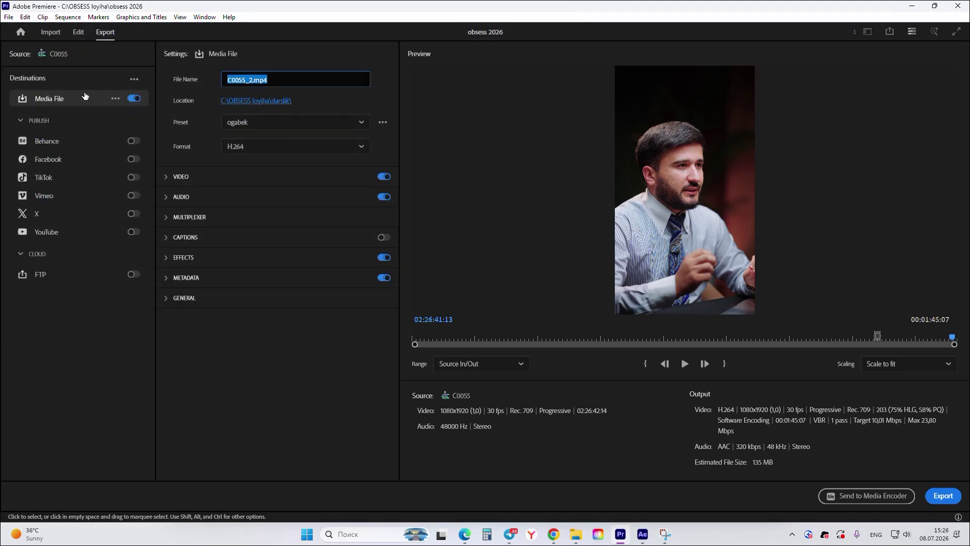
Try to export the sequence under the file name darslik, and cancel the encoding
{"action": "type", "text": "darslik"}
{"action": "left_click", "coordinate": [942, 497]}
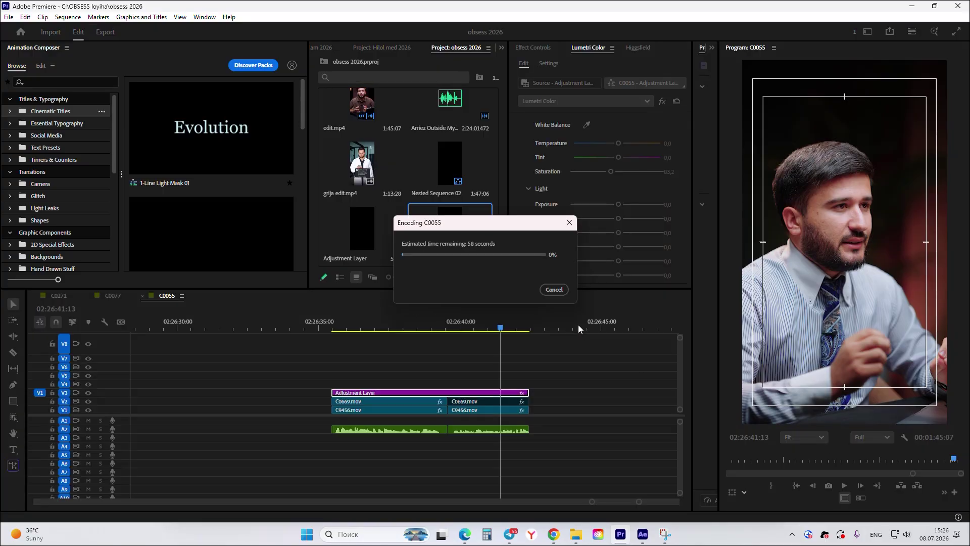
{"action": "left_click", "coordinate": [549, 294]}
Examine where the marked In/Out range lies on the C0055 timeline relative to the color-corrected two-camera clips at the end
{"action": "left_click", "coordinate": [586, 382]}
{"action": "scroll", "coordinate": [584, 419], "scroll_direction": "down", "scroll_amount": 2, "text": "alt"}
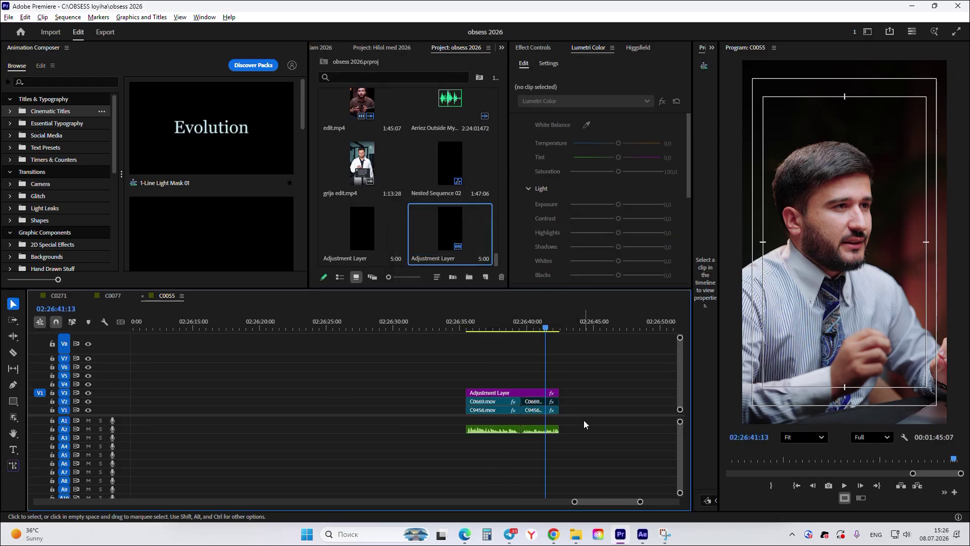
{"action": "scroll", "coordinate": [584, 414], "scroll_direction": "down", "scroll_amount": 10, "text": "alt"}
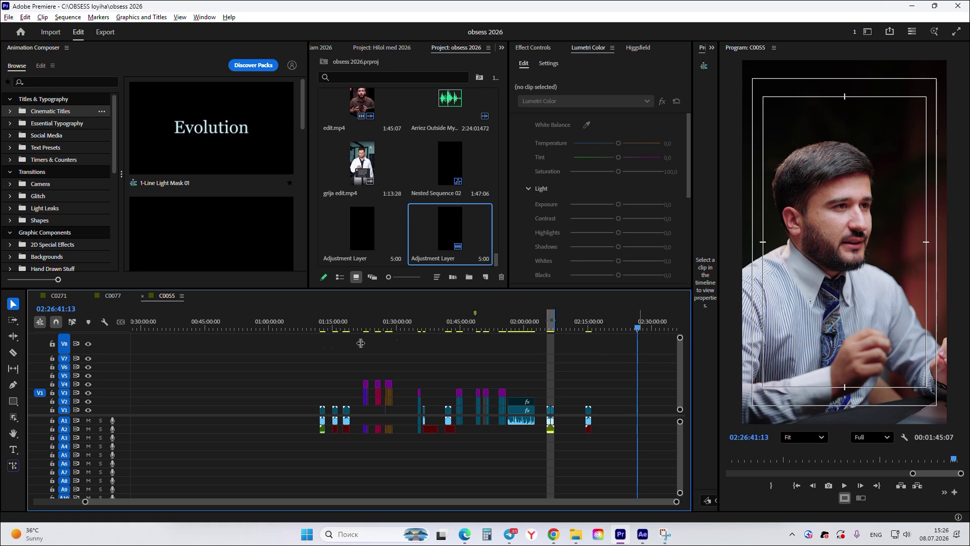
{"action": "scroll", "coordinate": [402, 381], "scroll_direction": "down", "scroll_amount": 2, "text": "alt"}
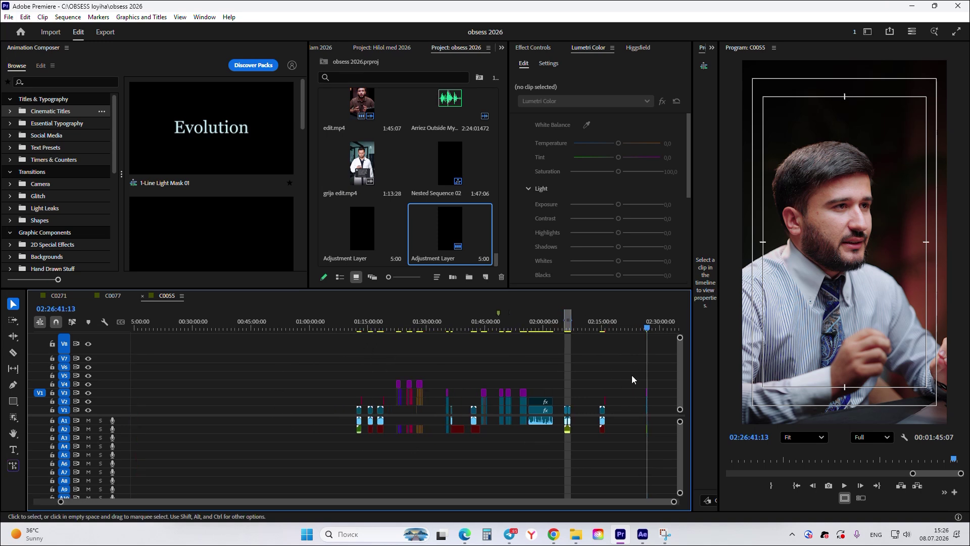
{"action": "scroll", "coordinate": [629, 376], "scroll_direction": "up", "scroll_amount": 3, "text": "alt"}
{"action": "scroll", "coordinate": [627, 376], "scroll_direction": "up", "scroll_amount": 2, "text": "alt"}
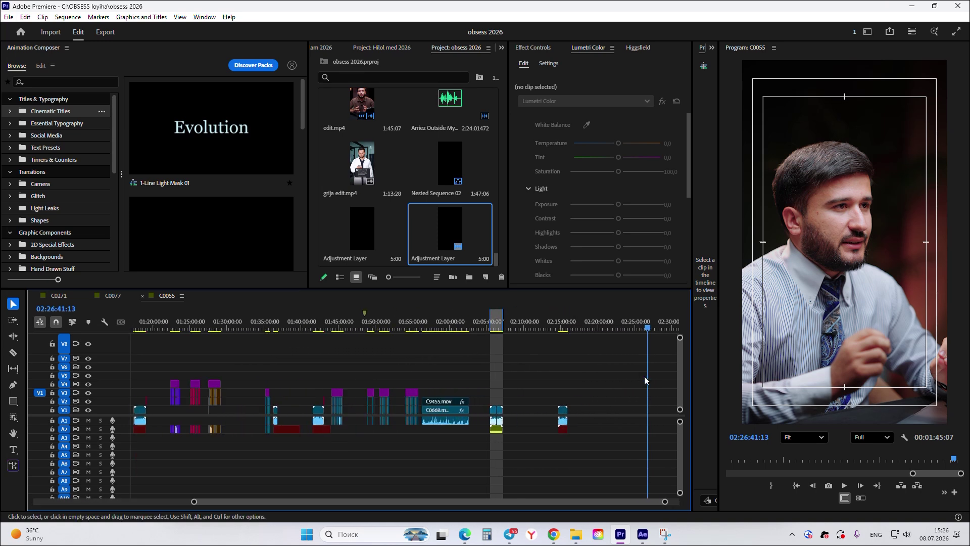
{"action": "scroll", "coordinate": [644, 377], "scroll_direction": "up", "scroll_amount": 10, "text": "alt"}
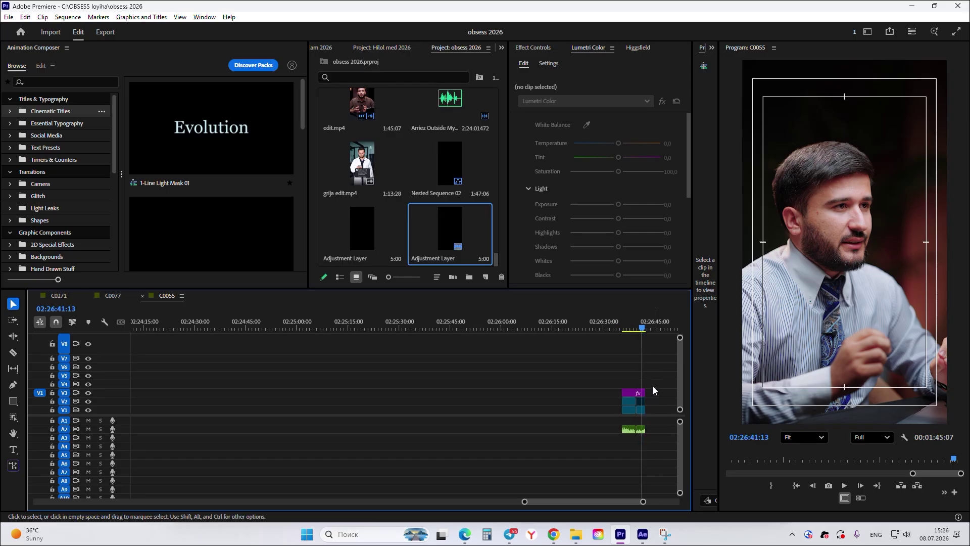
{"action": "scroll", "coordinate": [653, 387], "scroll_direction": "up", "scroll_amount": 5, "text": "alt"}
{"action": "left_click_drag", "start_coordinate": [459, 363], "coordinate": [645, 448]}
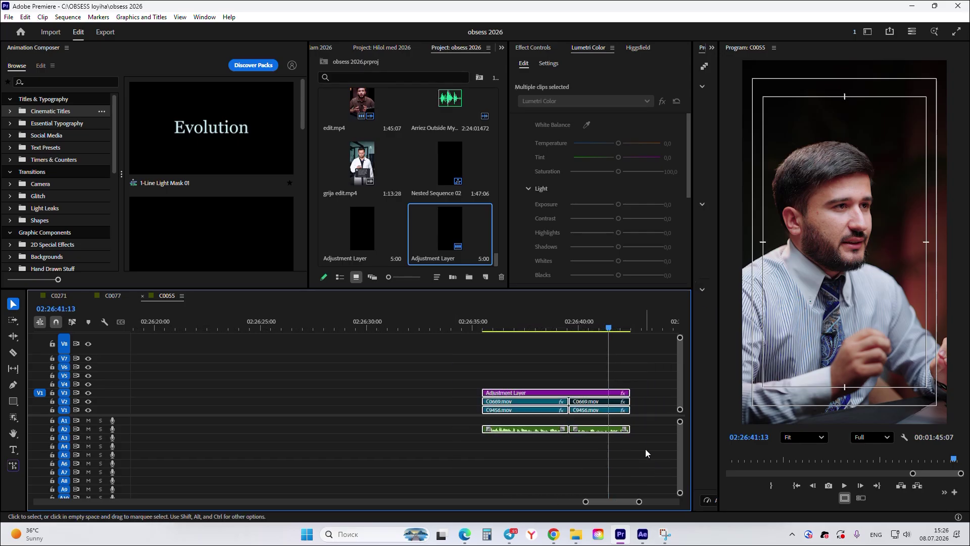
{"action": "scroll", "coordinate": [645, 448], "scroll_direction": "down", "scroll_amount": 4, "text": "alt"}
{"action": "scroll", "coordinate": [602, 392], "scroll_direction": "down", "scroll_amount": 8, "text": "alt"}
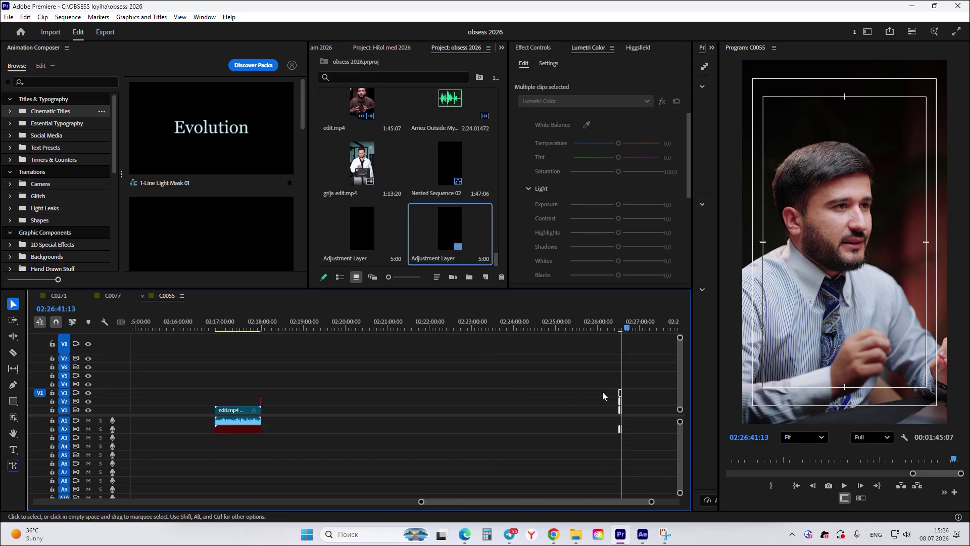
{"action": "scroll", "coordinate": [314, 376], "scroll_direction": "down", "scroll_amount": 3, "text": "alt"}
{"action": "left_click_drag", "start_coordinate": [298, 359], "coordinate": [599, 467]}
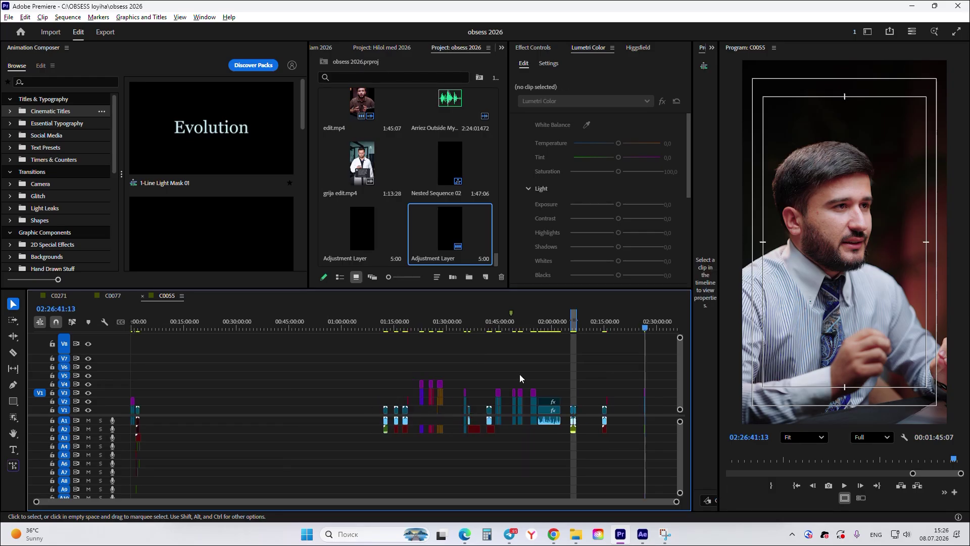
Mark the In/Out range around the adjustment layer and the two-camera clips with their audio at the end of C0055
{"action": "scroll", "coordinate": [657, 389], "scroll_direction": "up", "scroll_amount": 3, "text": "alt"}
{"action": "scroll", "coordinate": [655, 393], "scroll_direction": "up", "scroll_amount": 10, "text": "alt"}
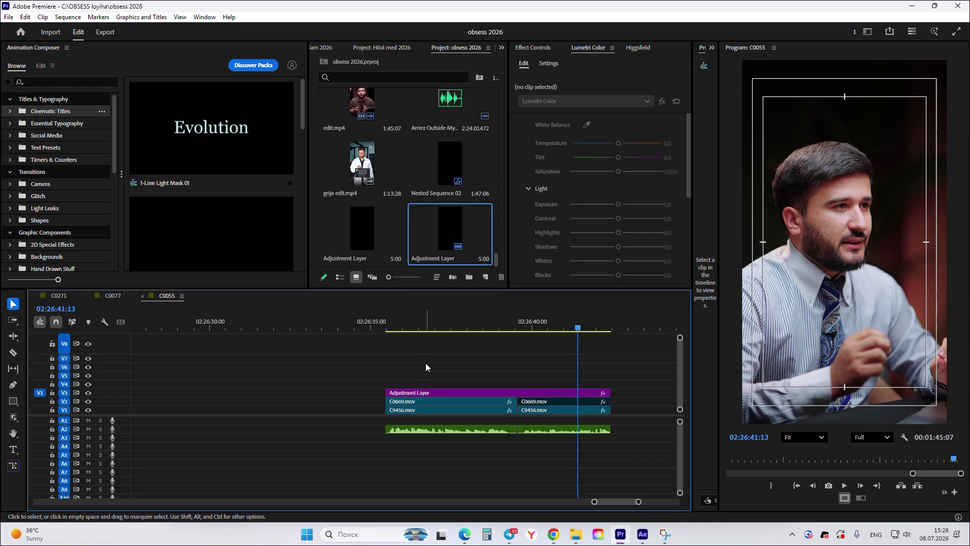
{"action": "scroll", "coordinate": [426, 363], "scroll_direction": "down", "scroll_amount": 2, "text": "alt"}
{"action": "left_click_drag", "start_coordinate": [349, 359], "coordinate": [564, 455]}
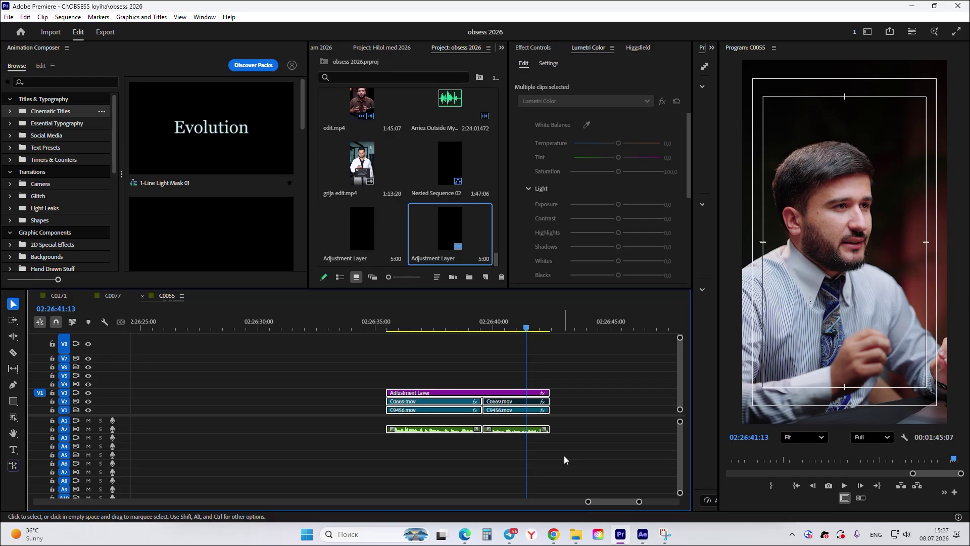
{"action": "key", "text": "slash"}
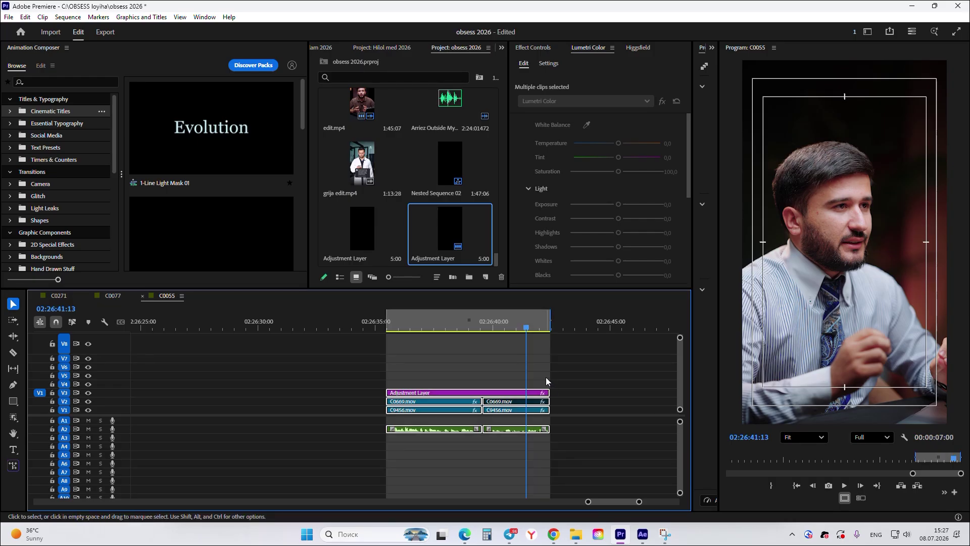
Extend the Out point about three seconds past the final clips, return it to the clips' end, and deselect the clips
{"action": "left_click_drag", "start_coordinate": [474, 325], "coordinate": [466, 377]}
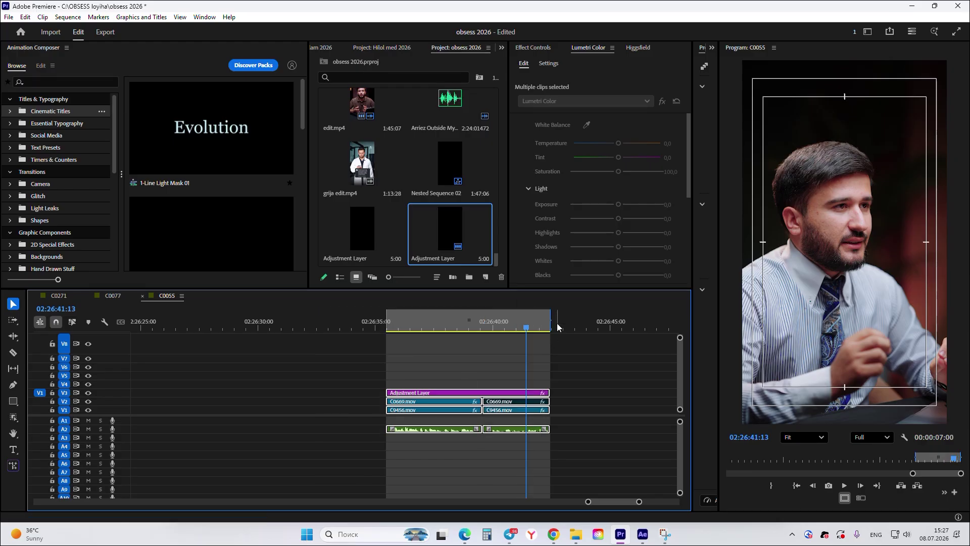
{"action": "left_click_drag", "start_coordinate": [555, 325], "coordinate": [623, 329]}
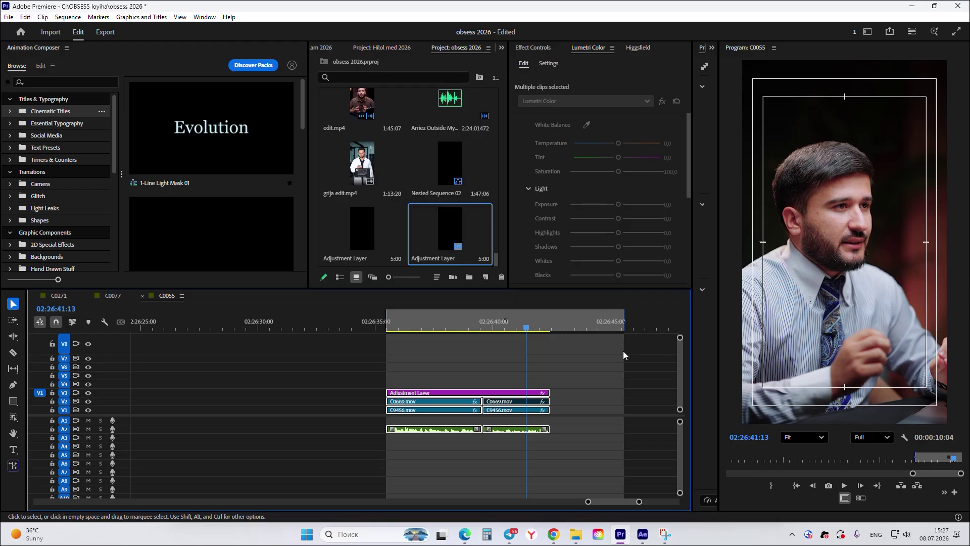
{"action": "left_click_drag", "start_coordinate": [560, 326], "coordinate": [488, 331]}
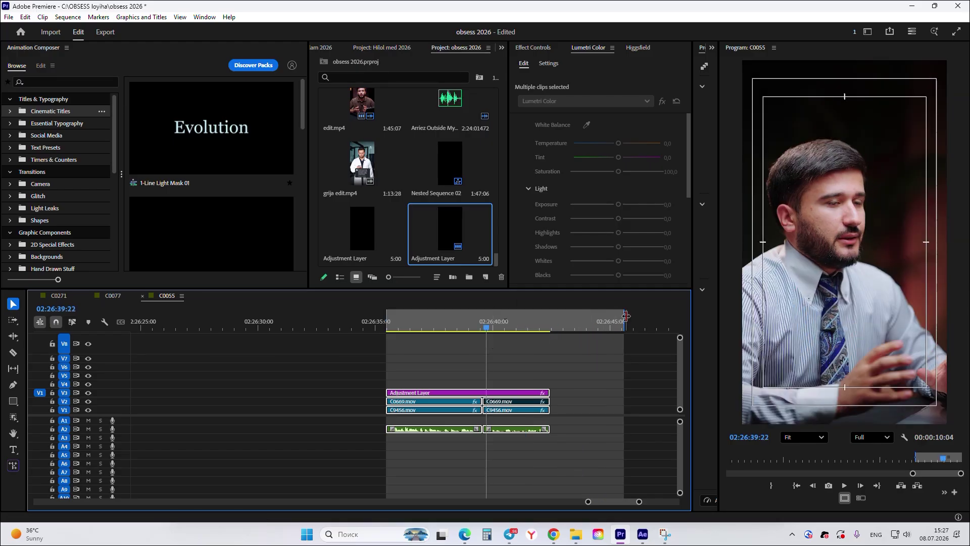
{"action": "left_click_drag", "start_coordinate": [623, 323], "coordinate": [551, 325]}
{"action": "left_click", "coordinate": [534, 355]}
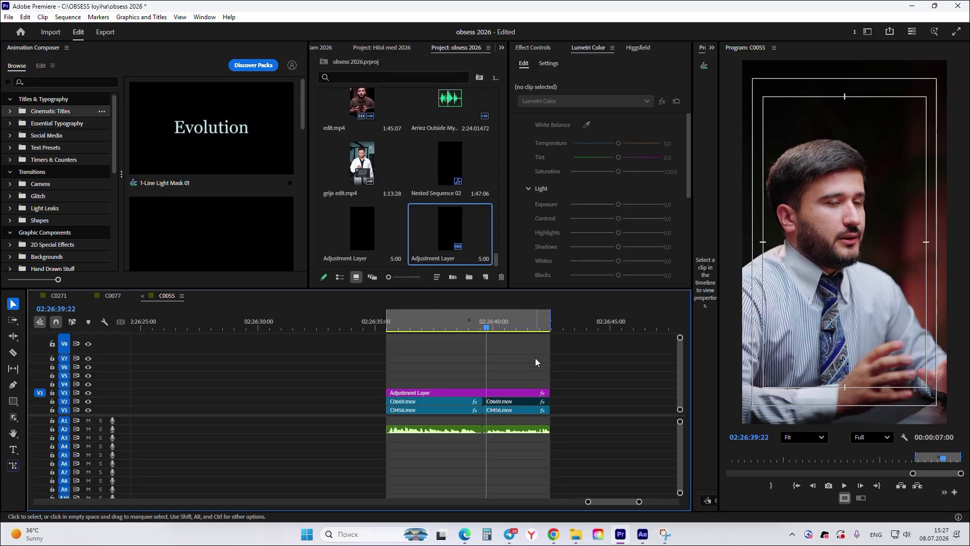
Export the marked In/Out range as an H.264 video named darslikkk into the darslik folder
{"action": "key", "text": "ctrl+m"}
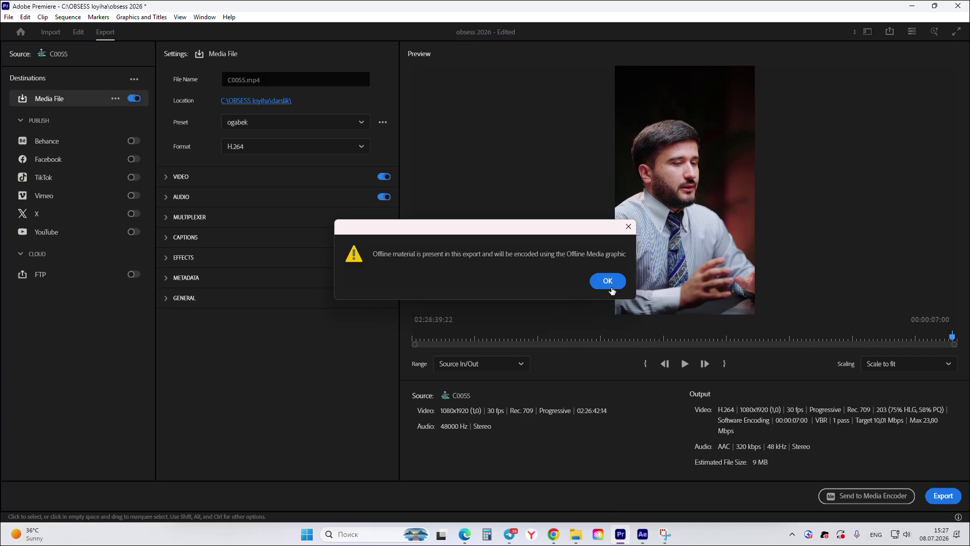
{"action": "left_click", "coordinate": [609, 288]}
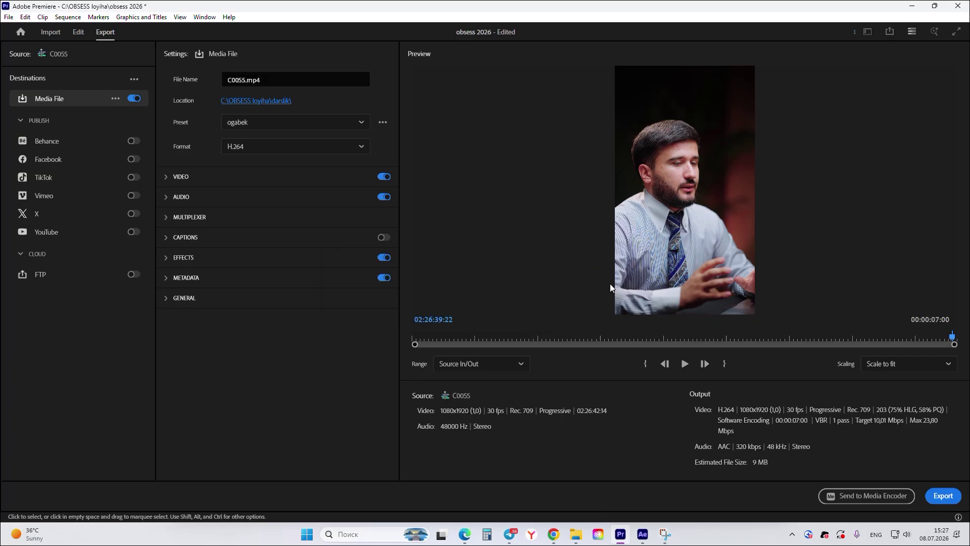
{"action": "left_click", "coordinate": [277, 102]}
{"action": "type", "text": "da"}
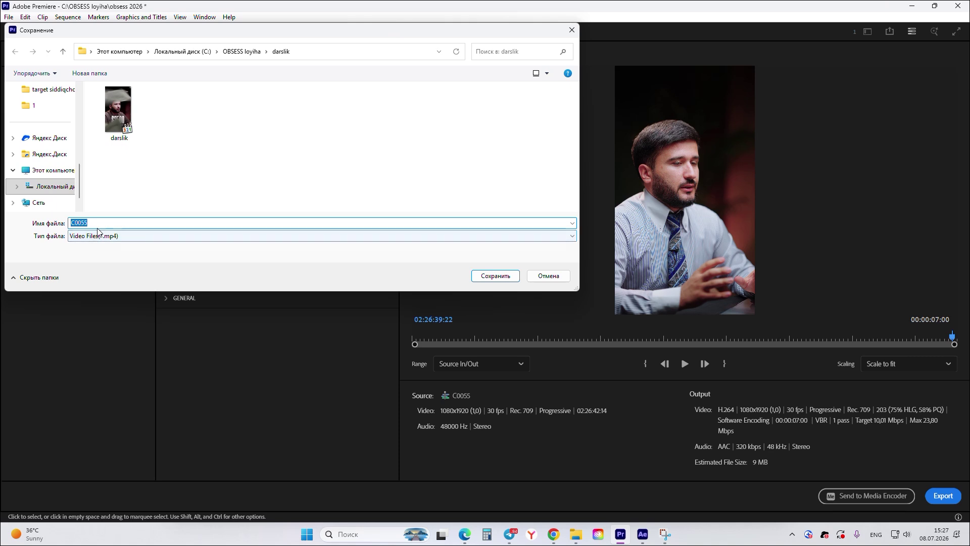
{"action": "type", "text": "rslikkk"}
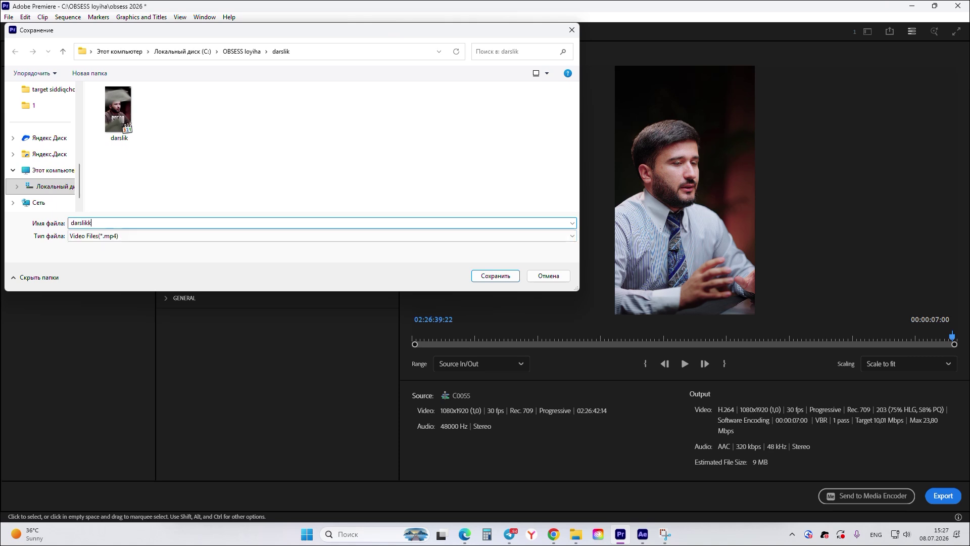
{"action": "left_click", "coordinate": [493, 278]}
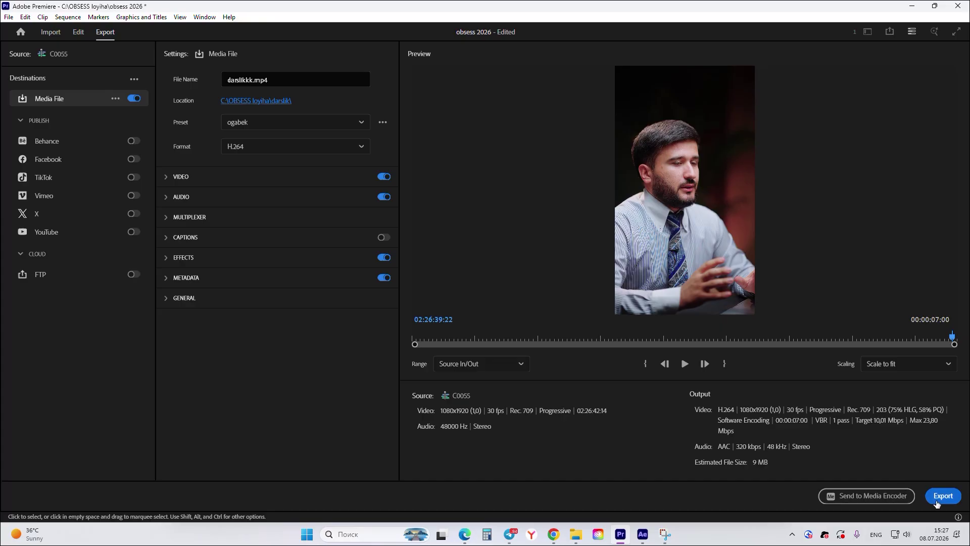
{"action": "left_click", "coordinate": [943, 500]}
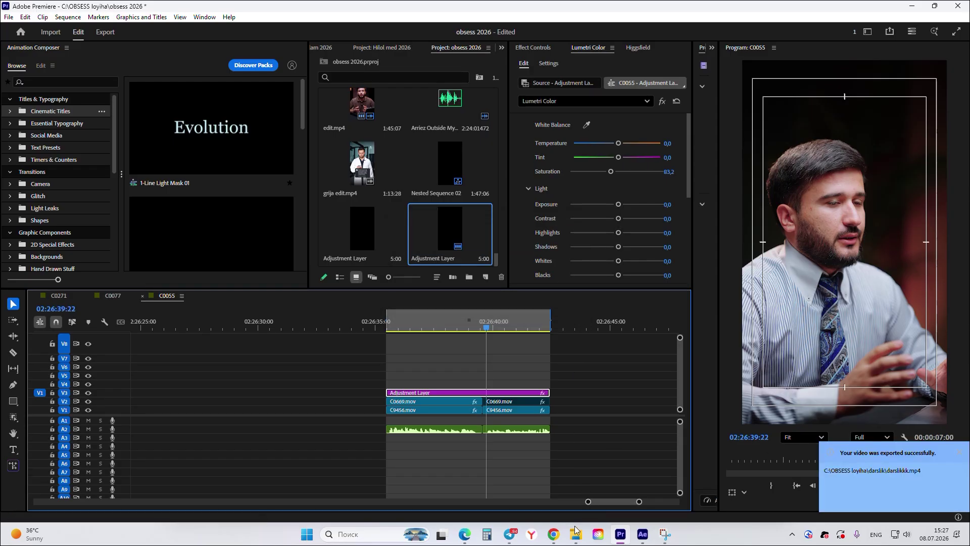
Switch to File Explorer and play the exported darslikkk video from the darslik folder inside OBSESS loyiha
{"action": "mouse_move", "coordinate": [576, 534]}
{"action": "left_click", "coordinate": [531, 478]}
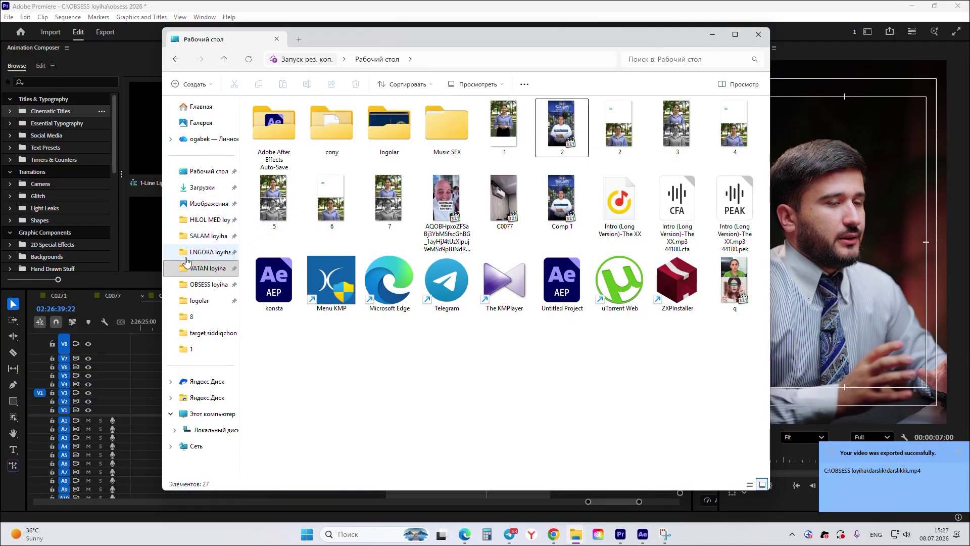
{"action": "left_click", "coordinate": [208, 284]}
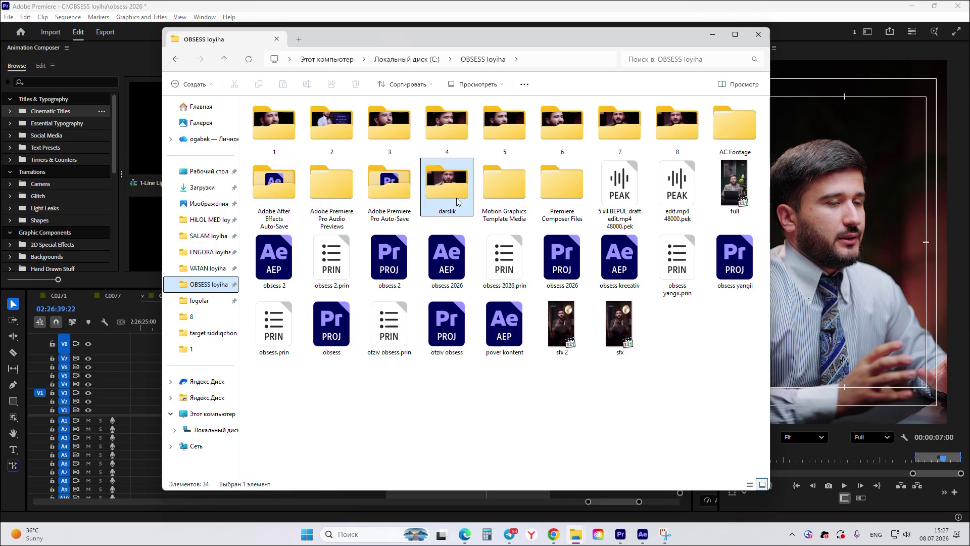
{"action": "double_click", "coordinate": [456, 199]}
{"action": "double_click", "coordinate": [319, 132]}
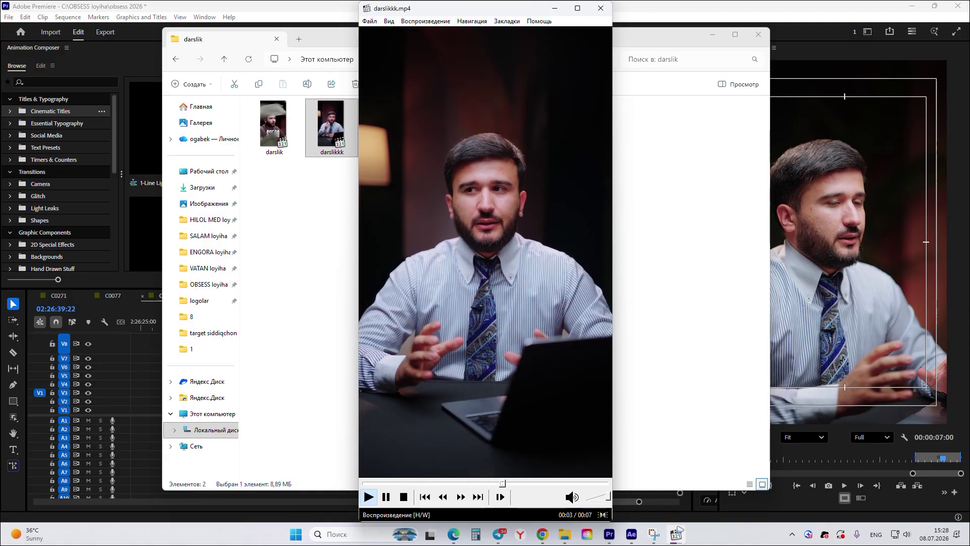
Minimize the file browser and move the video player window aside to uncover the marked section of the timeline
{"action": "left_click", "coordinate": [671, 206]}
{"action": "left_click", "coordinate": [713, 35]}
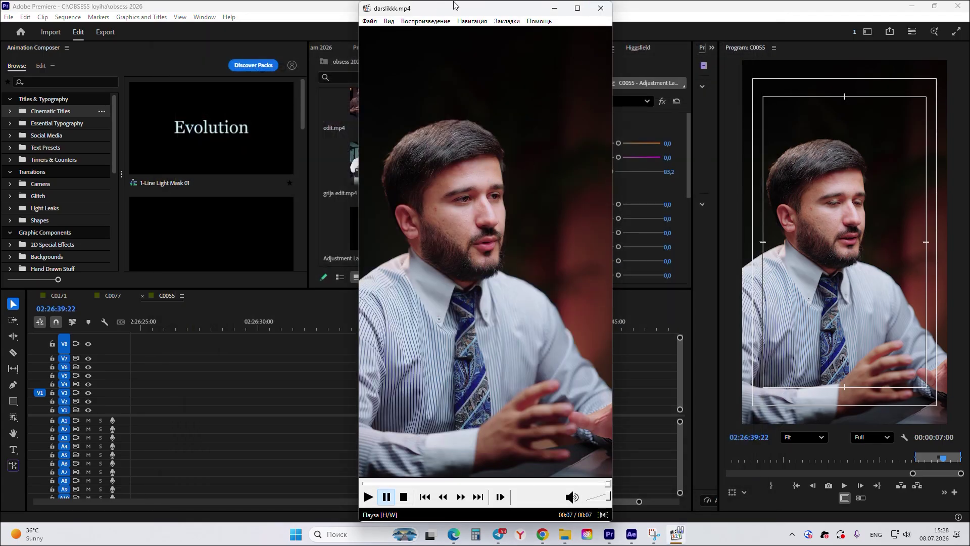
{"action": "left_click_drag", "start_coordinate": [405, 15], "coordinate": [636, 40]}
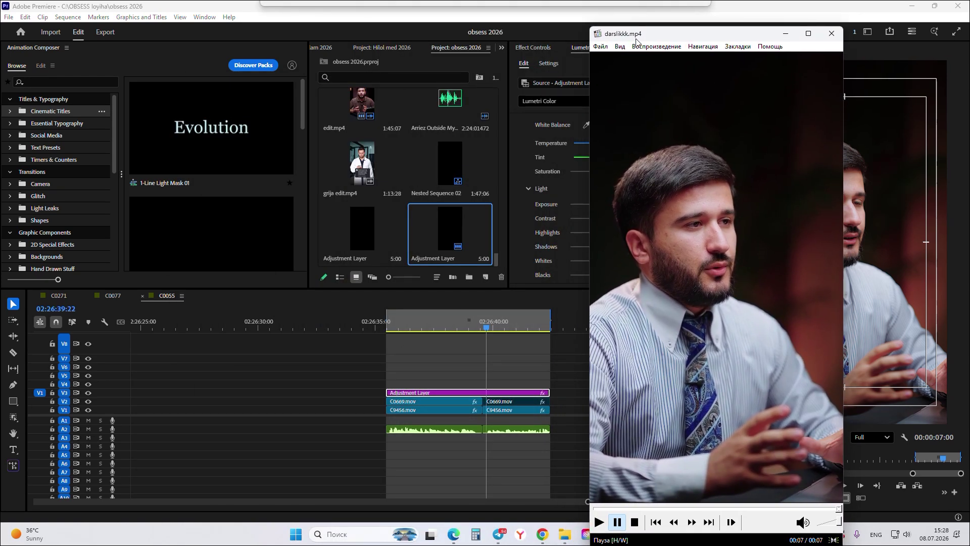